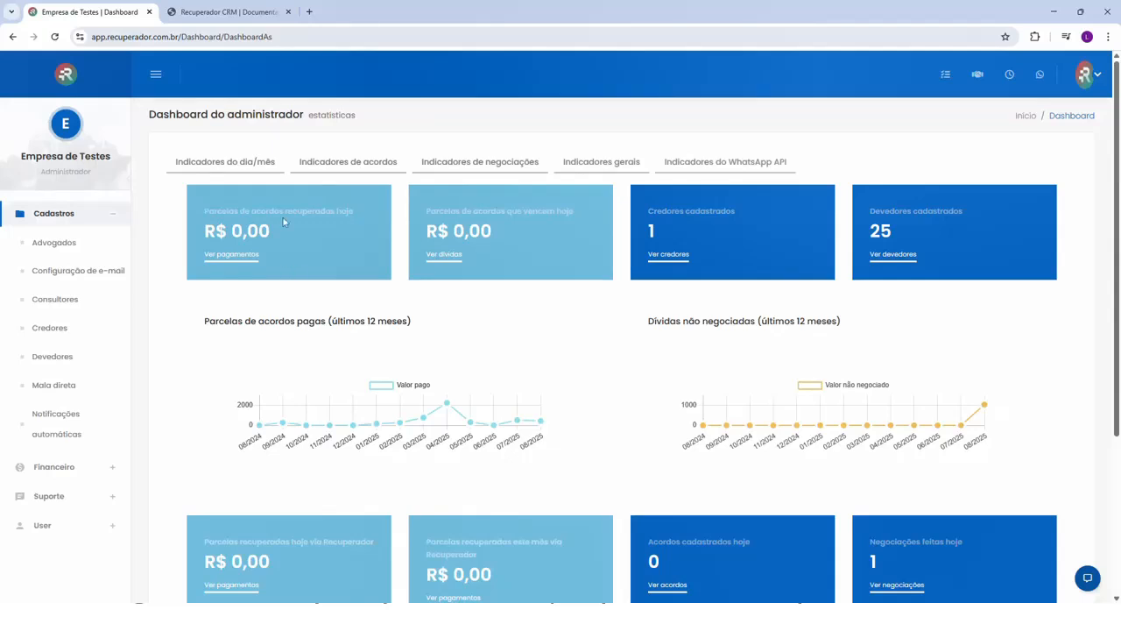
- Open the Vendas (securitização) page in the Recuperador CRM documentation and read its initial configuration section
click(216, 19)
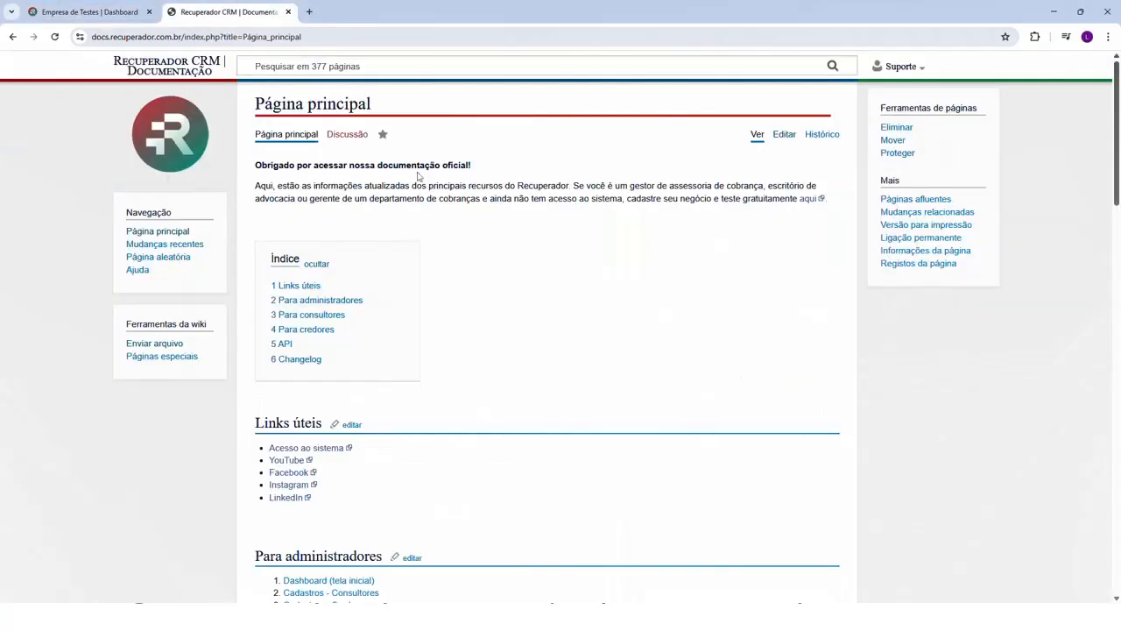
scroll(447, 319, down, 3)
scroll(448, 319, down, 3)
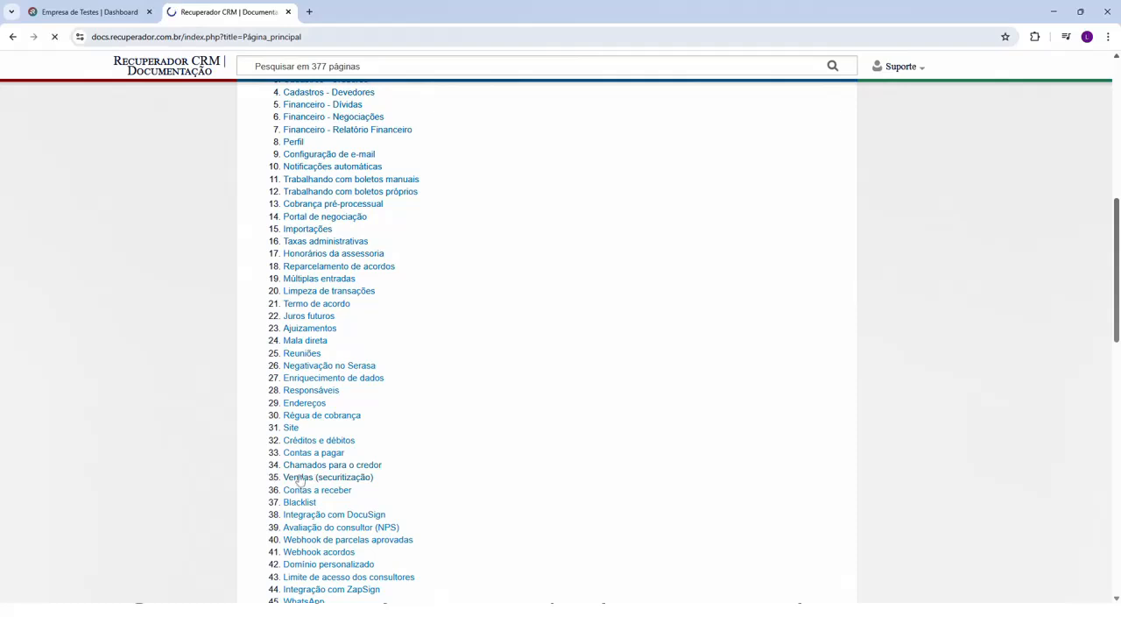
click(307, 477)
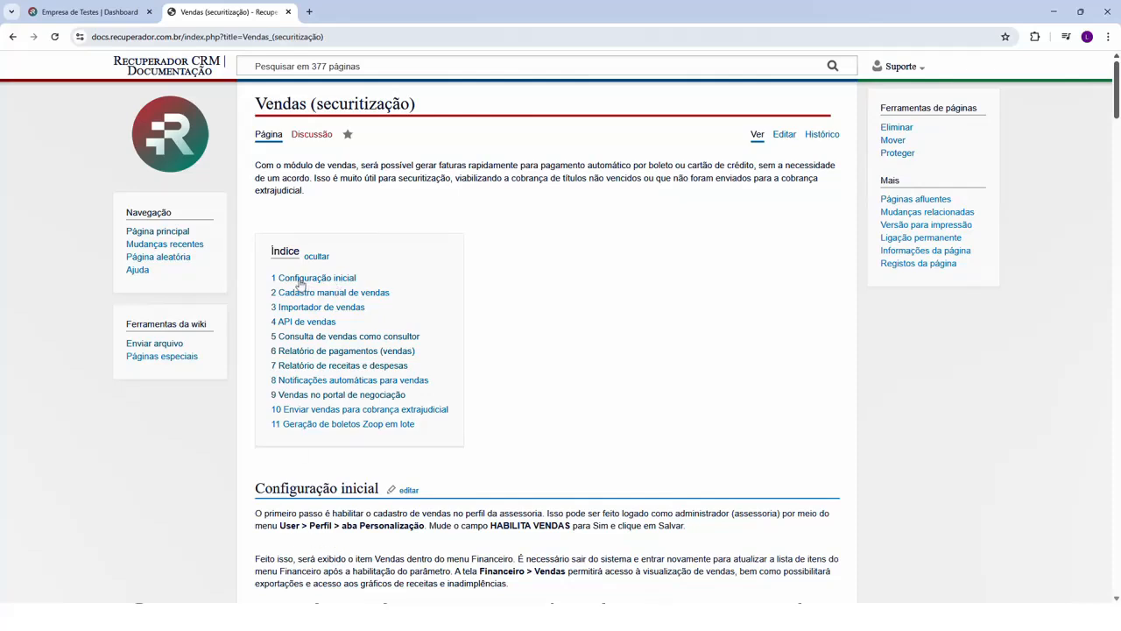
scroll(332, 513, down, 2)
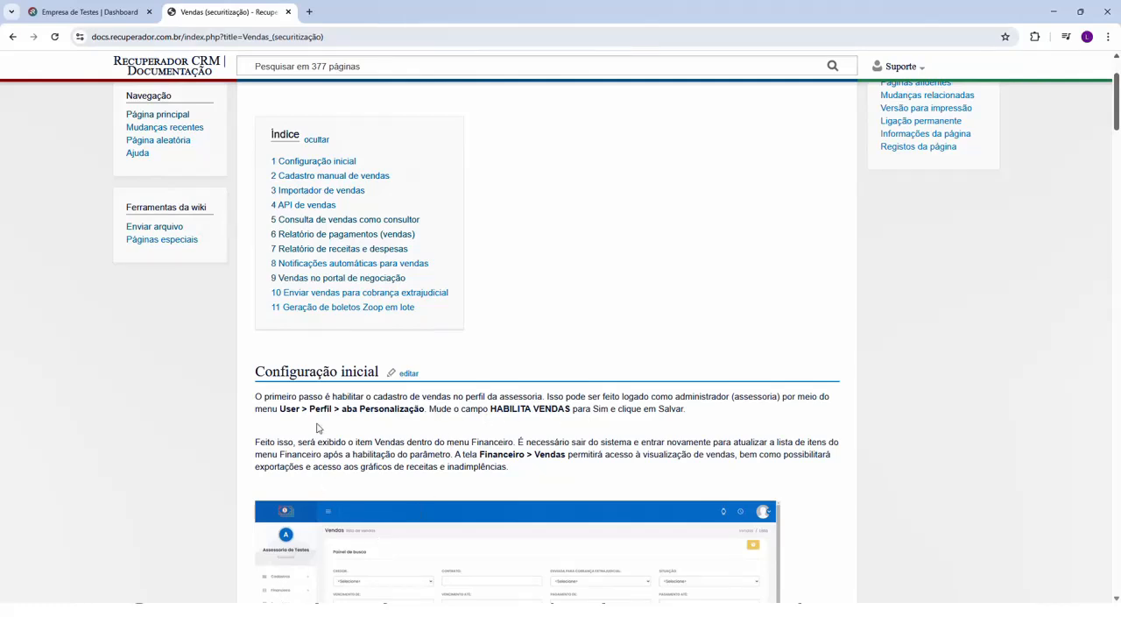
- Switch to the Recuperador CRM app and open the Personalização settings of the administrator profile
click(120, 13)
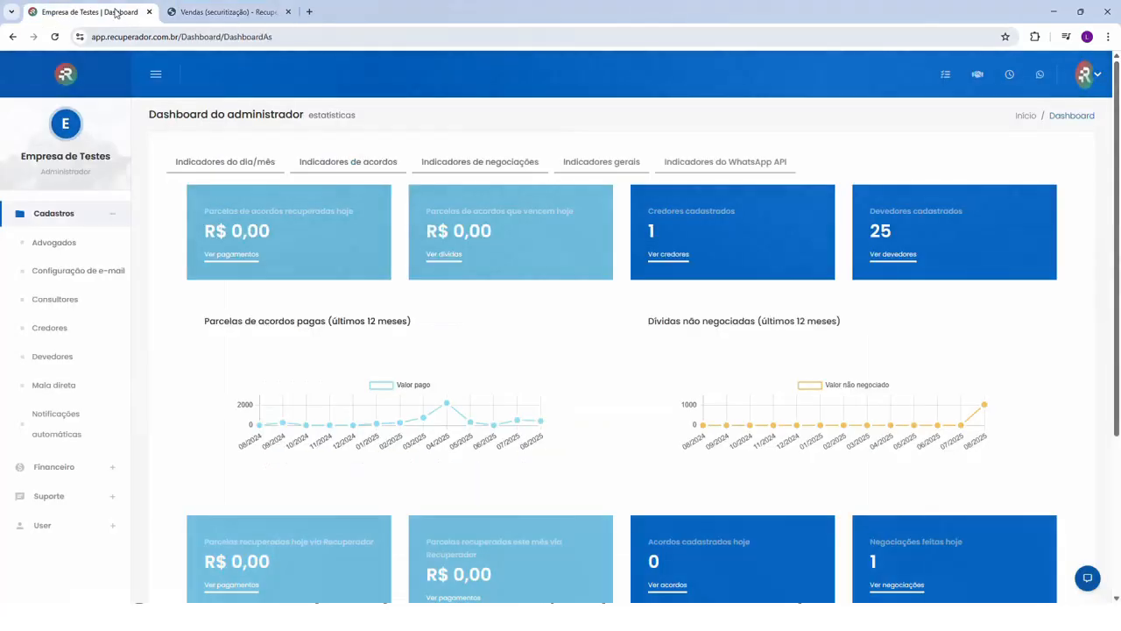
click(44, 524)
click(70, 328)
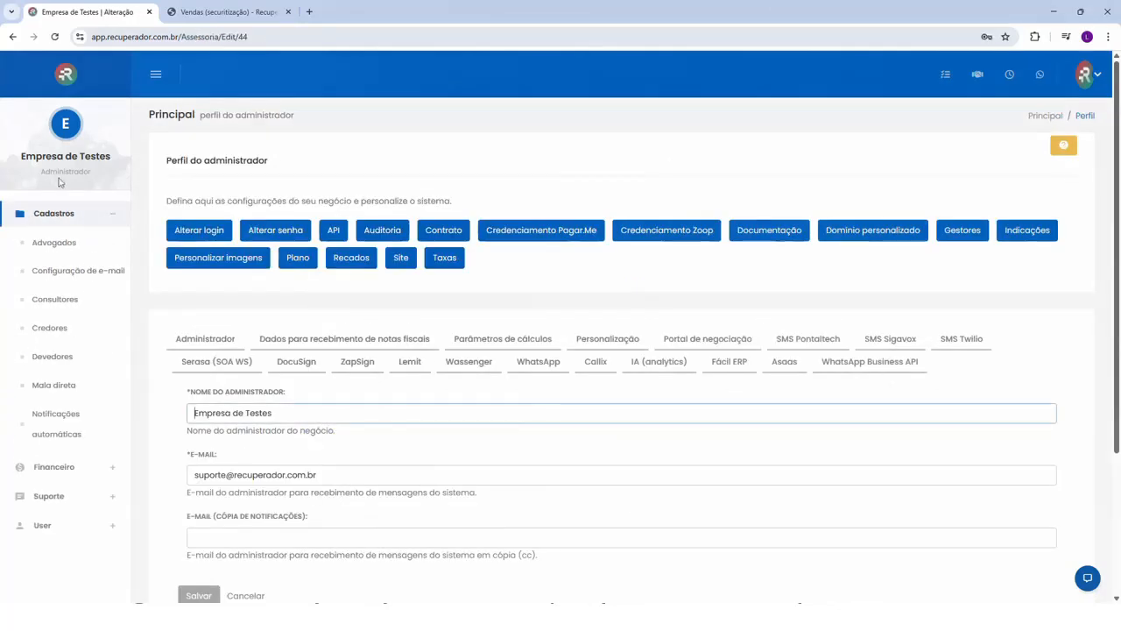
click(613, 343)
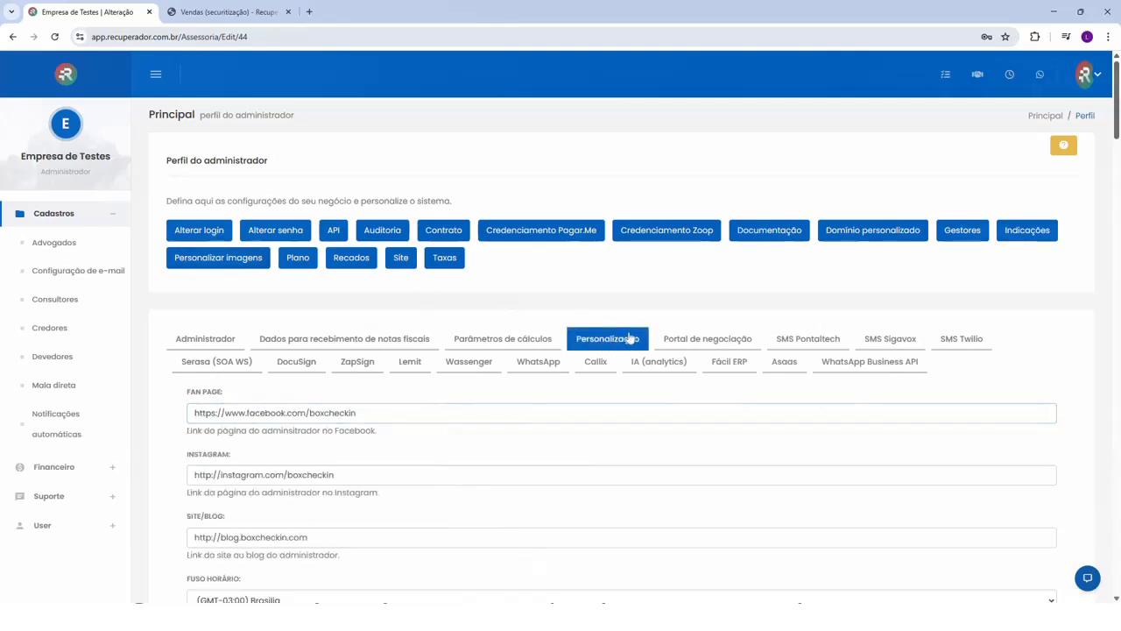
- Search the profile page for "vendas" and review the HABILITA VENDAS setting and the end of the form
key(ctrl+f)
text(vendas)
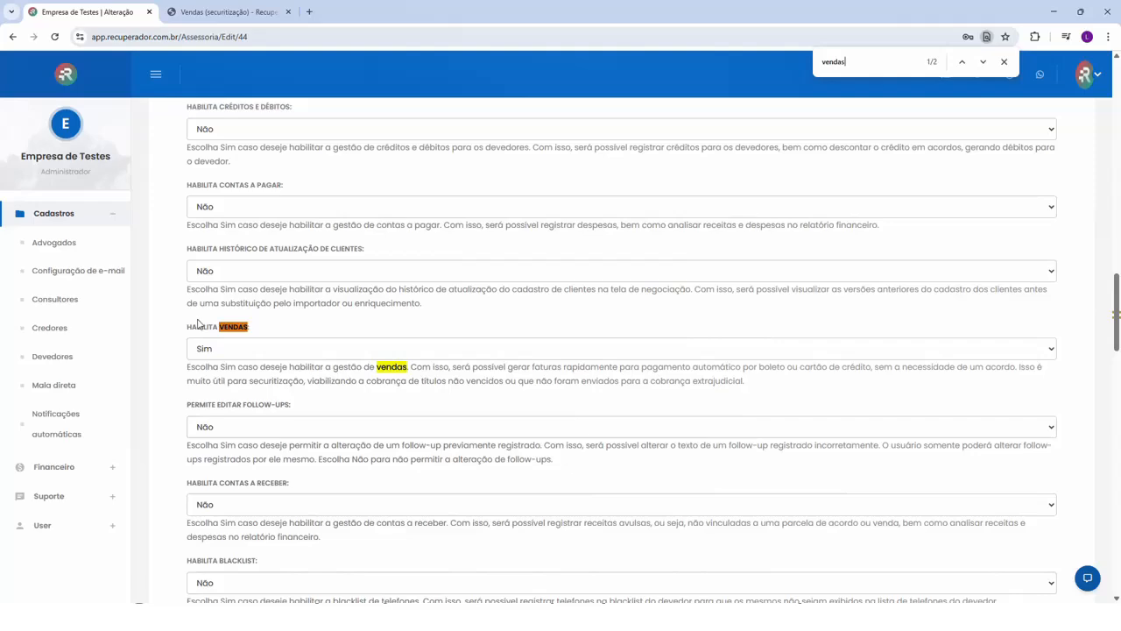
key(Escape)
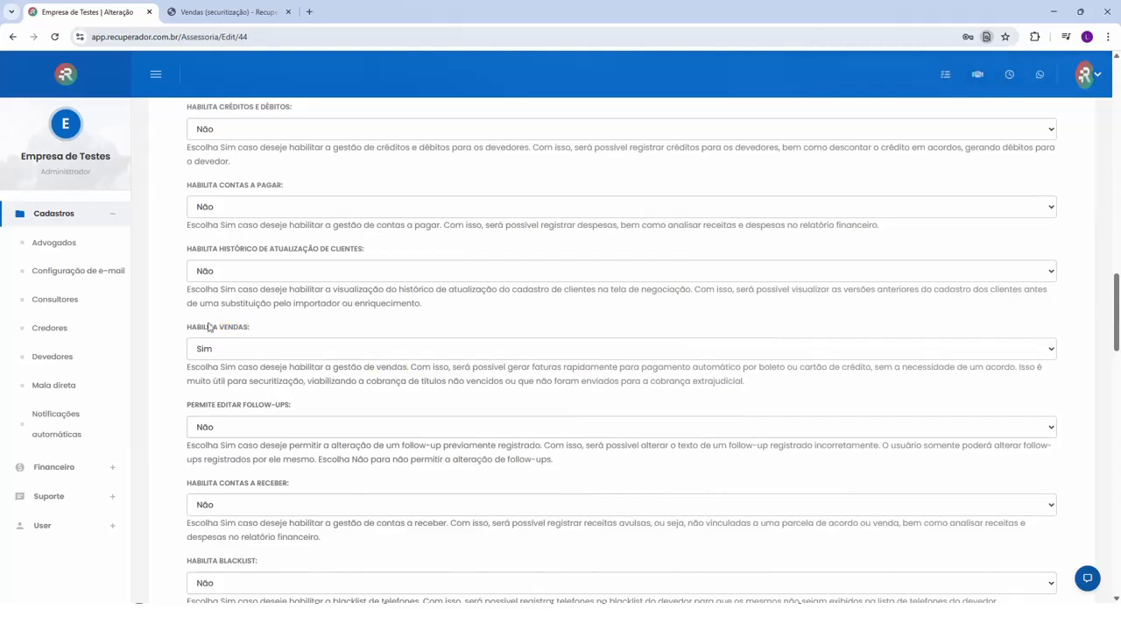
drag(192, 328, 239, 328)
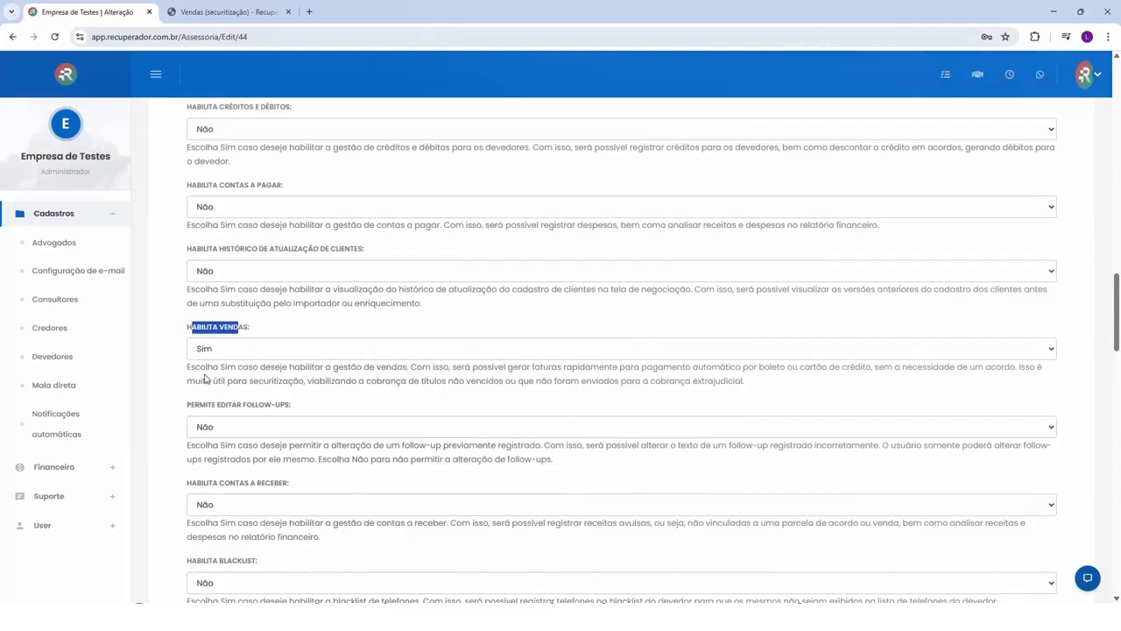
scroll(204, 377, down, 15)
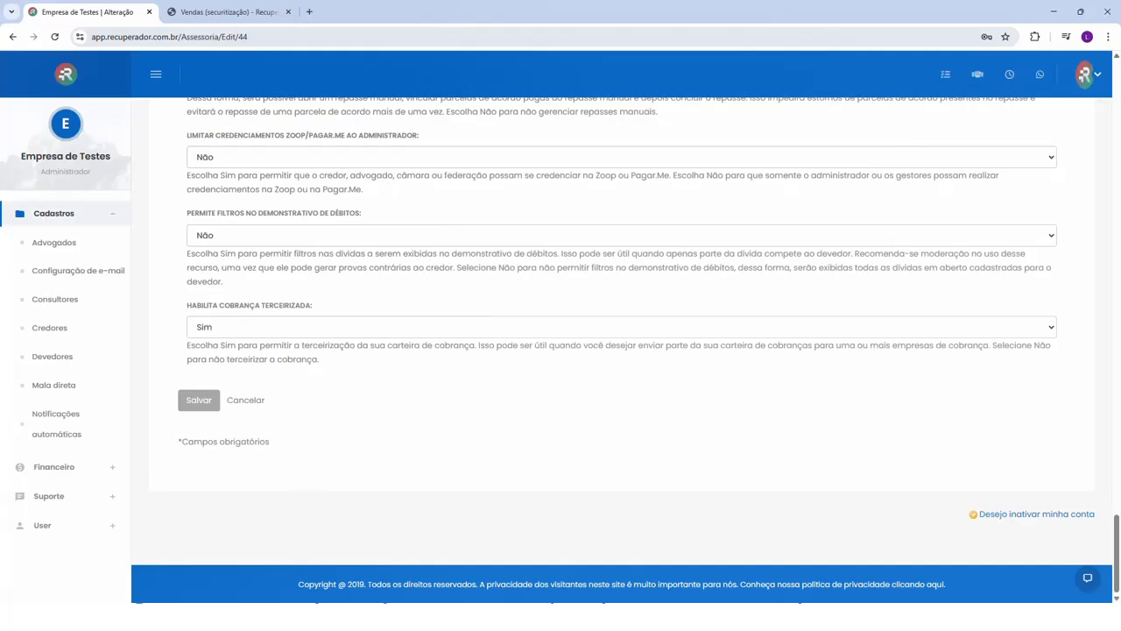
- Open the debtor list and search it by the test debtor's CPF
click(245, 12)
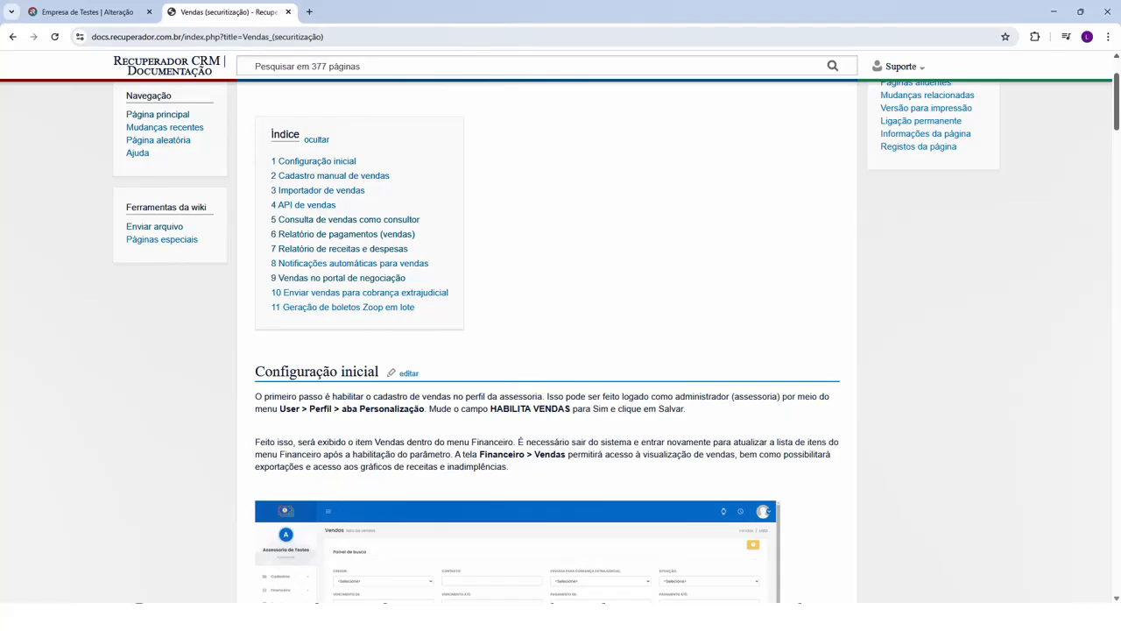
click(87, 12)
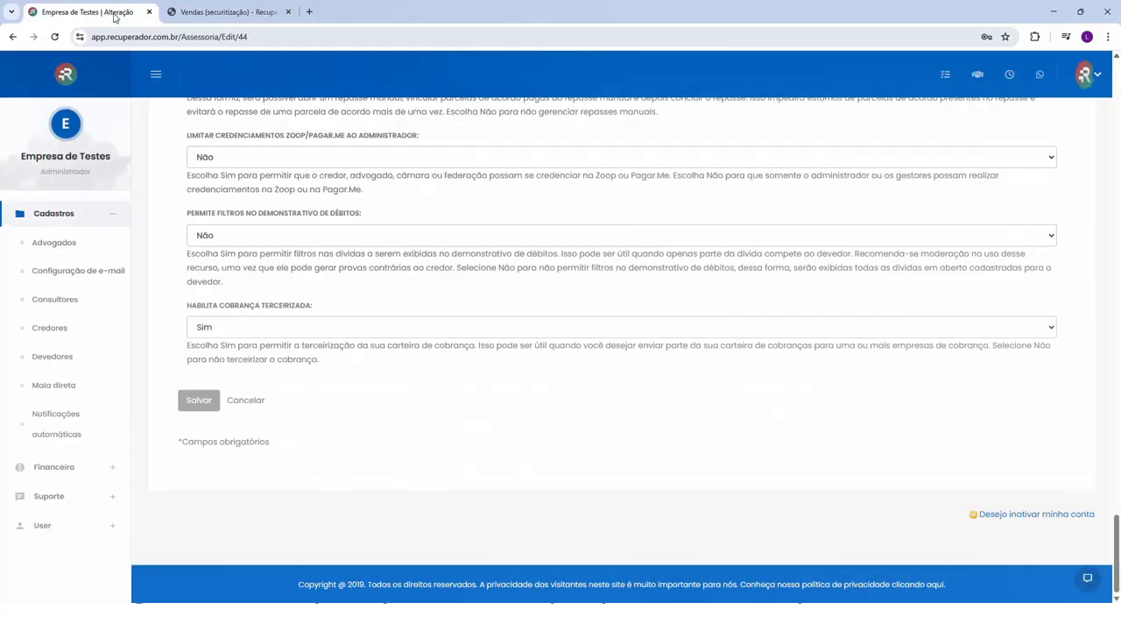
click(55, 357)
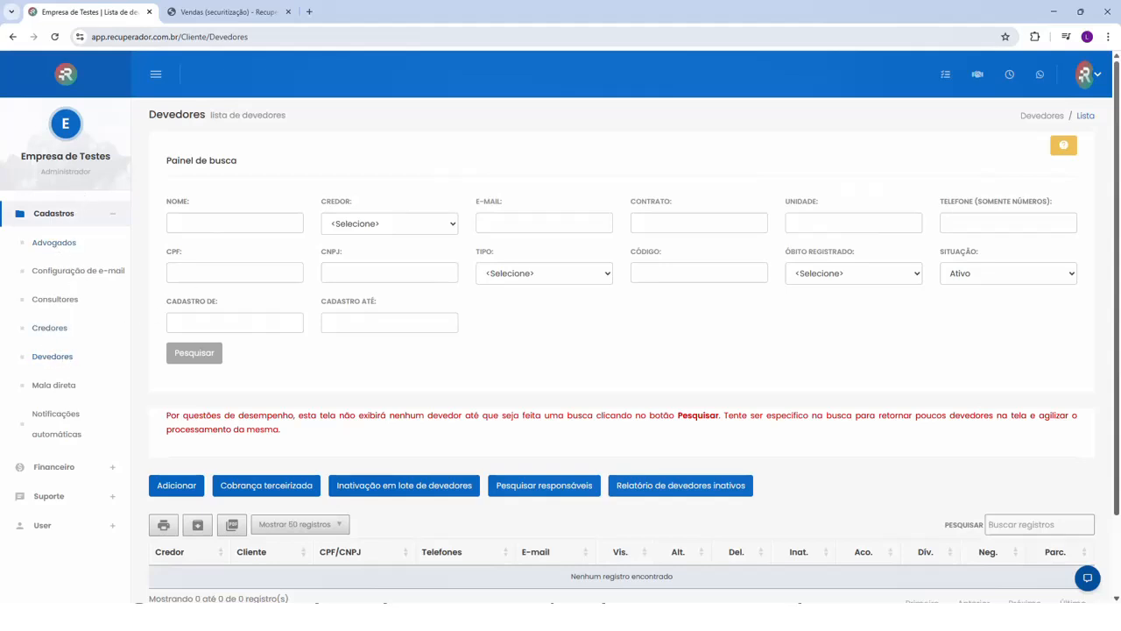
click(206, 273)
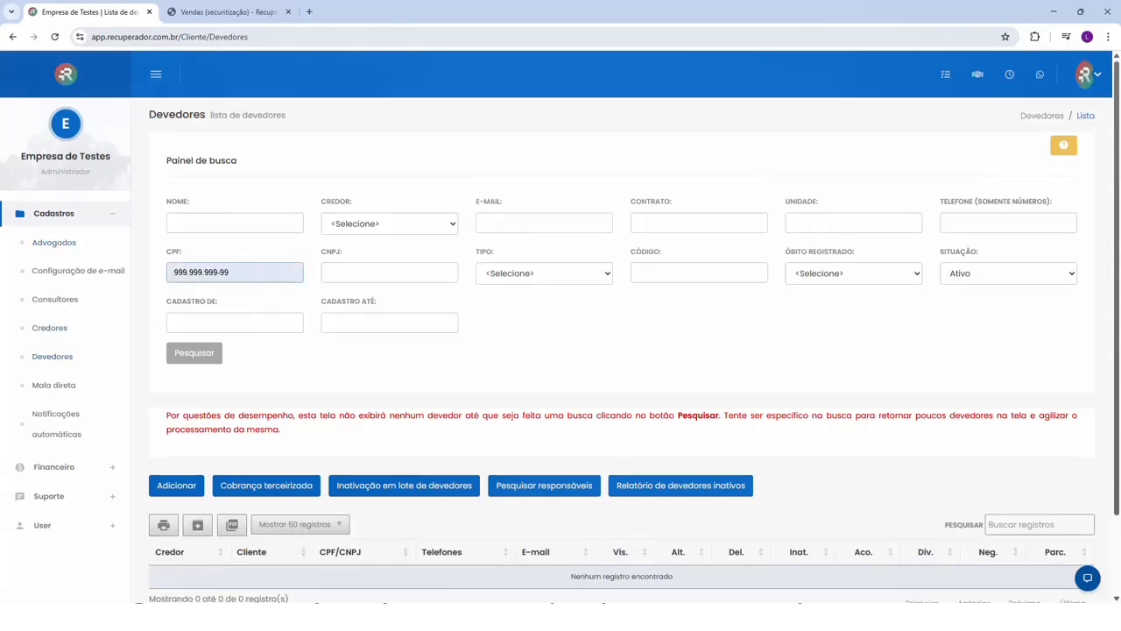
click(222, 297)
click(205, 354)
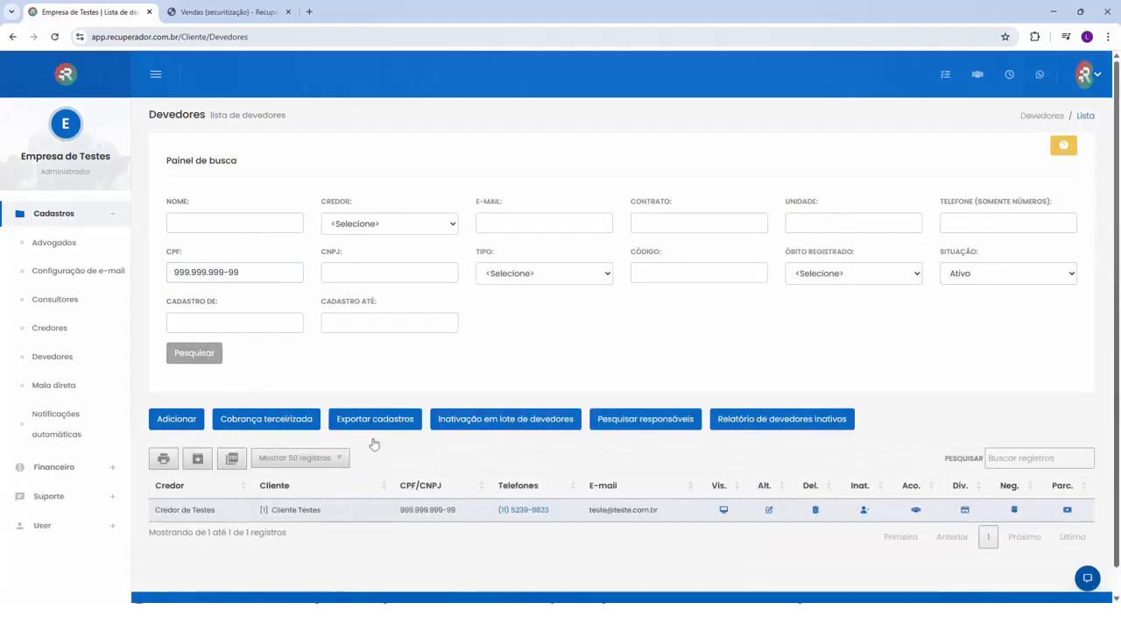
- Open the sales list from the found debtor's details and start a new sale for that debtor
click(725, 511)
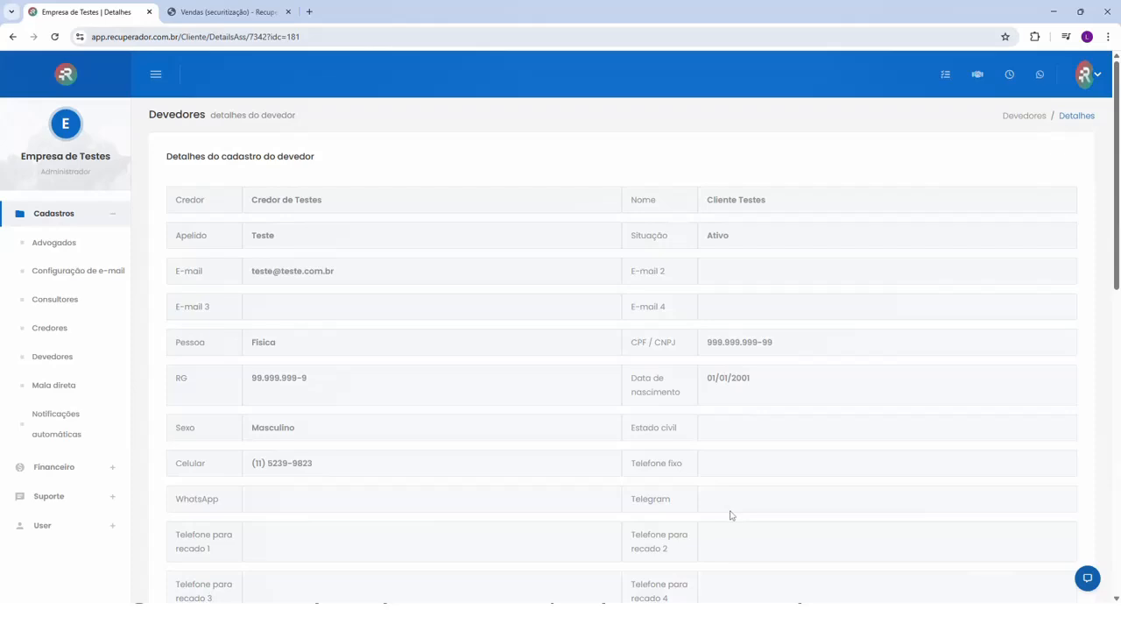
scroll(731, 515, down, 10)
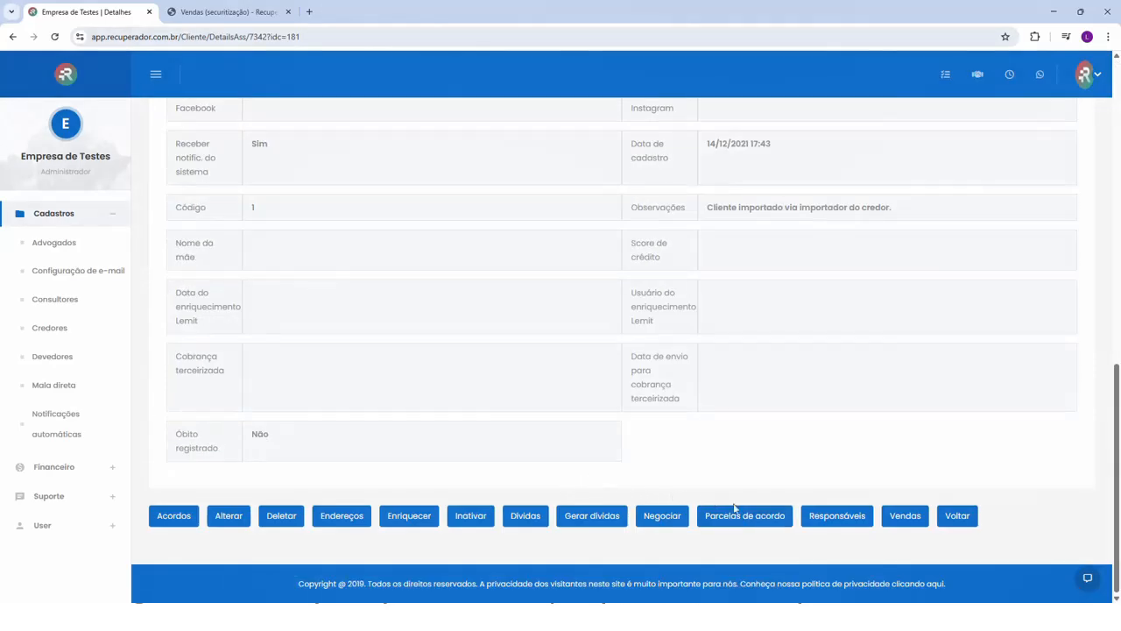
click(907, 518)
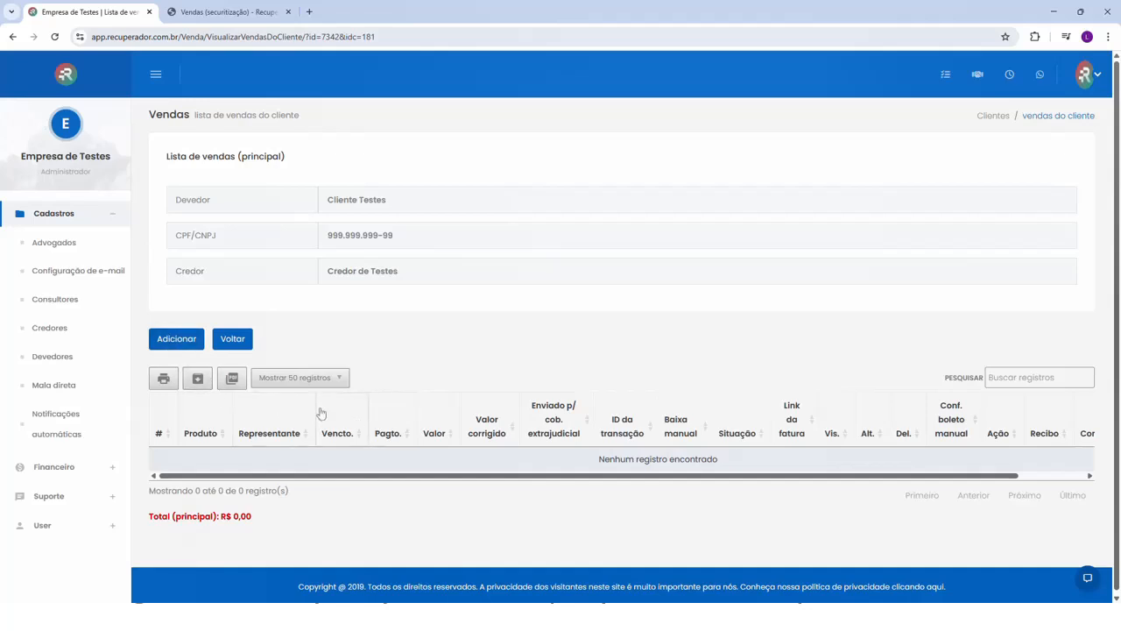
click(182, 342)
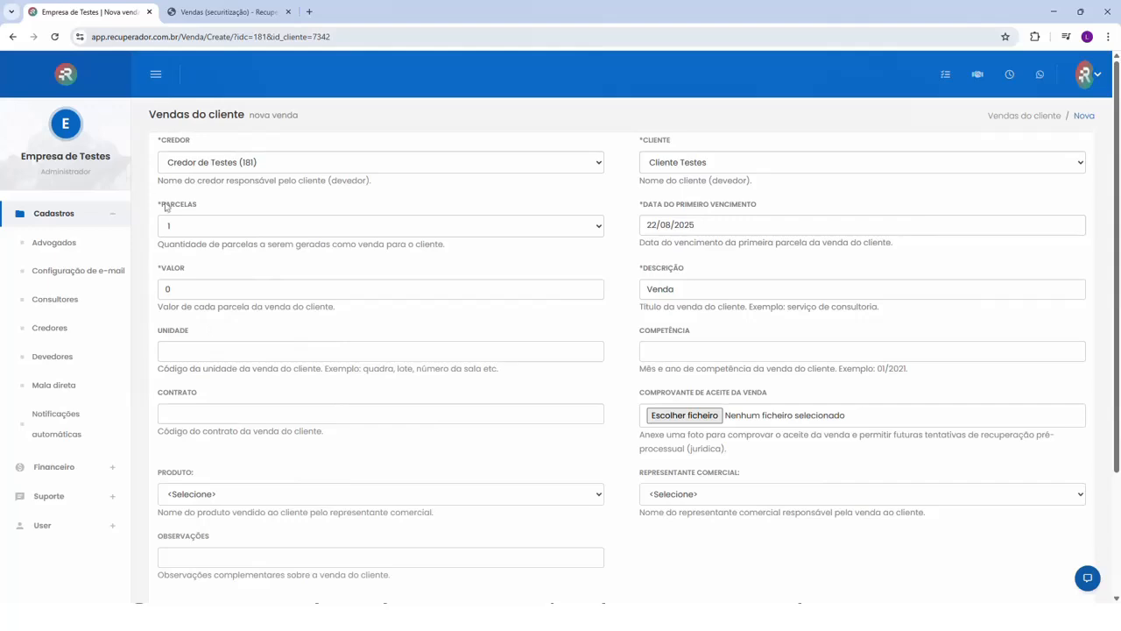
- Set the new sale's first due date to 25/08/2025 and its installment value to 100,00
click(670, 225)
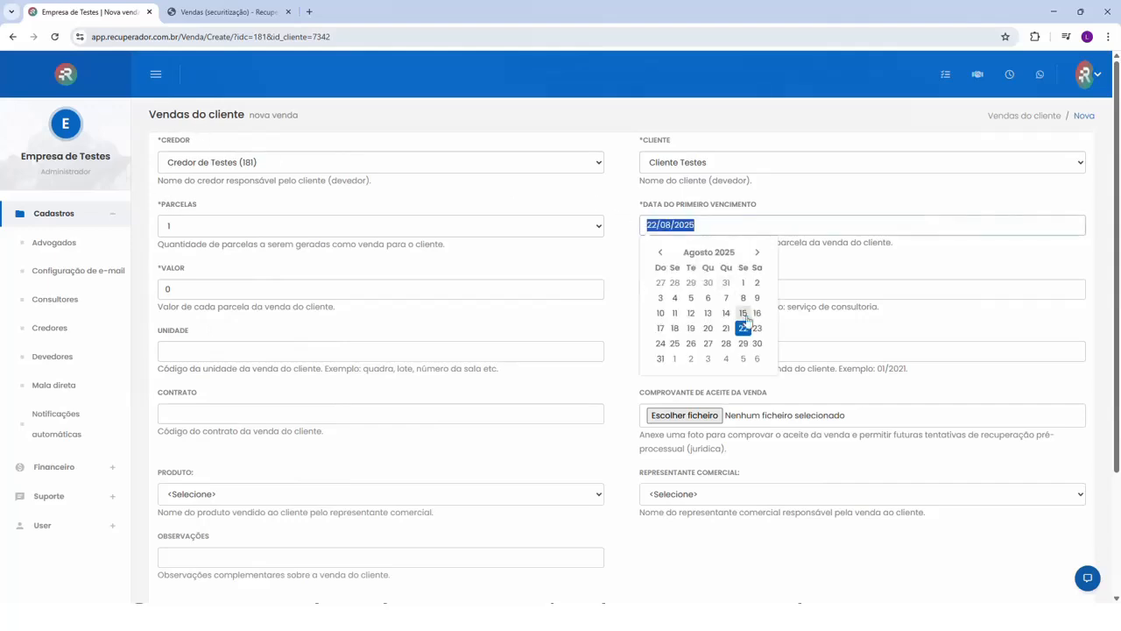
click(675, 344)
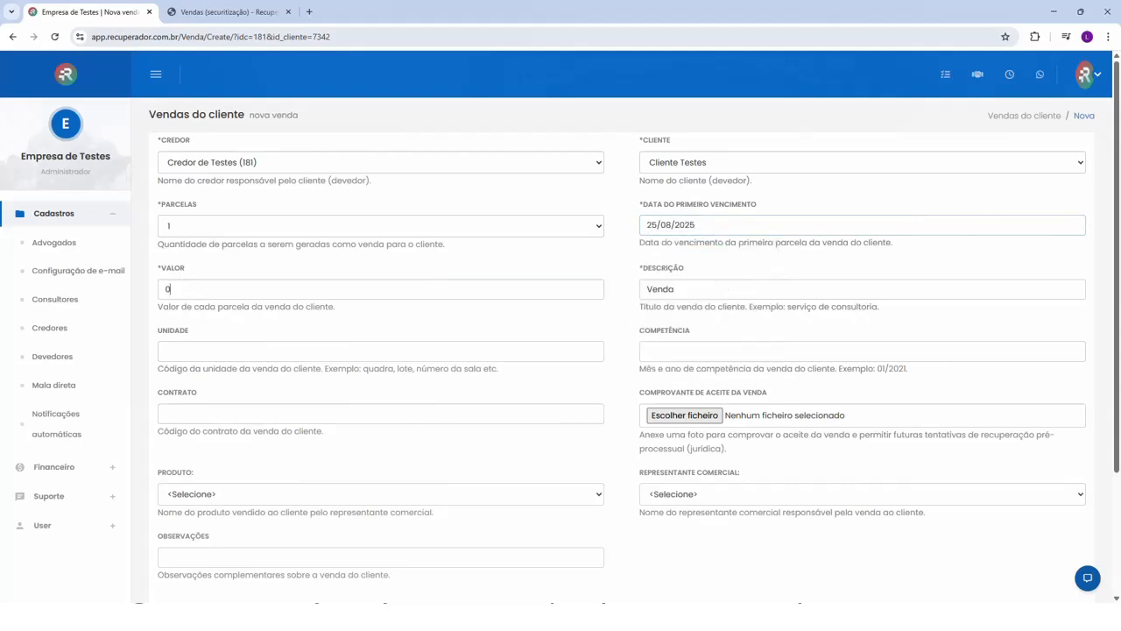
double_click(170, 289)
text(100,00)
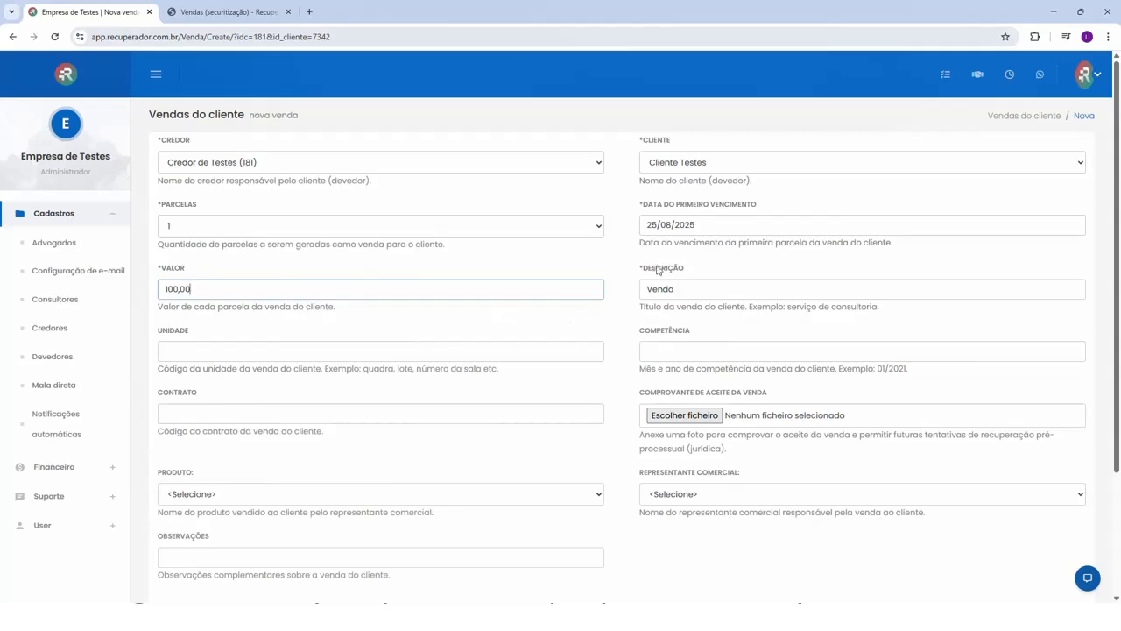
key(Tab)
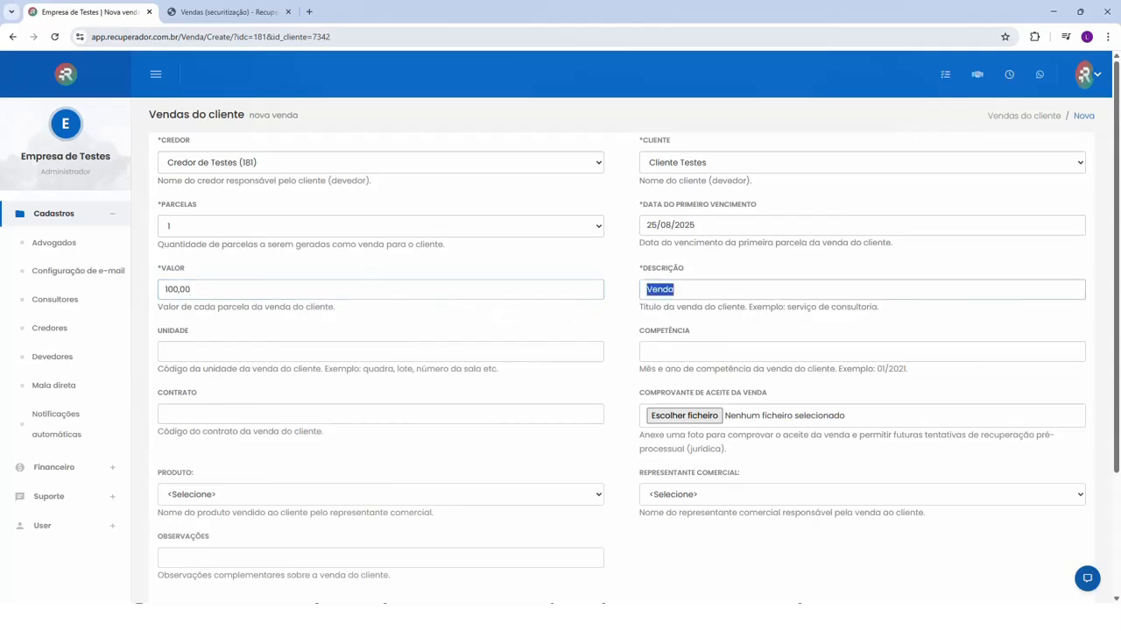
- Enter "Mensalidade escolar" as the sale description and save the sale
text(Mensalidade escolar)
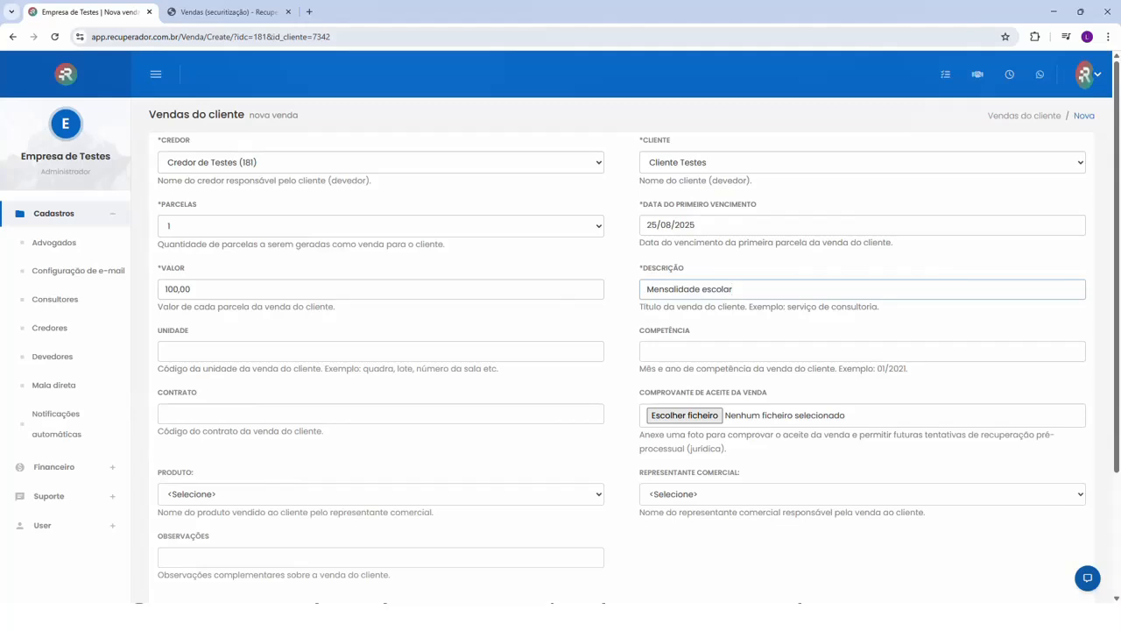
click(612, 311)
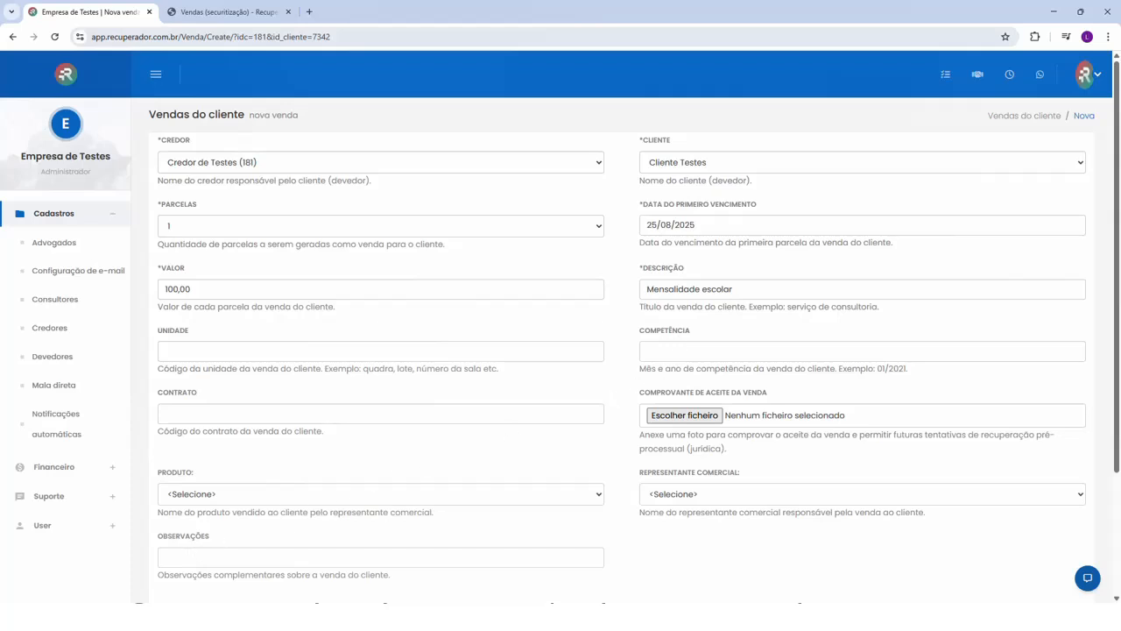
scroll(622, 350, down, 1)
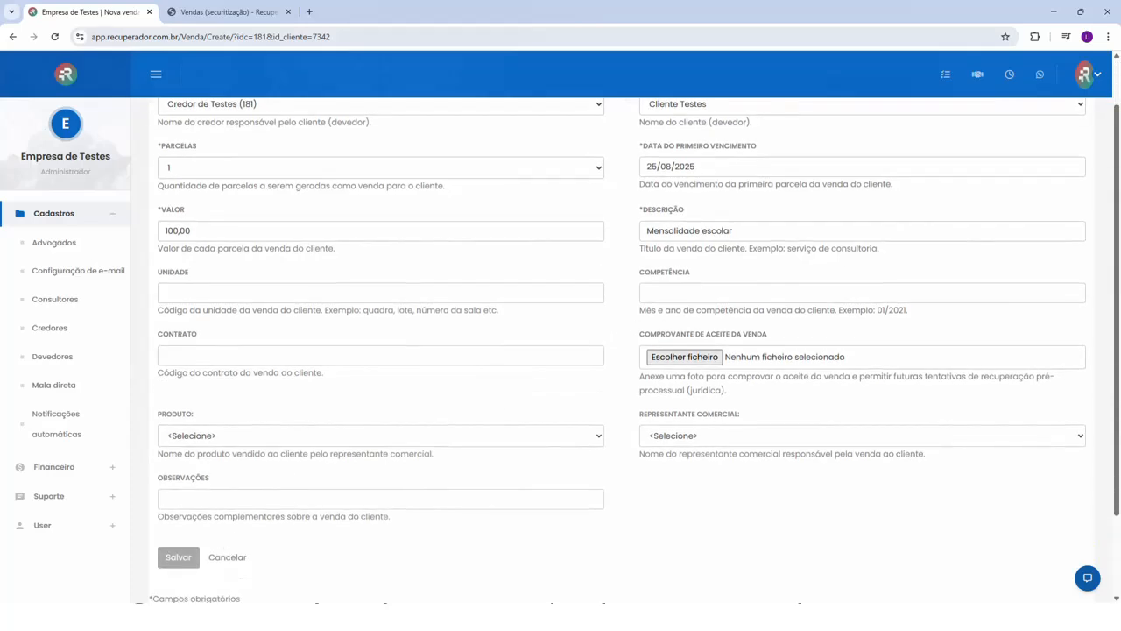
click(180, 557)
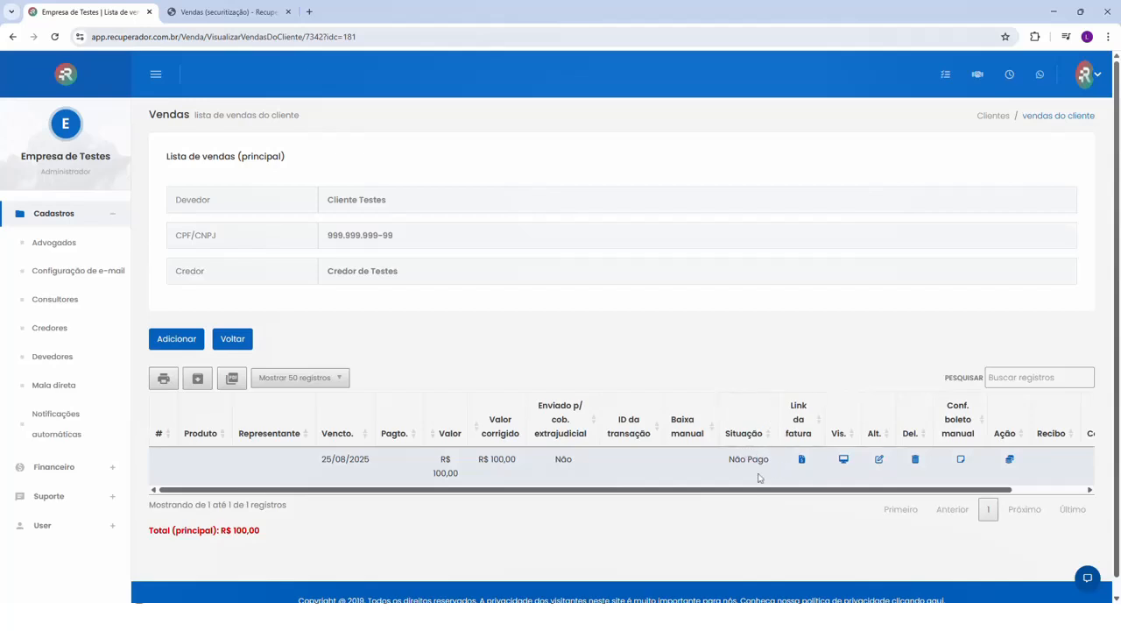
- View the invoice page of the 25/08/2025 sale, read its message and close it
click(801, 459)
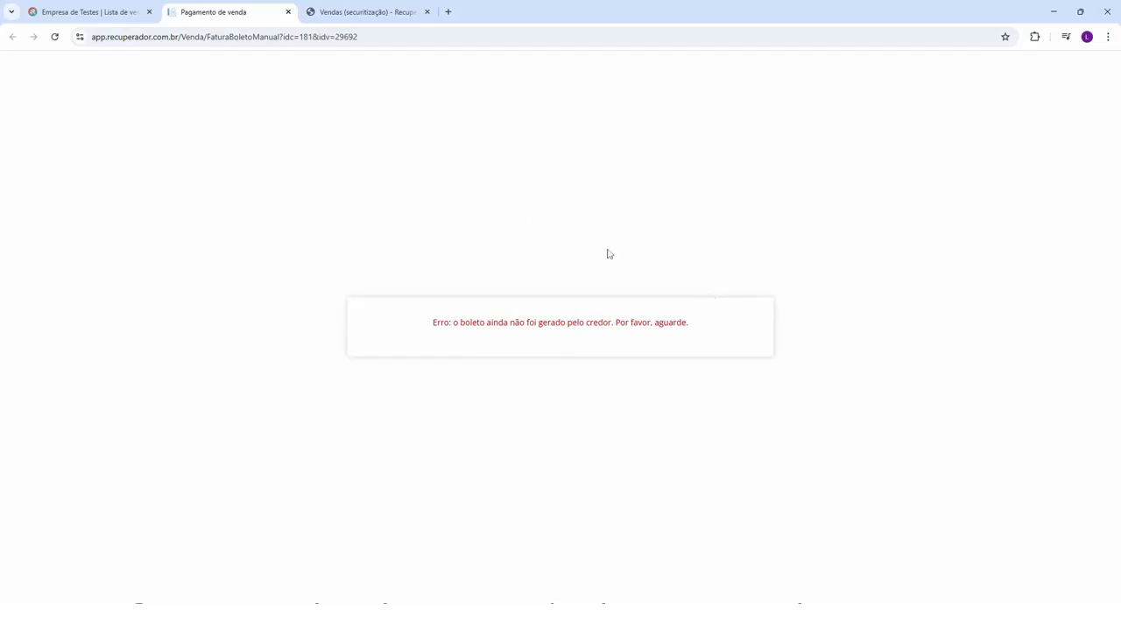
drag(436, 322, 676, 315)
click(604, 317)
click(287, 12)
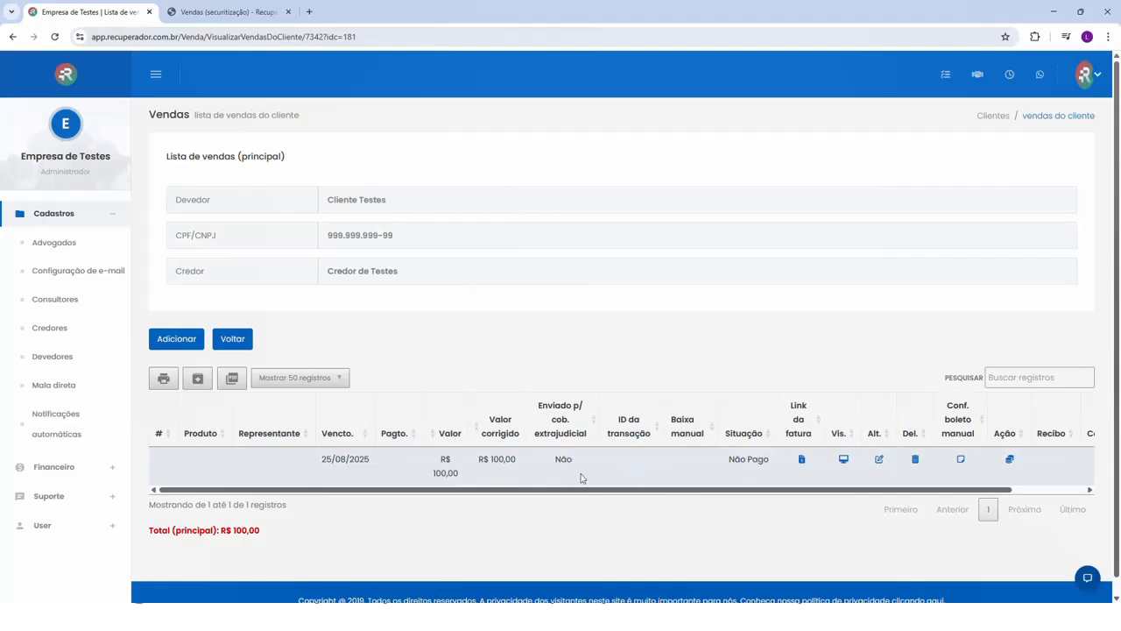
- Open the details of the 25/08/2025 sale and review its rates, including the advisory fee rate
click(844, 460)
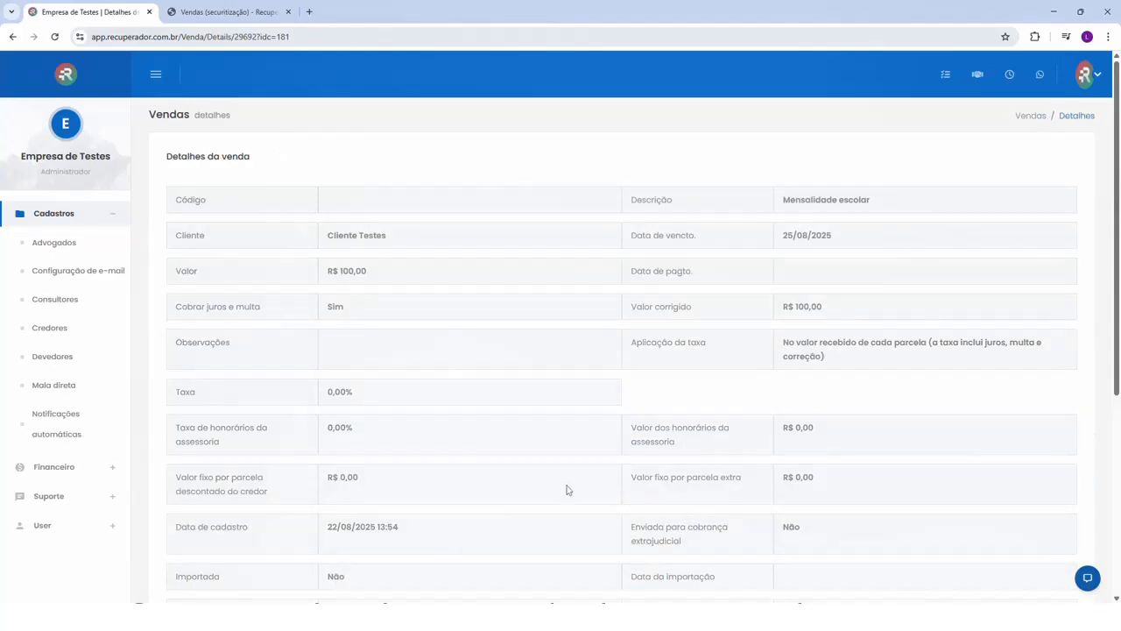
scroll(431, 491, down, 1)
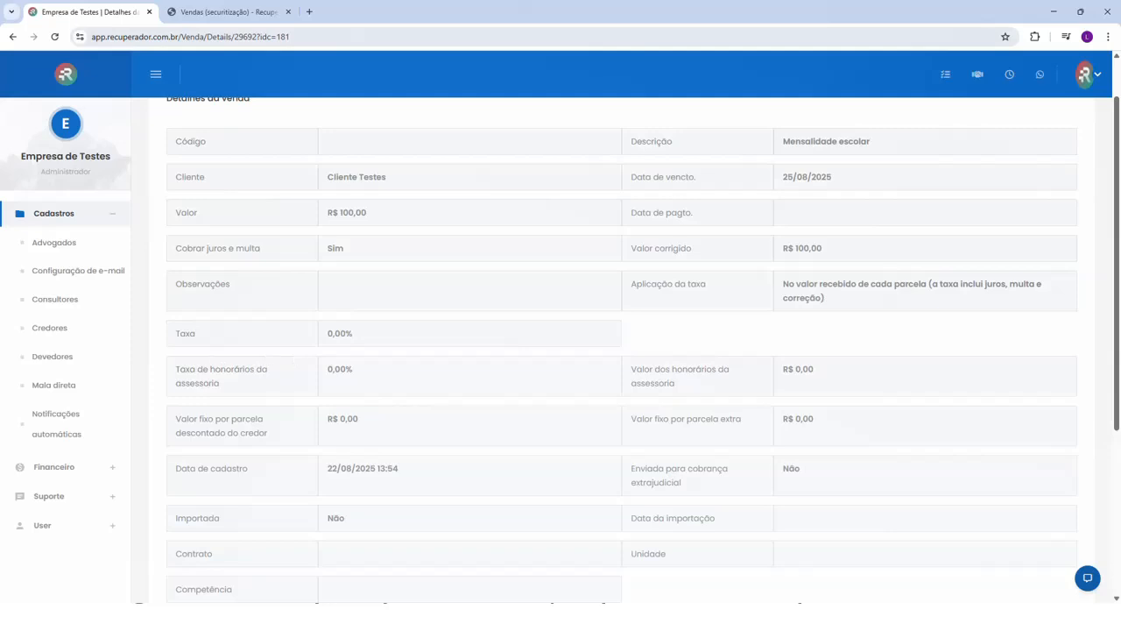
drag(210, 369, 271, 373)
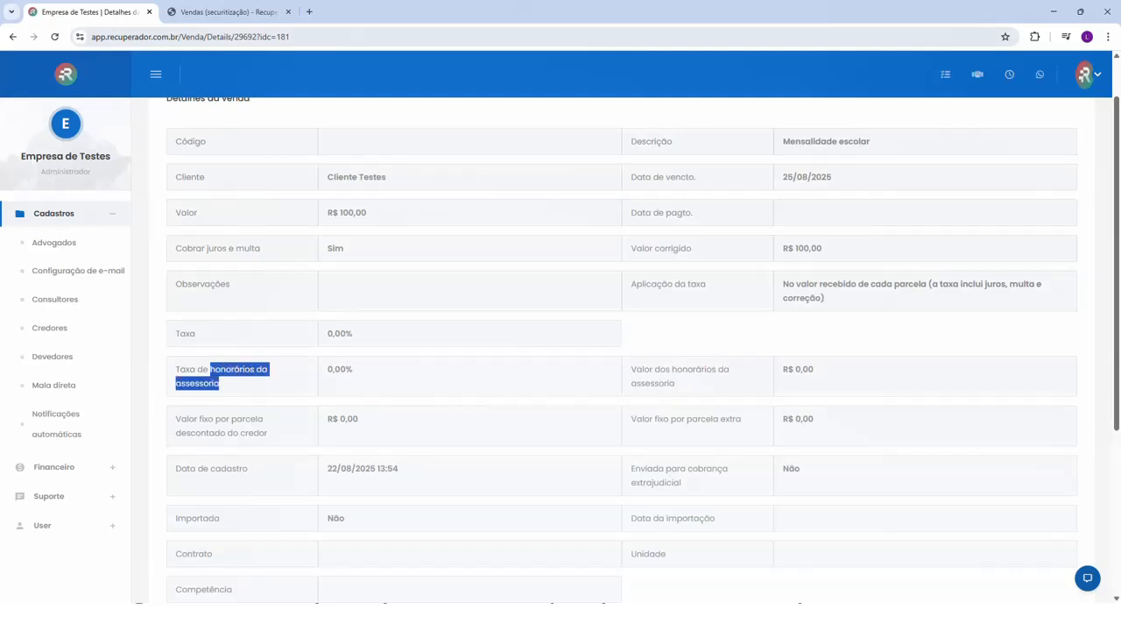
click(219, 384)
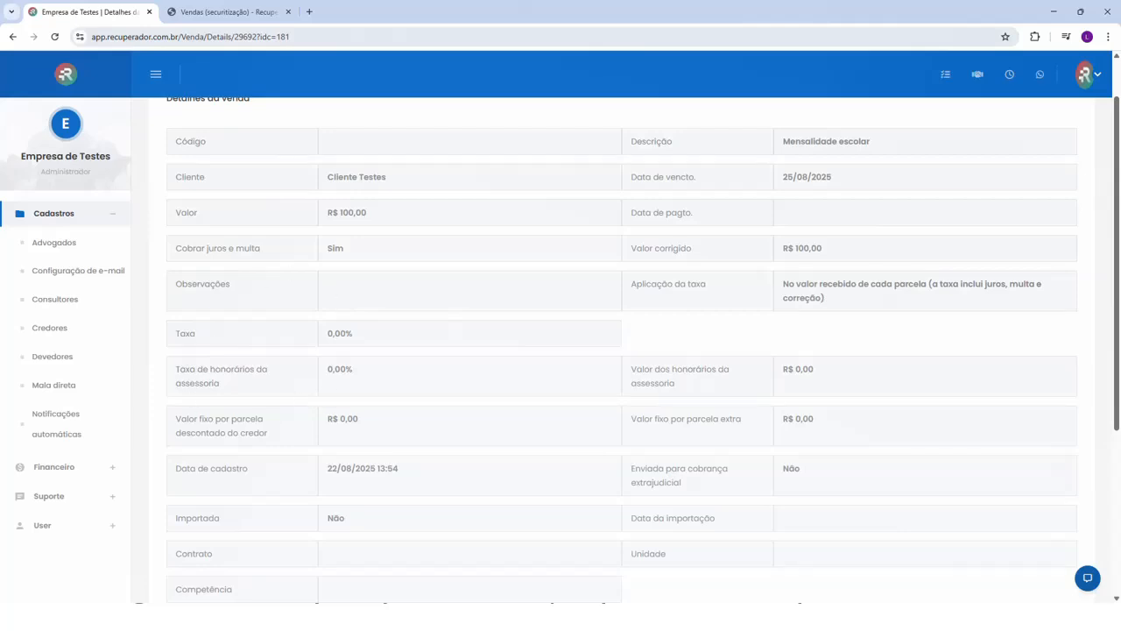
scroll(283, 301, up, 1)
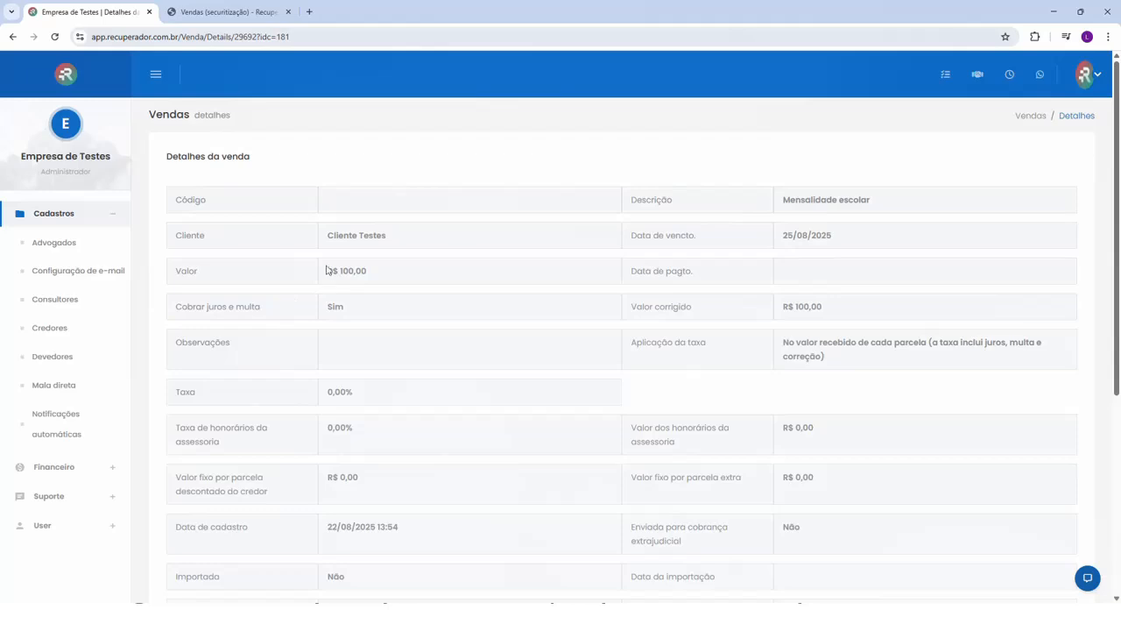
- Start a new administrative fee for Credor de Testes with charge type Venda and an upper delay limit of 99999 days
click(64, 328)
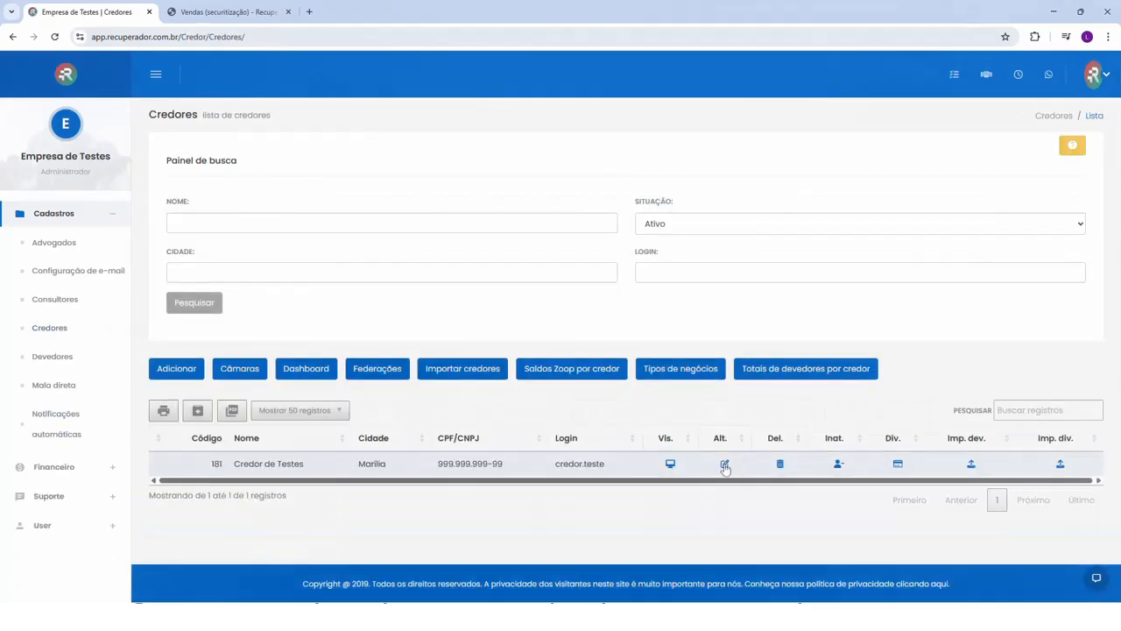
click(724, 466)
click(755, 351)
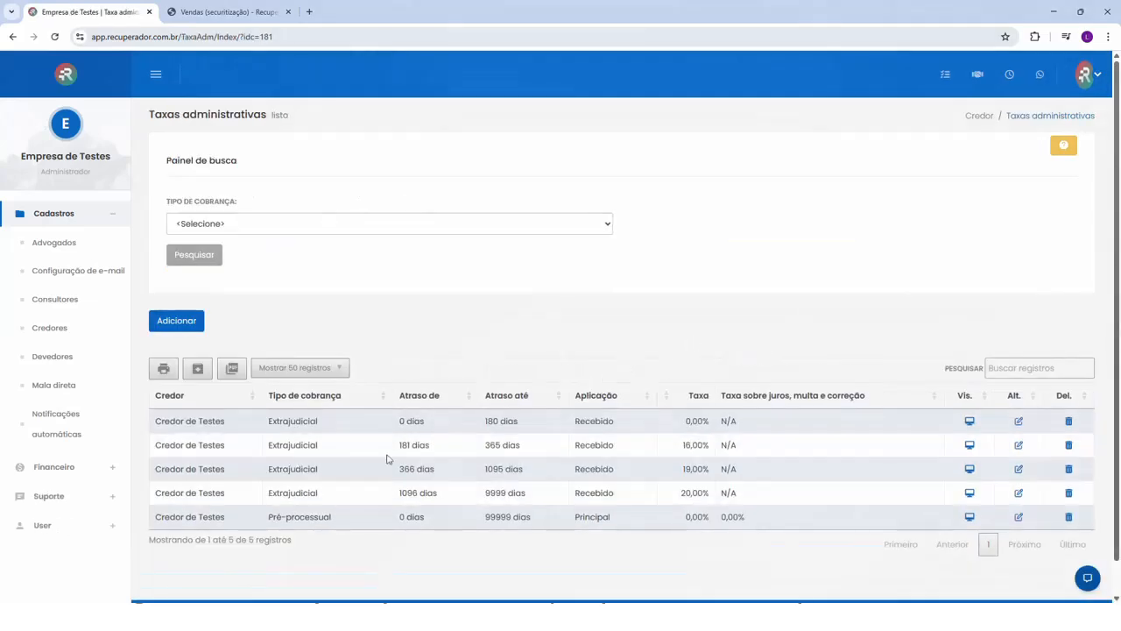
click(175, 322)
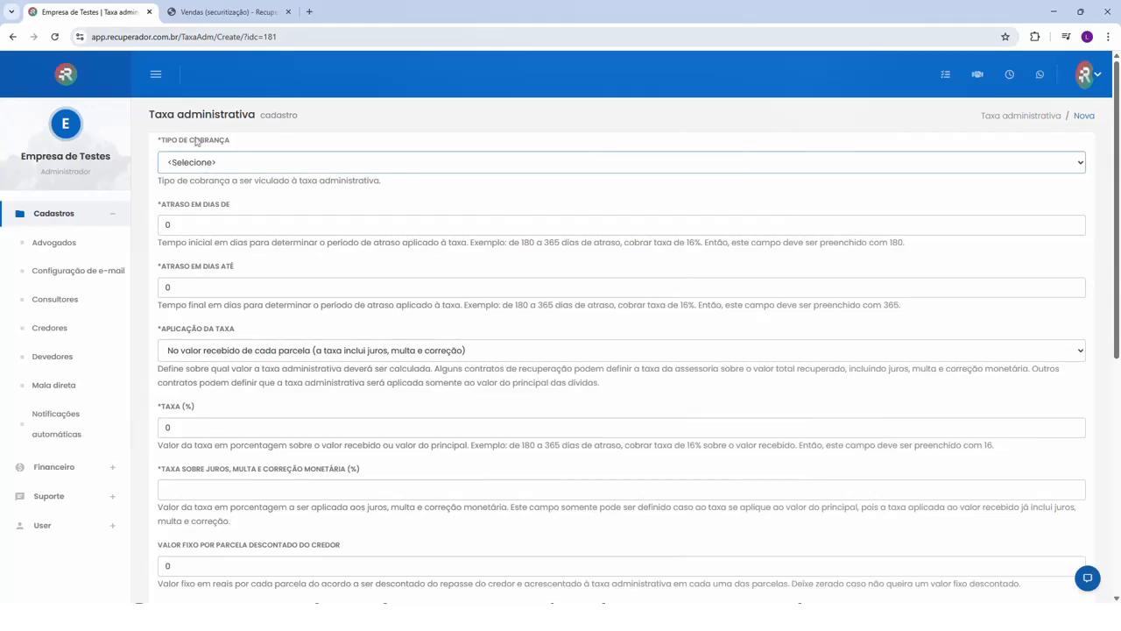
key(Down)
double_click(168, 287)
text(99999)
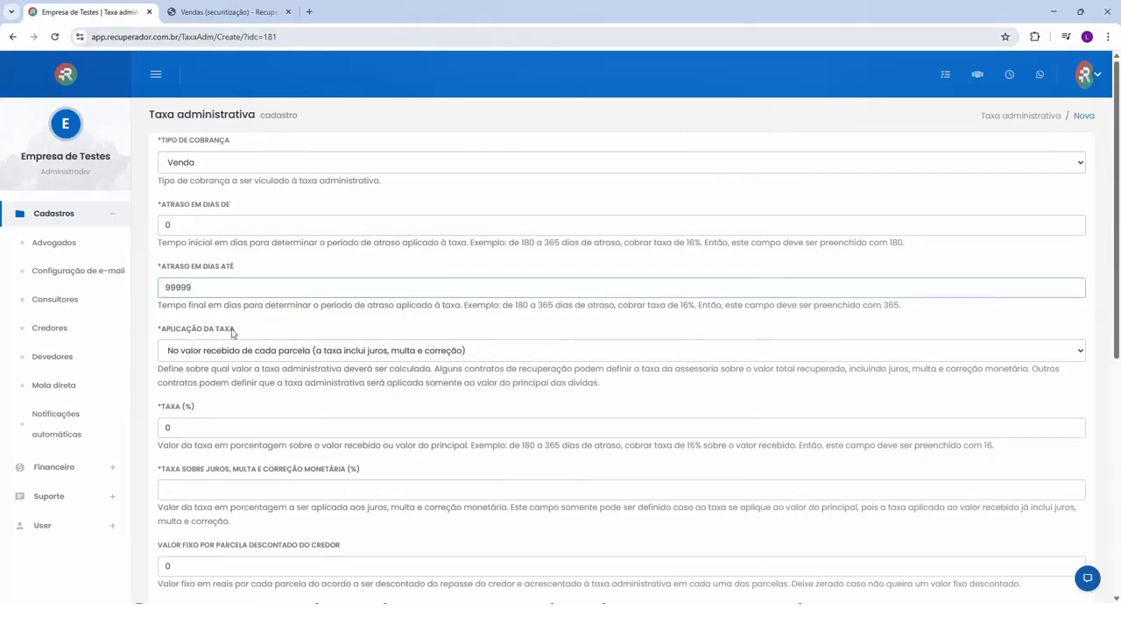
- Set the Venda administrative fee's rate to 5%, save it and select its row in the fee list
click(169, 427)
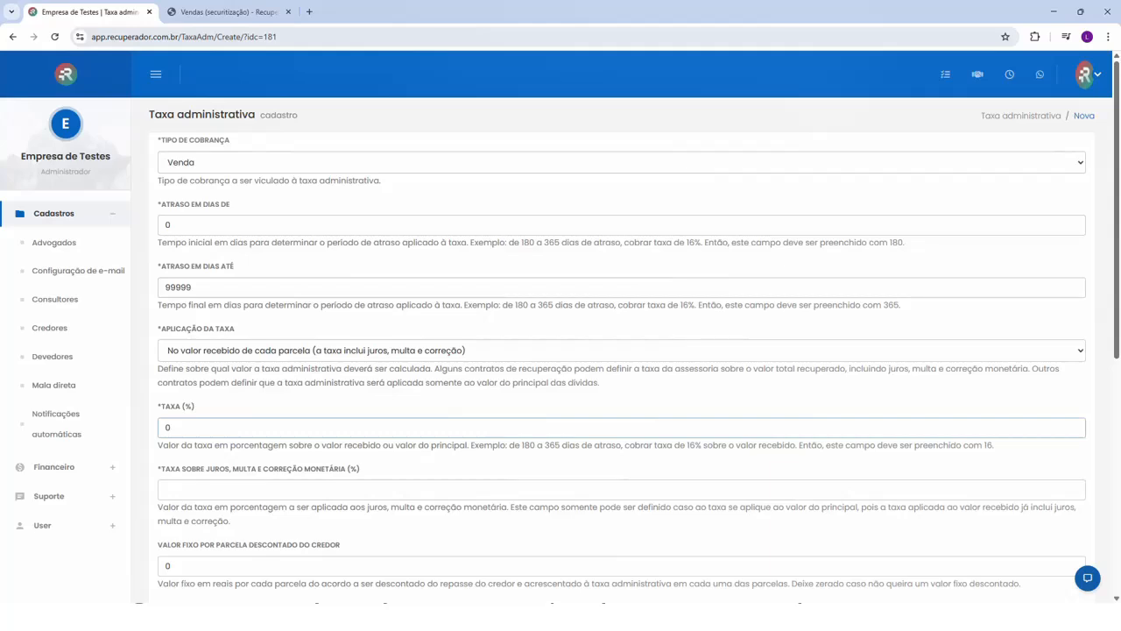
text(5)
click(228, 400)
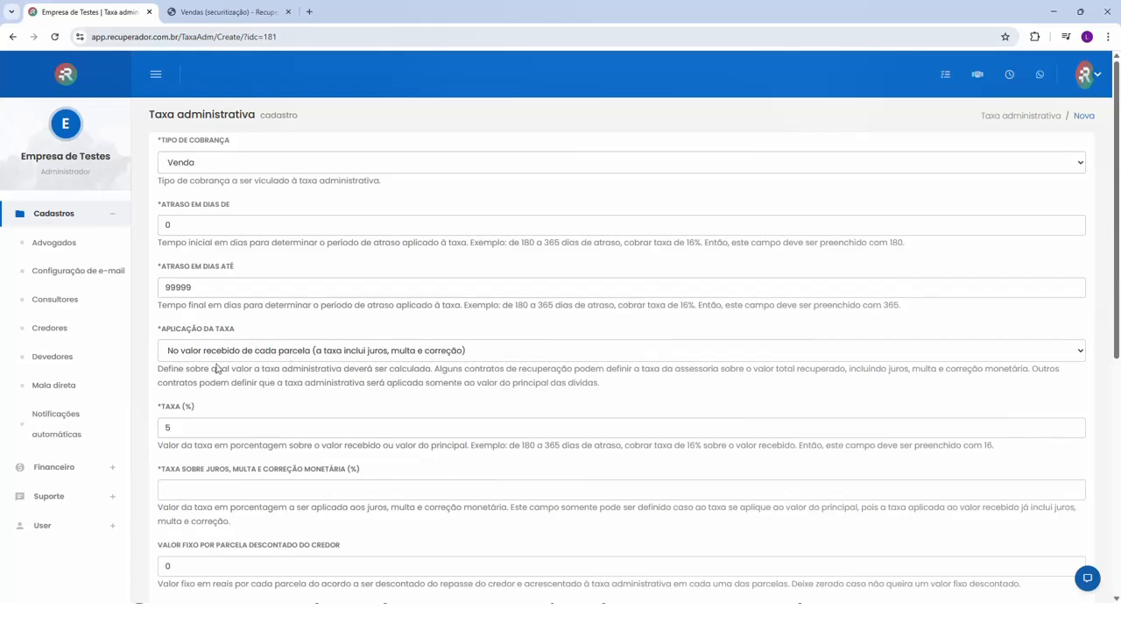
scroll(172, 491, down, 5)
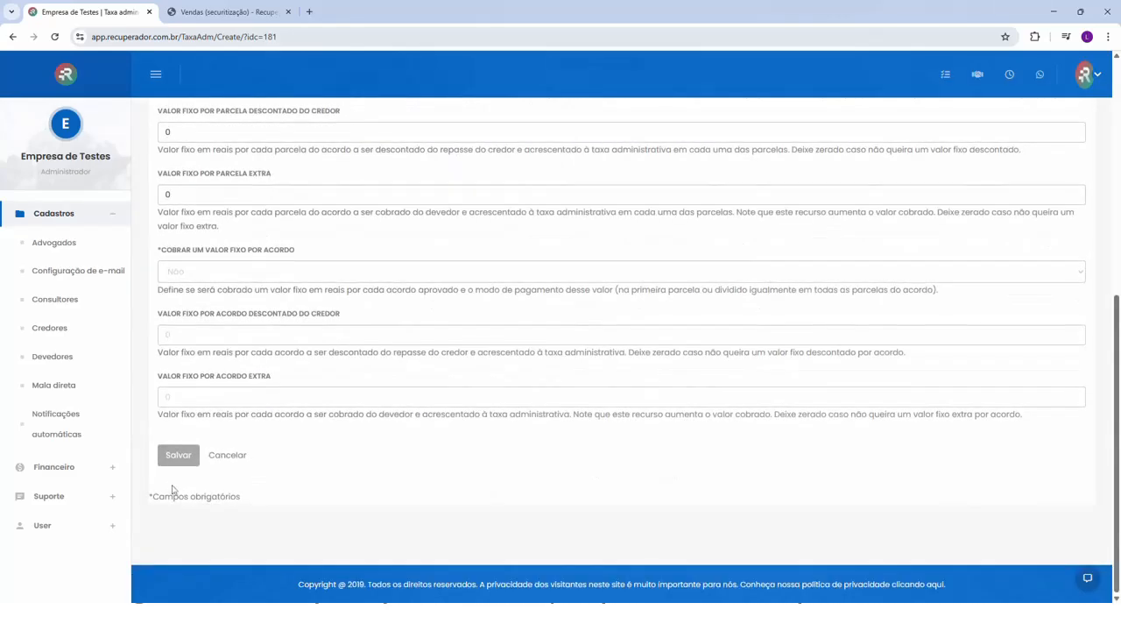
click(179, 456)
click(266, 531)
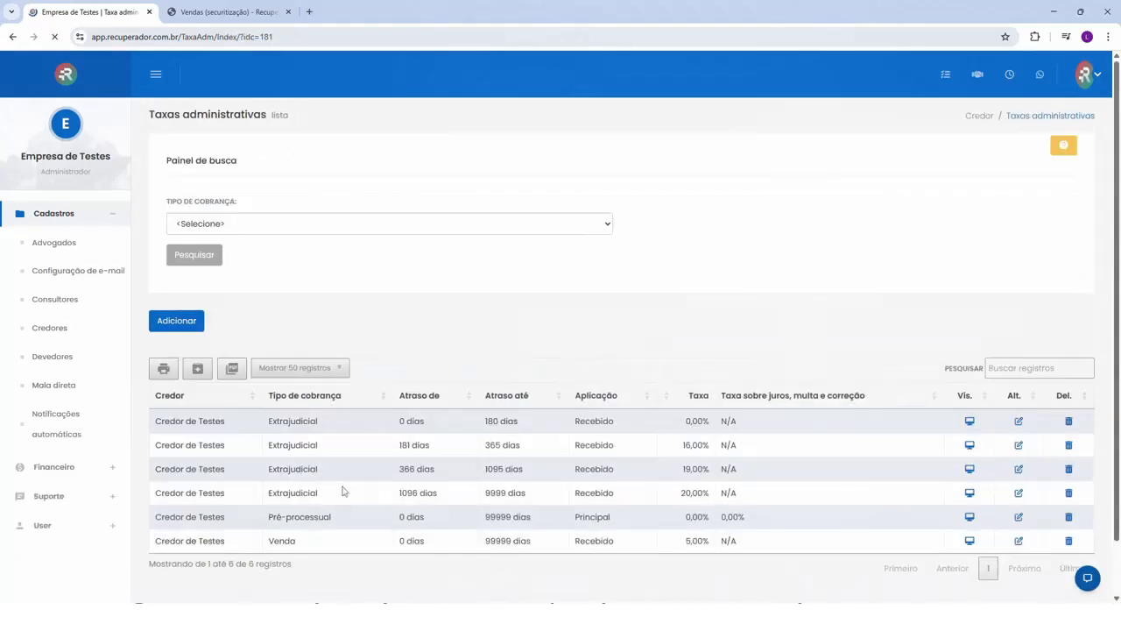
click(216, 543)
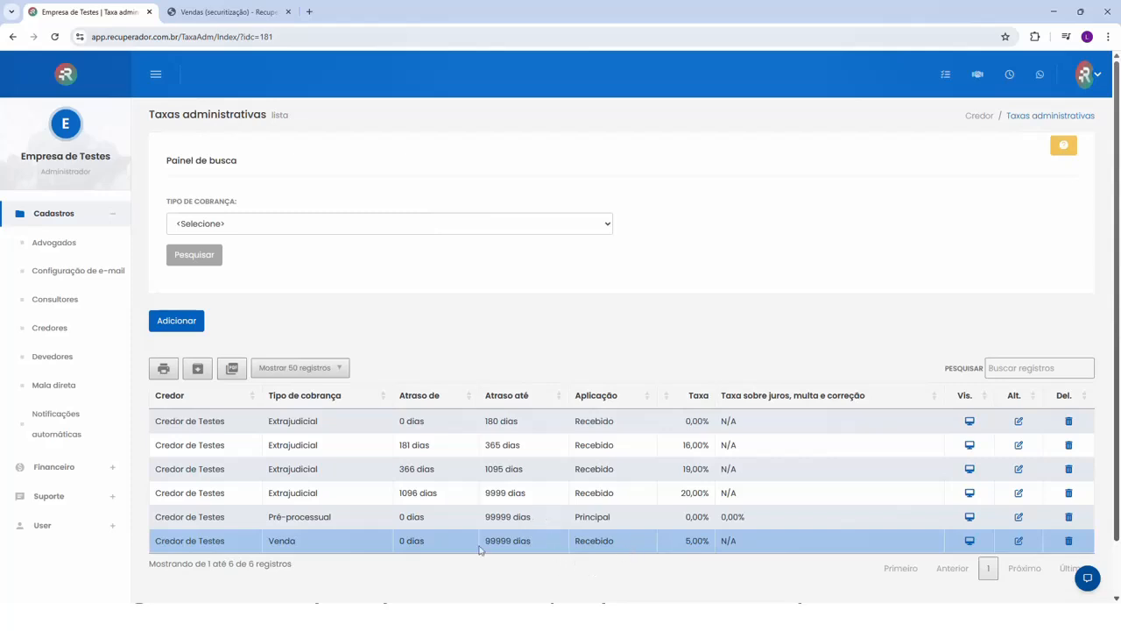
- In the creditor's sales settings, choose a 10% advisory fee on sales and 15 days before it applies to overdue sales
click(978, 117)
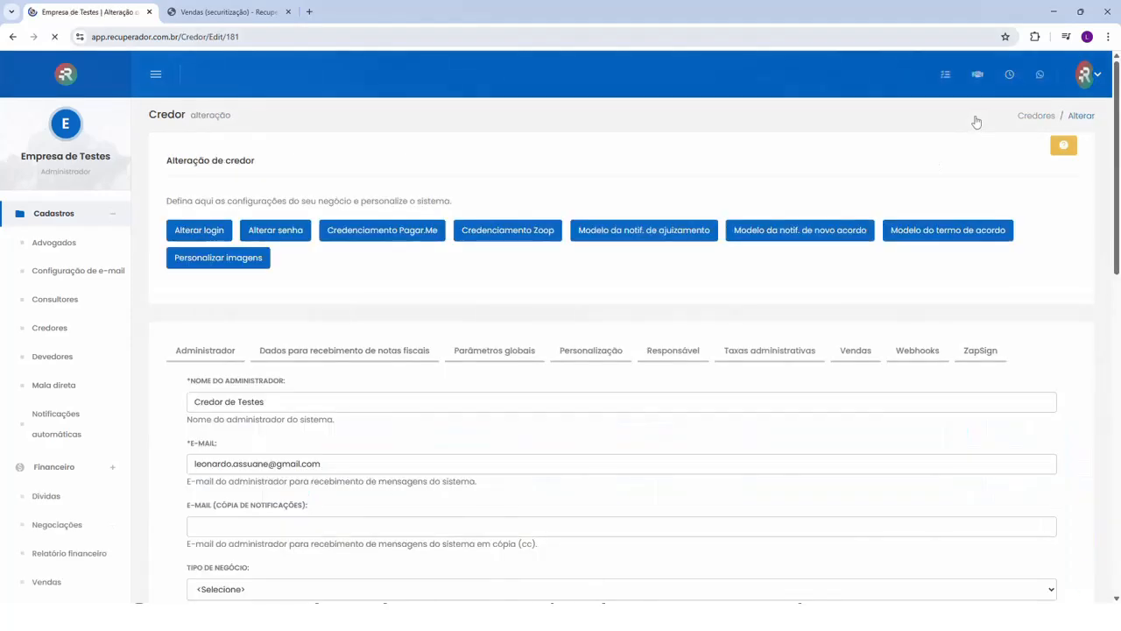
click(850, 350)
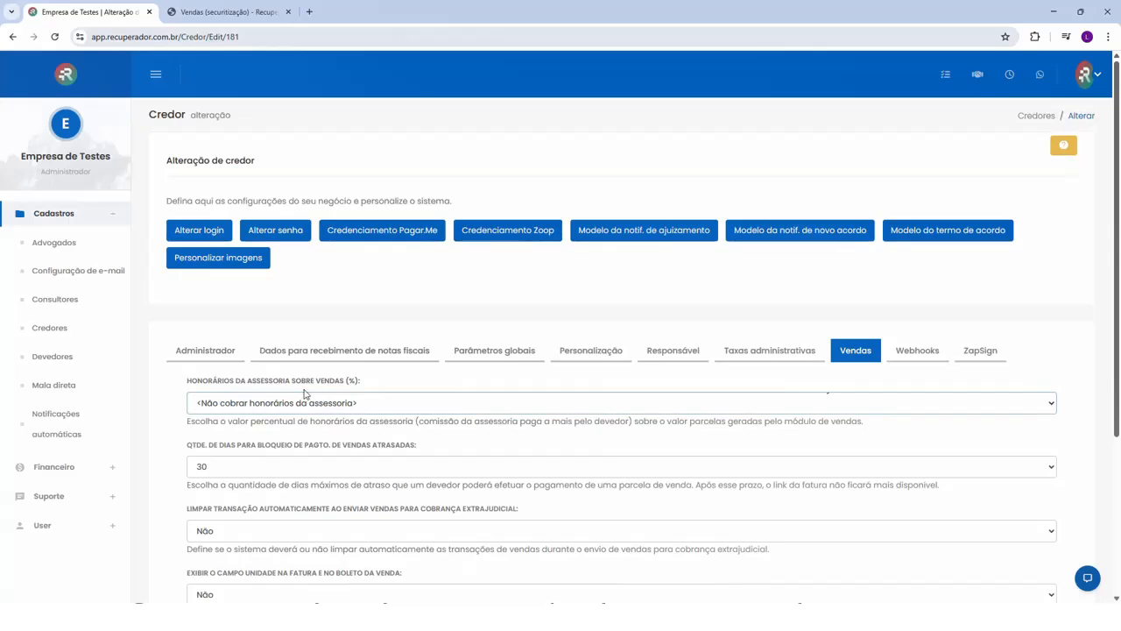
click(226, 232)
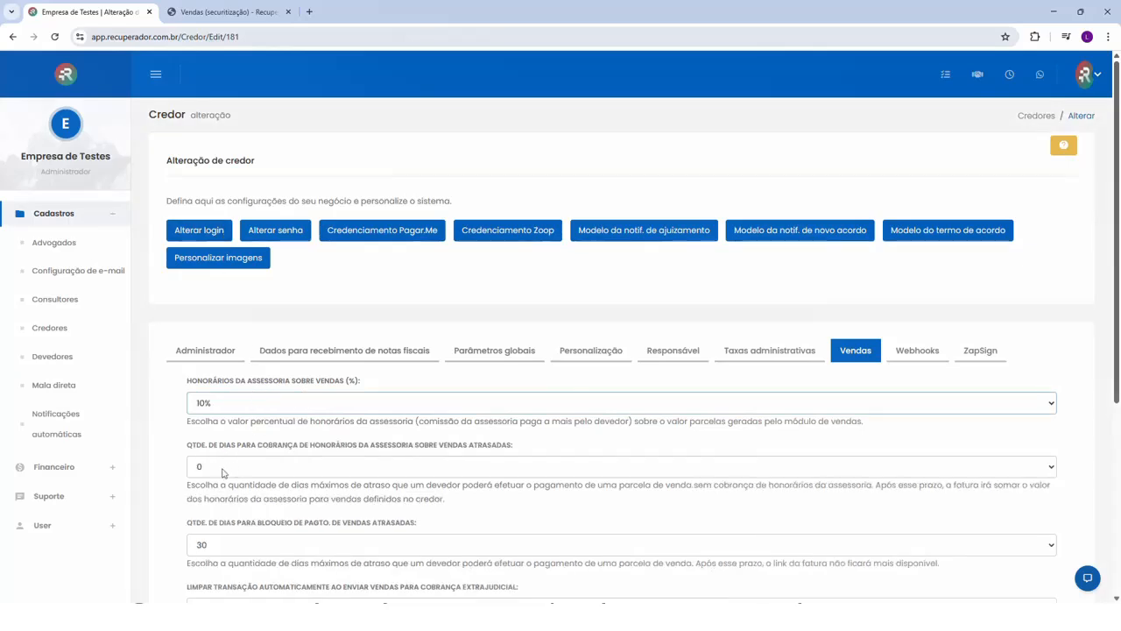
click(220, 474)
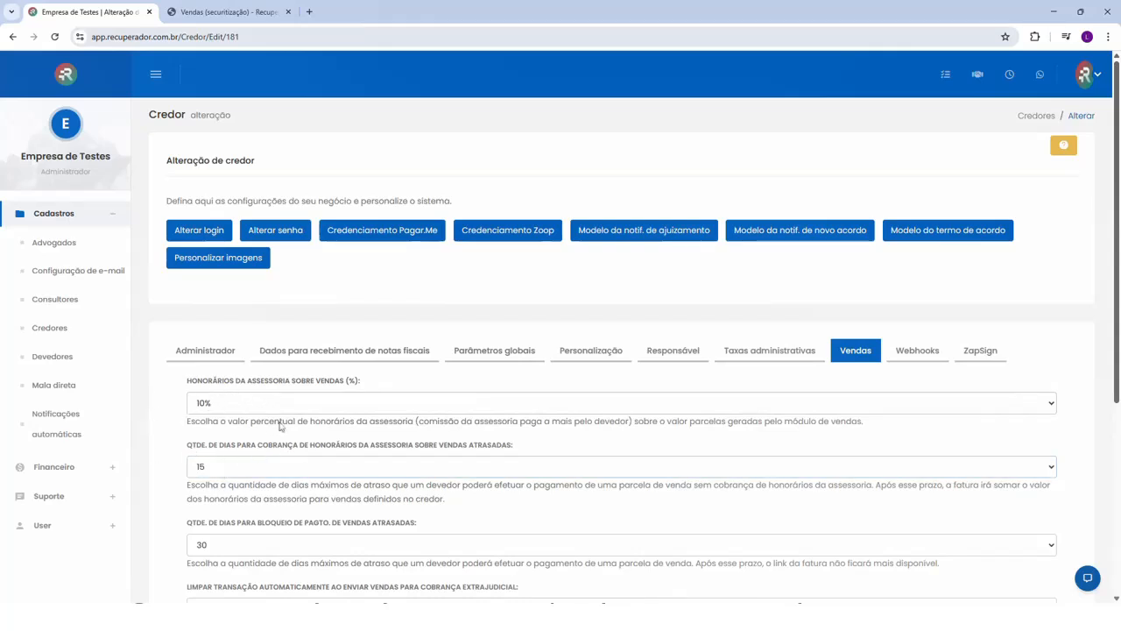
scroll(229, 417, down, 1)
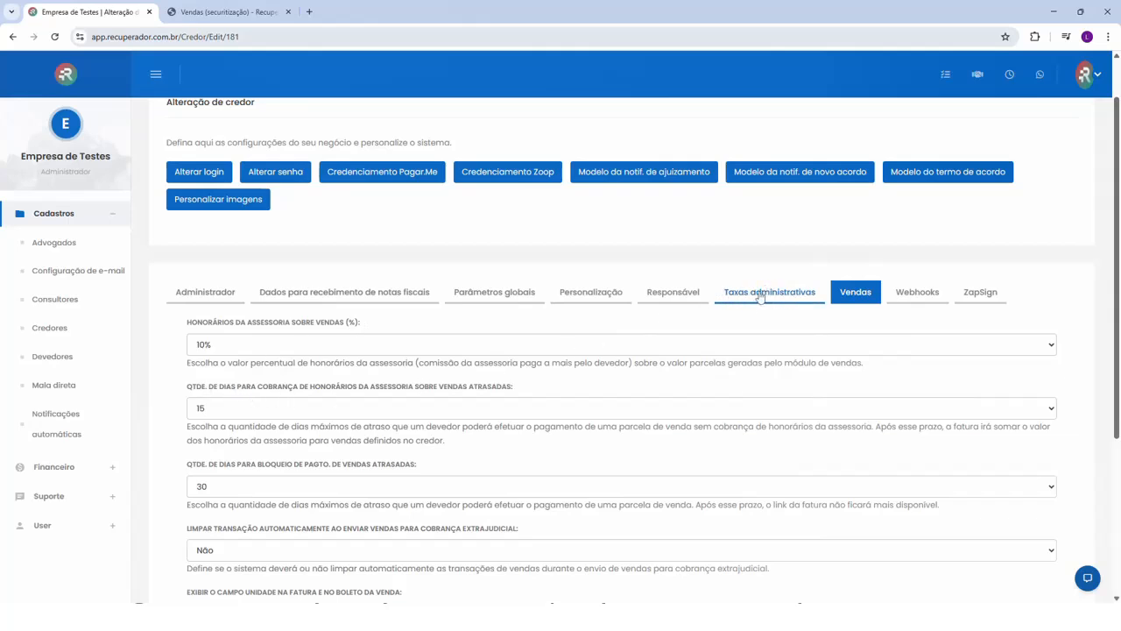
- Search the debtors by CPF, view the matching debtor's details and open their sales list
click(53, 356)
click(234, 272)
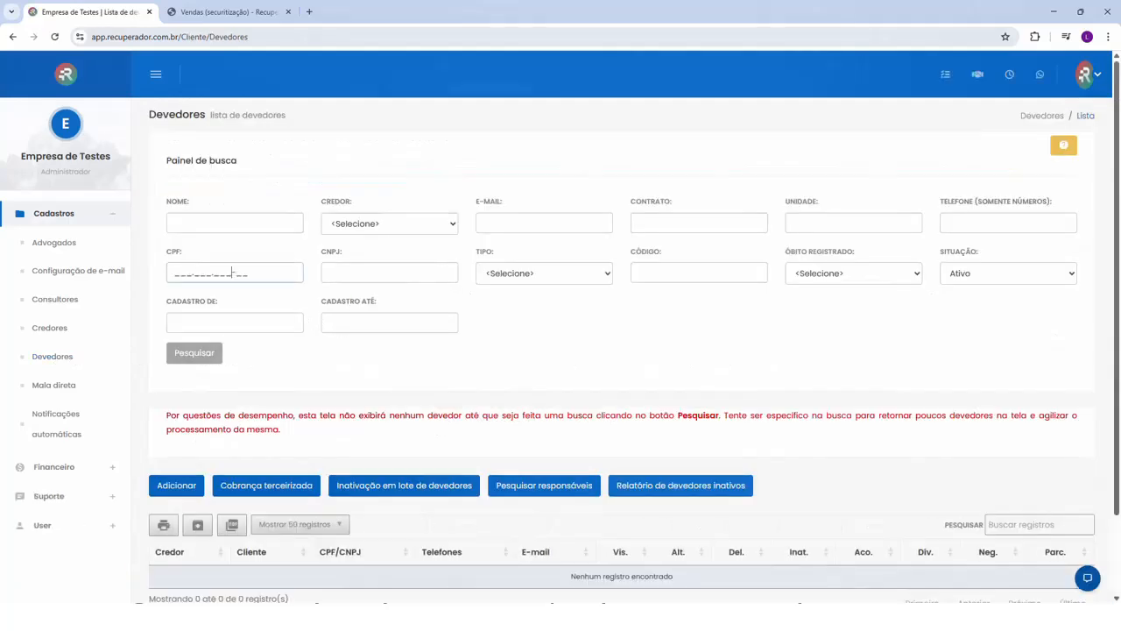
text(99999999999-99)
click(201, 350)
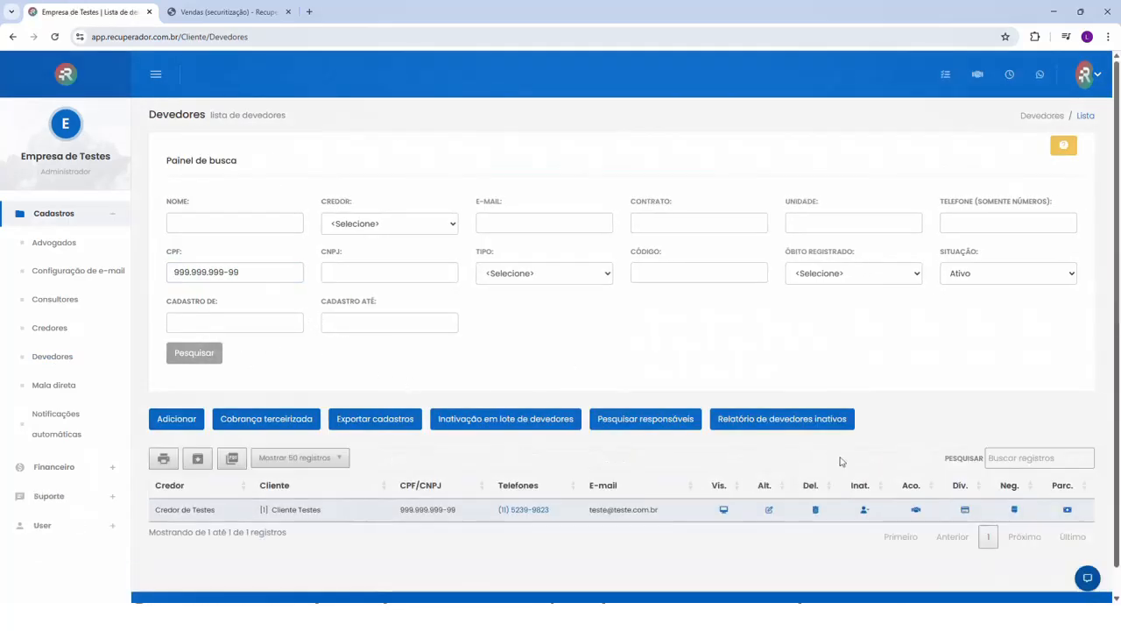
click(723, 509)
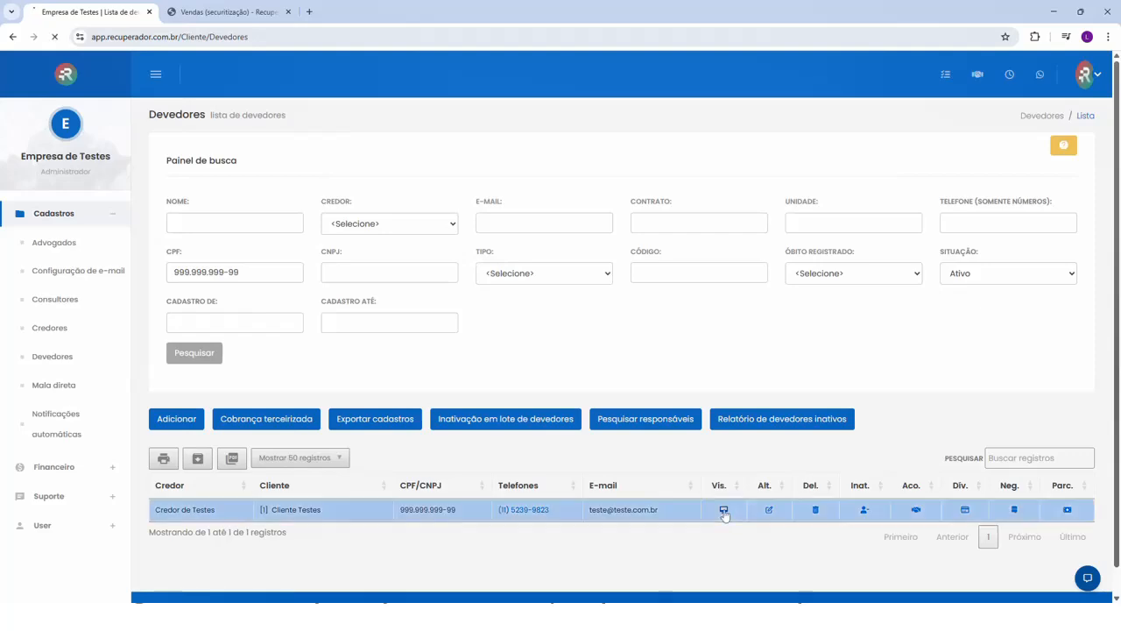
scroll(701, 491, down, 10)
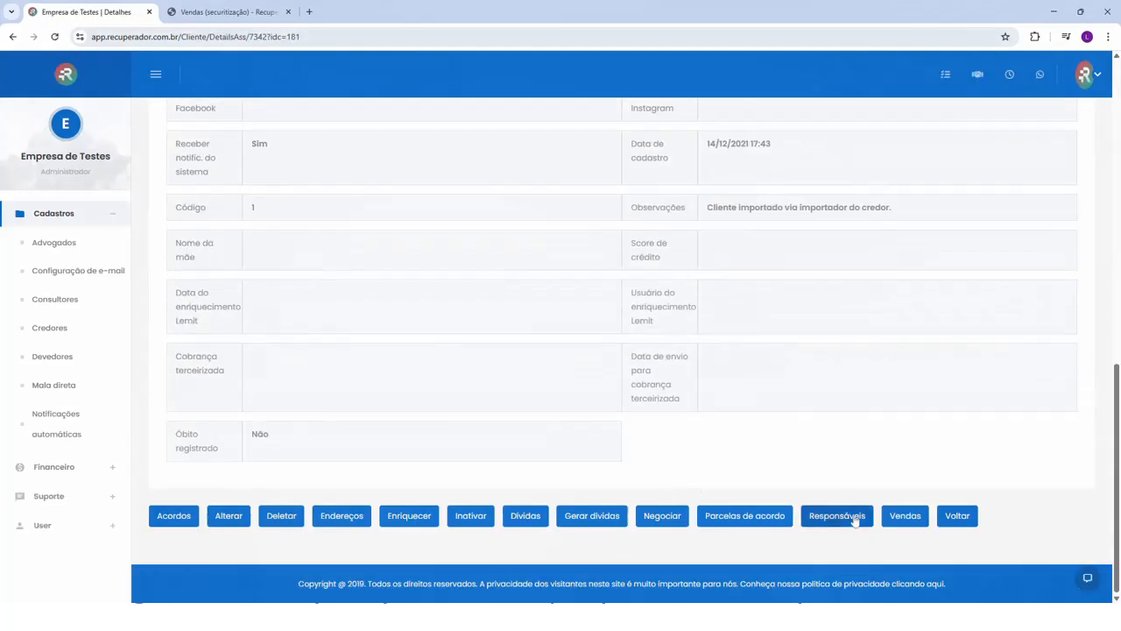
click(901, 517)
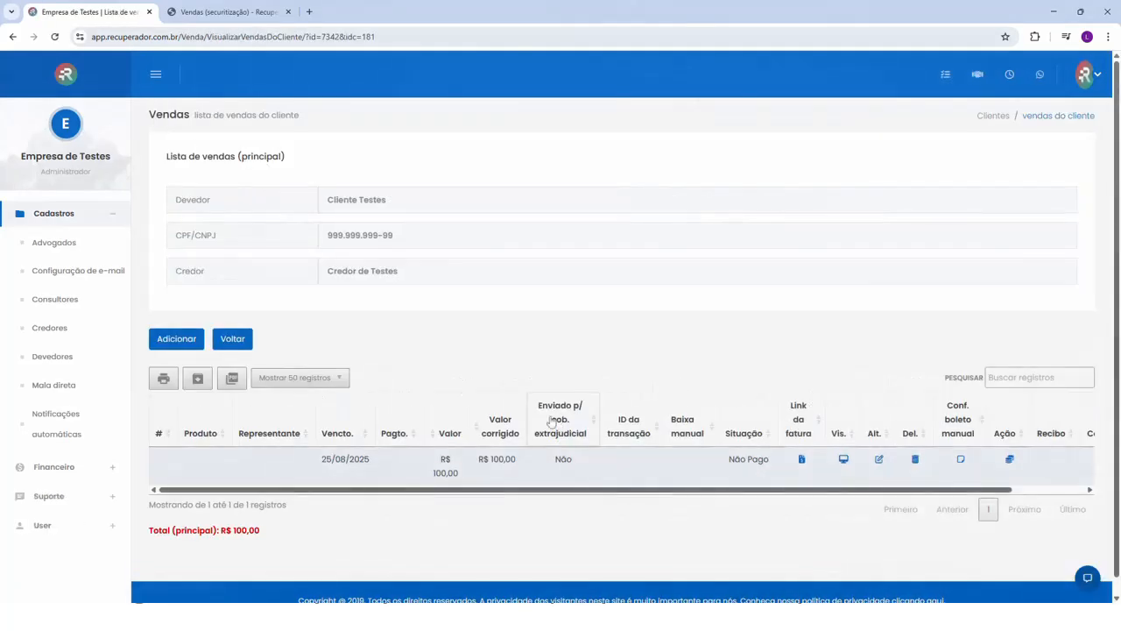
- Open the 25/08/2025 sale's details and examine its rate, advisory fee rate and remaining fields
click(842, 459)
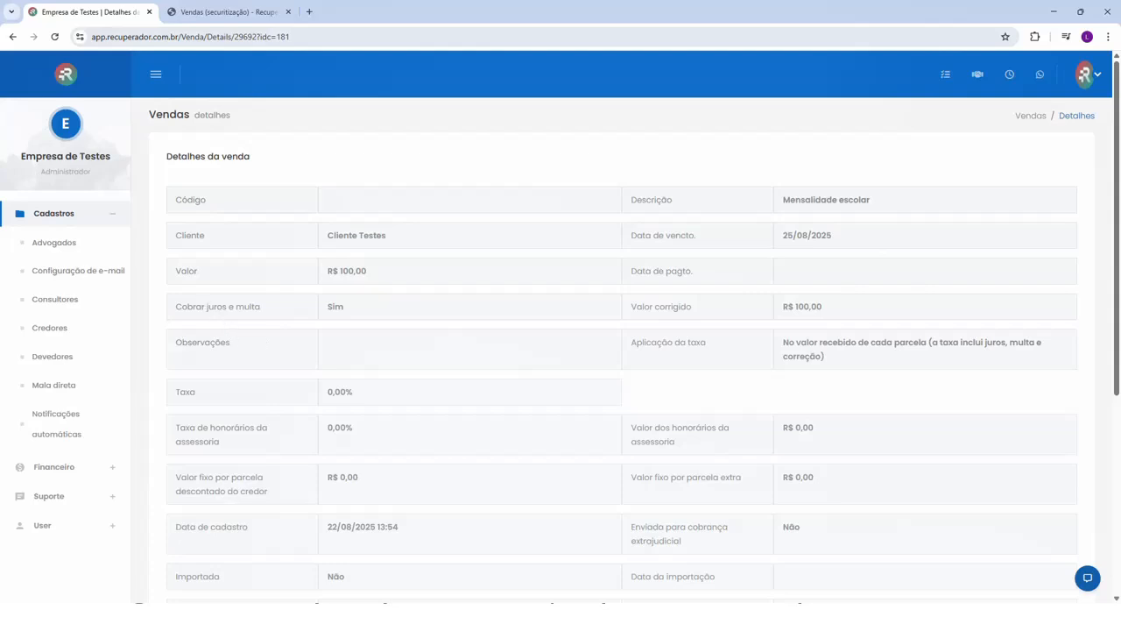
drag(178, 390, 364, 394)
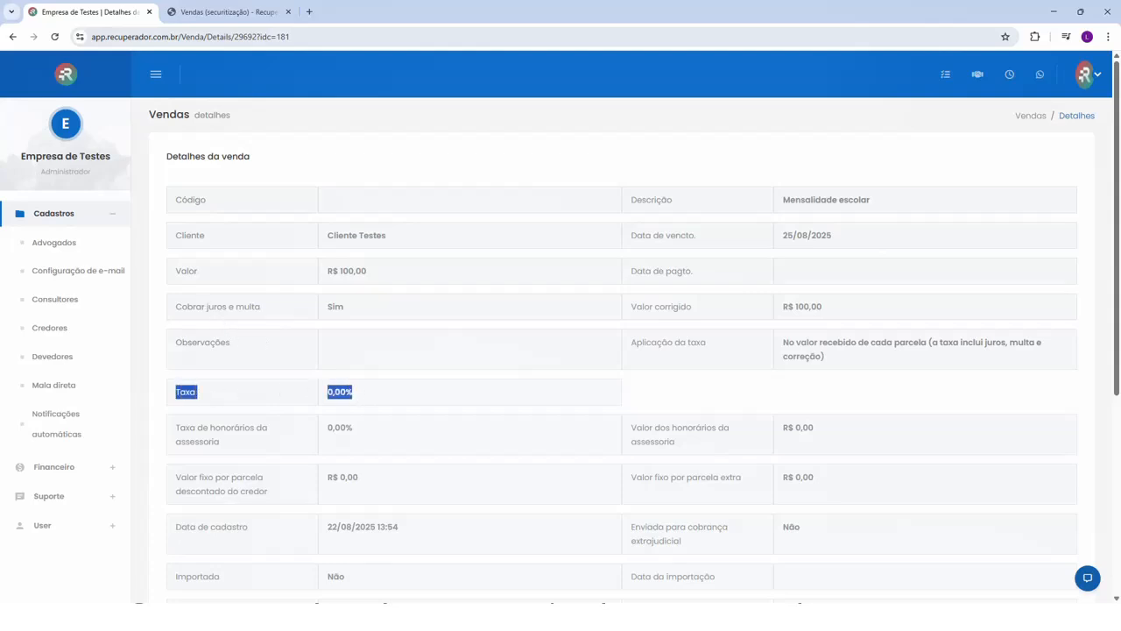
click(368, 395)
drag(178, 426, 370, 427)
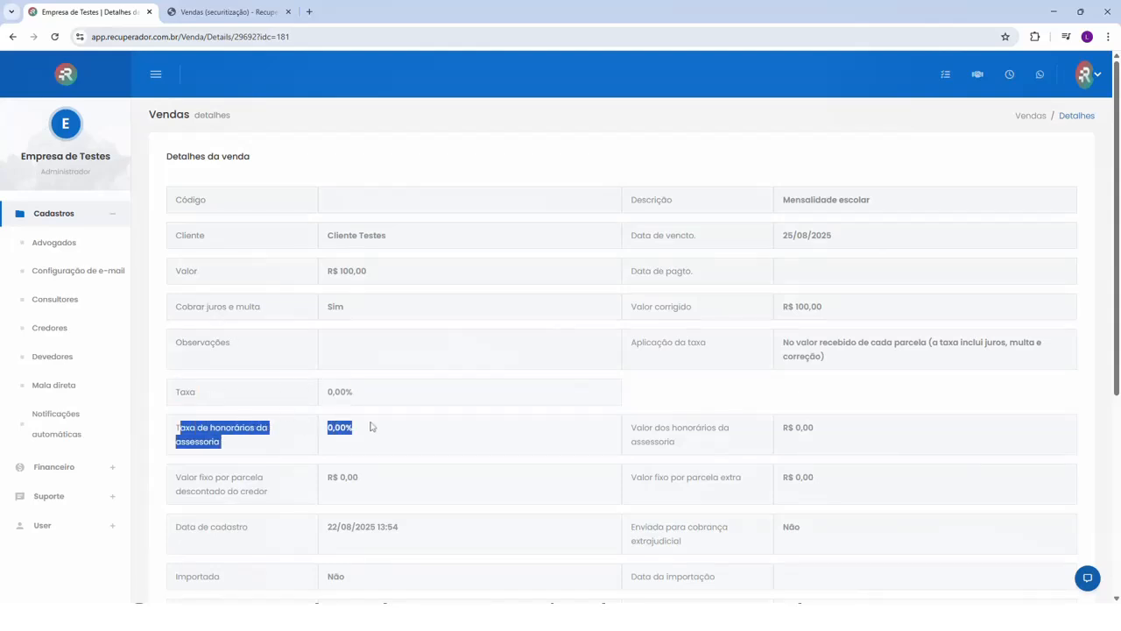
click(276, 429)
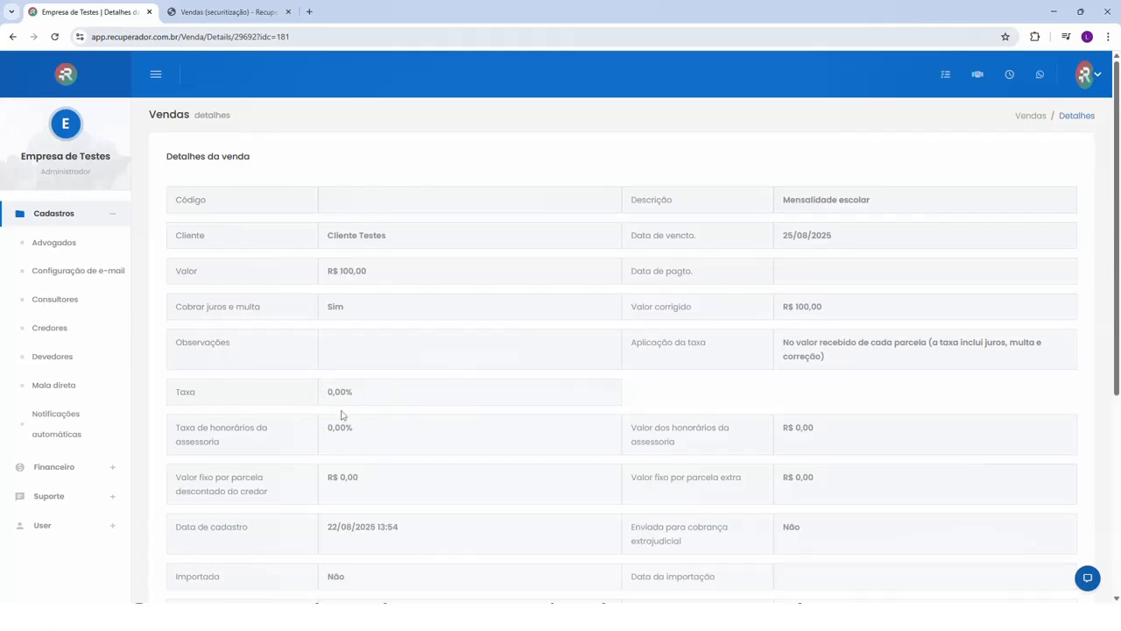
scroll(322, 399, down, 4)
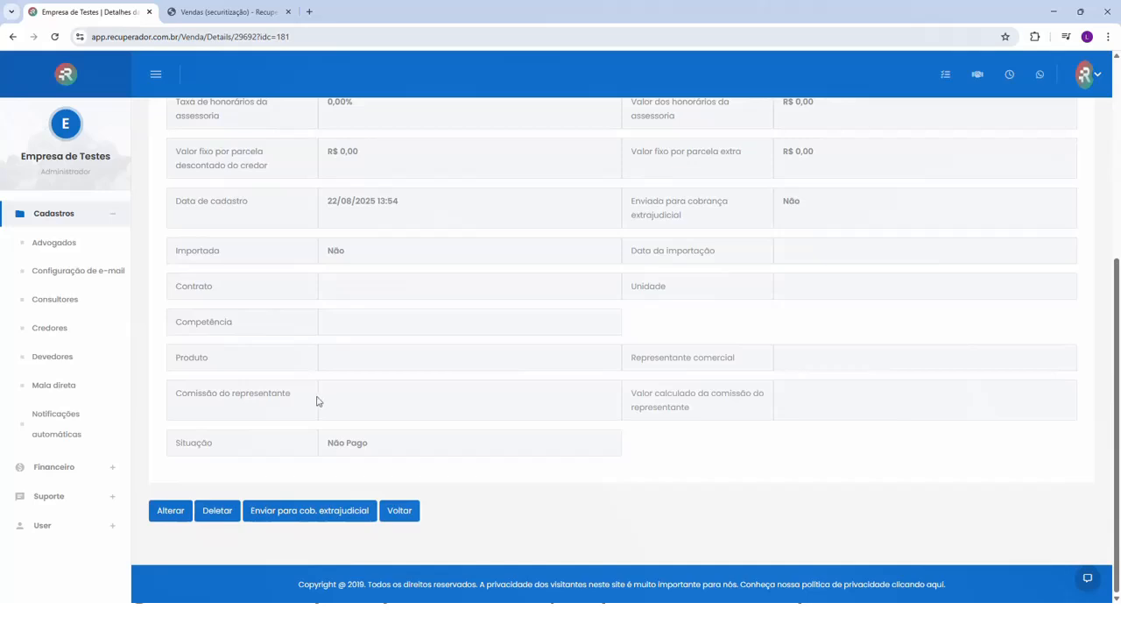
- Return to the debtor's sales and register a manual payment of 100,00 dated 22/08/2025 for the 25/08/2025 sale
click(407, 513)
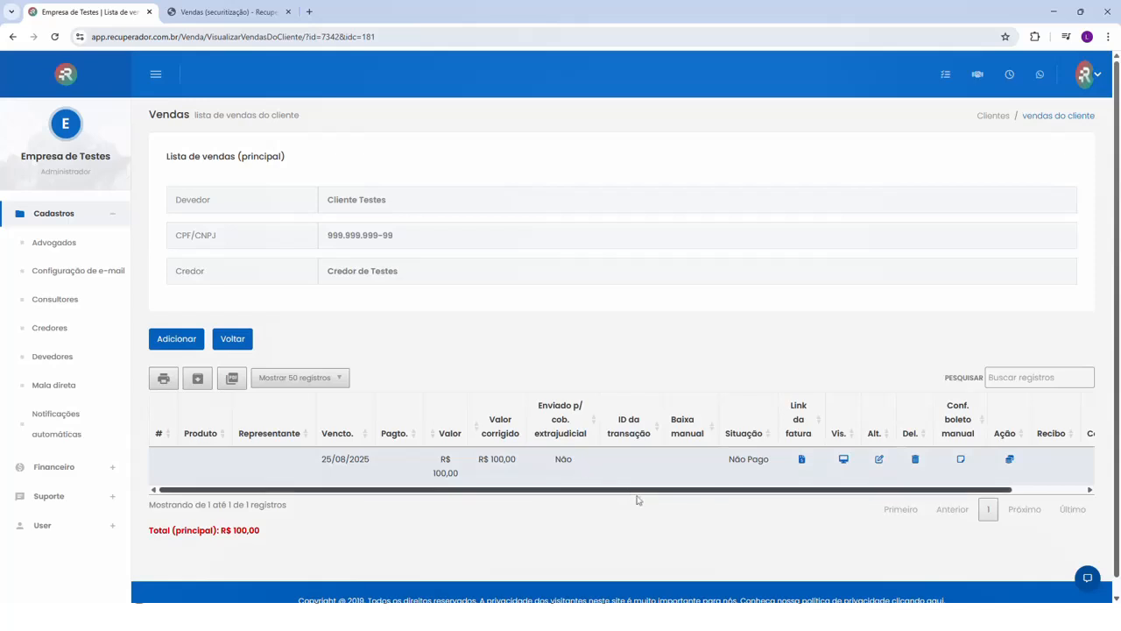
click(1010, 461)
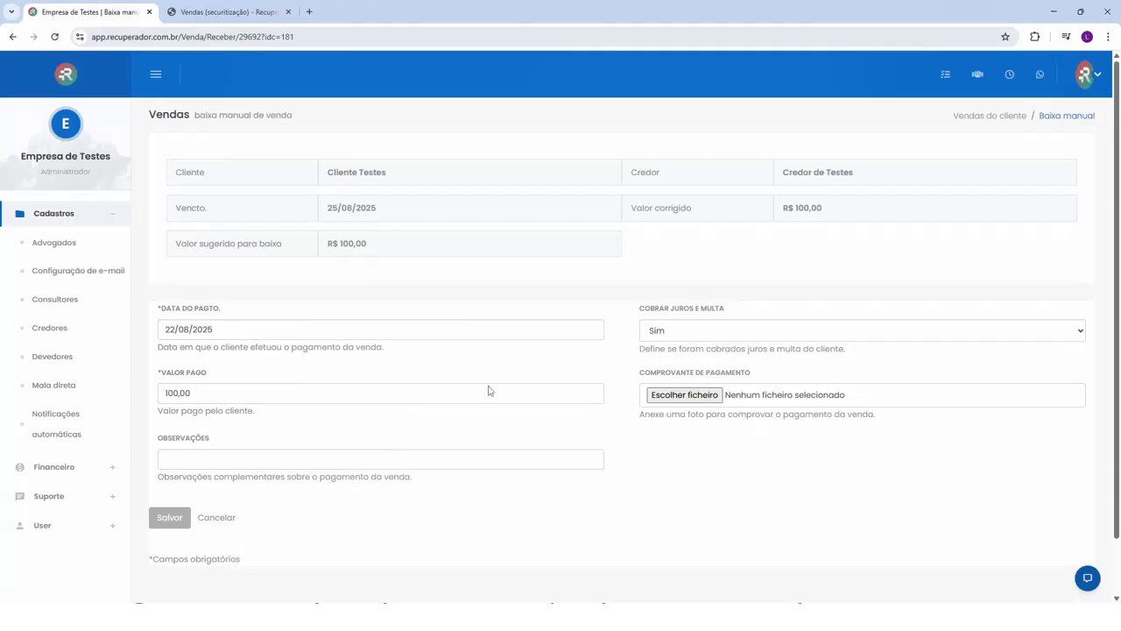
click(182, 519)
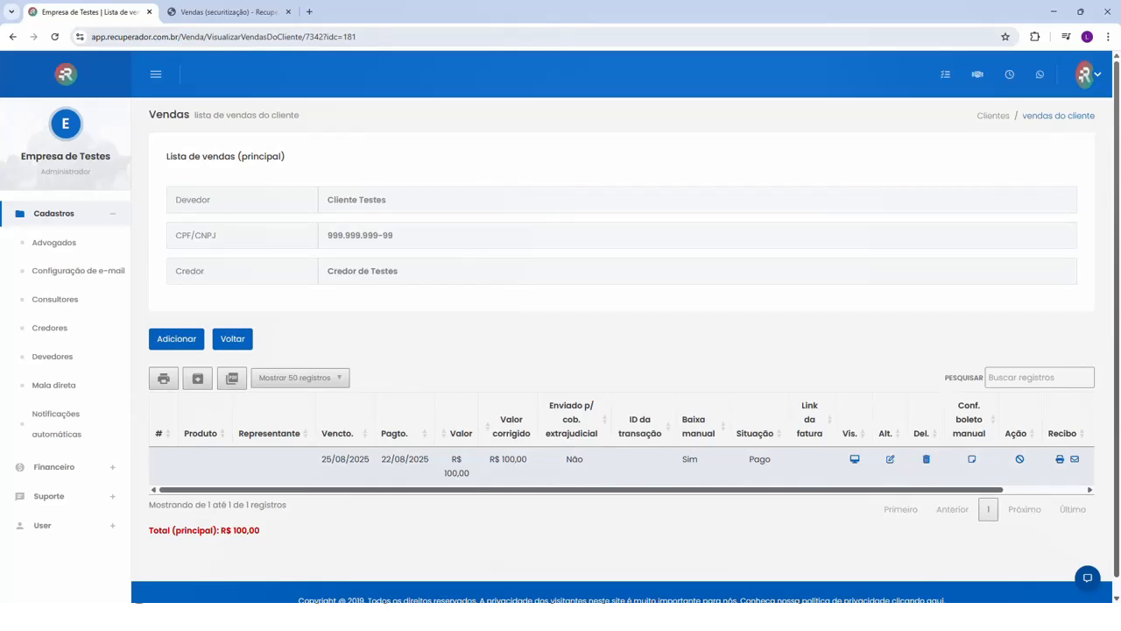
- Open the sales payments report from the financial report and review the payment's fees and totals
click(55, 467)
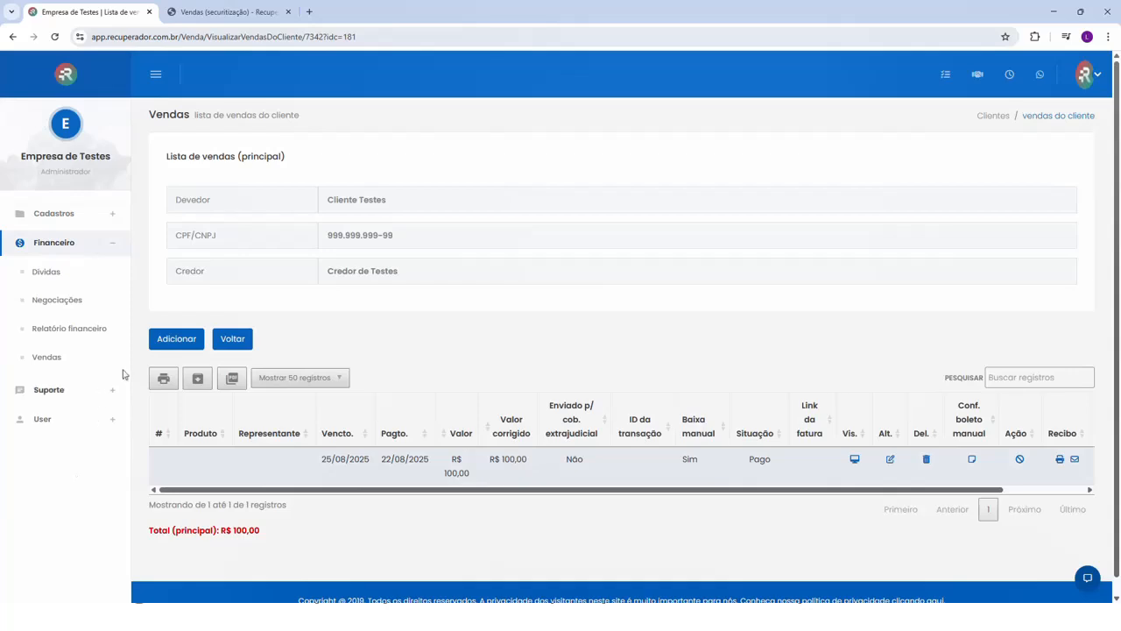
click(70, 328)
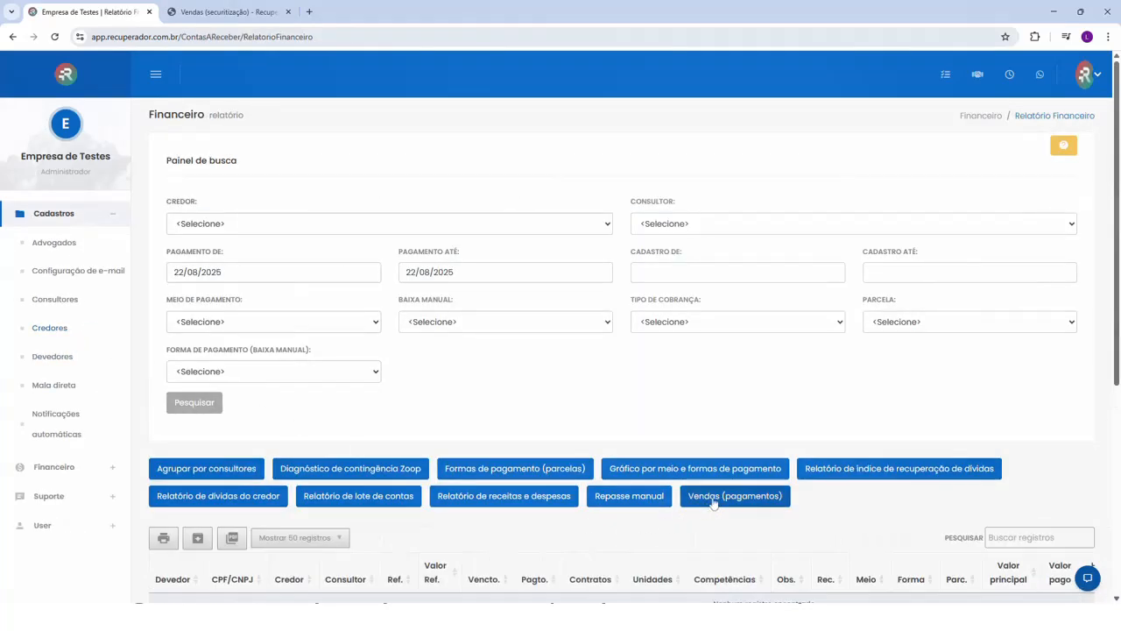
click(745, 498)
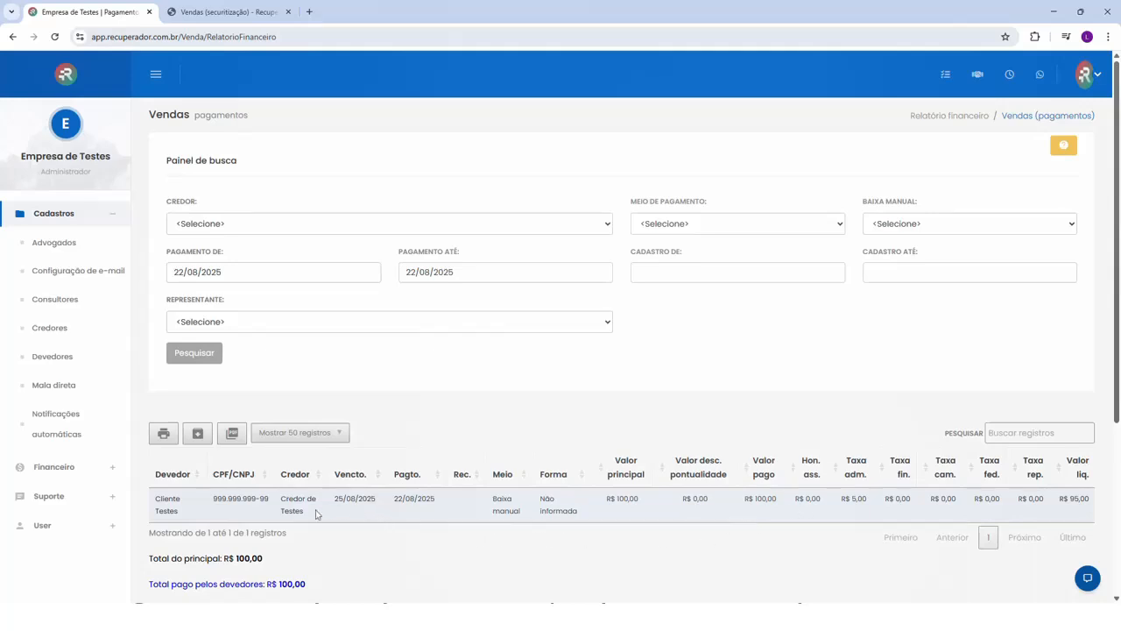
scroll(322, 506, down, 1)
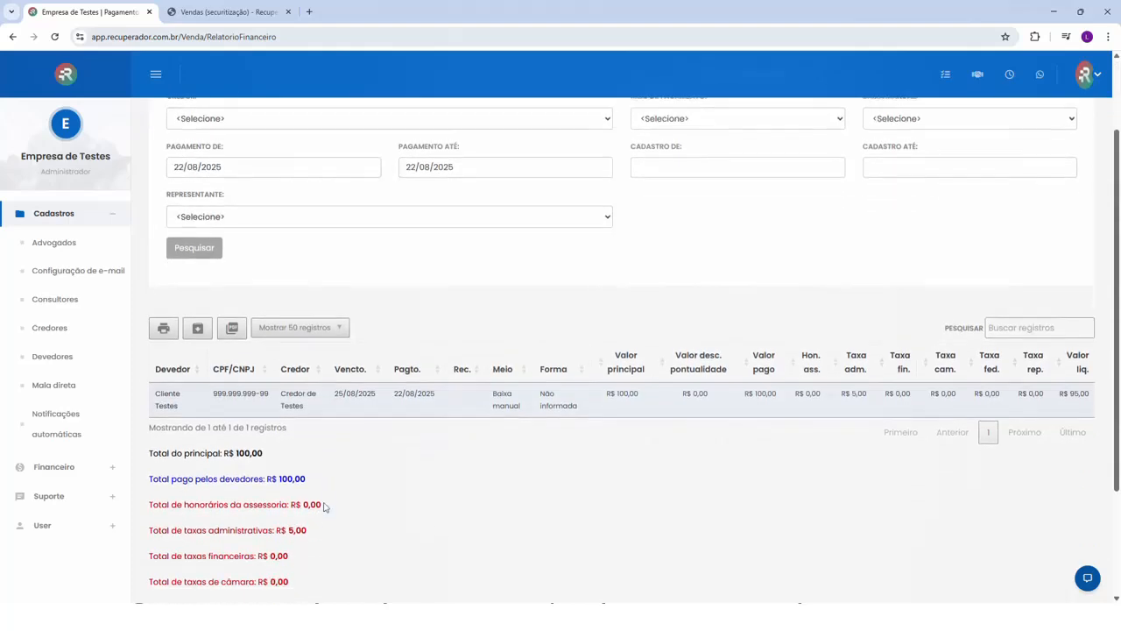
scroll(319, 507, up, 1)
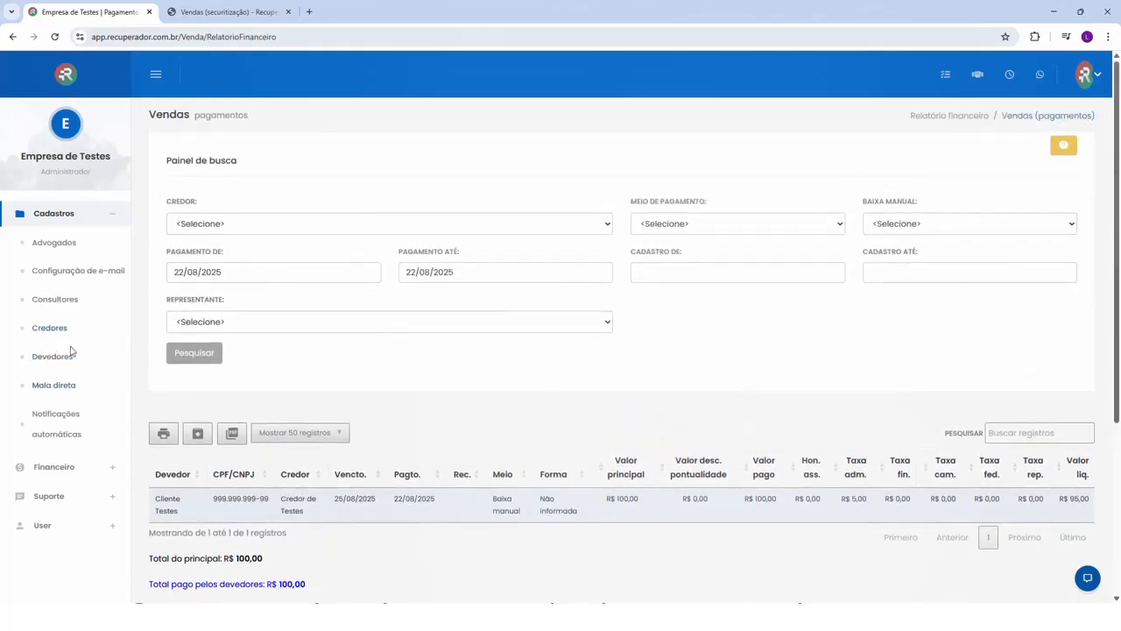
- Switch to the Vendas (securitização) documentation page and review its sections from initial configuration through manual registration to the sales importer
key(ctrl+Tab)
scroll(579, 318, down, 3)
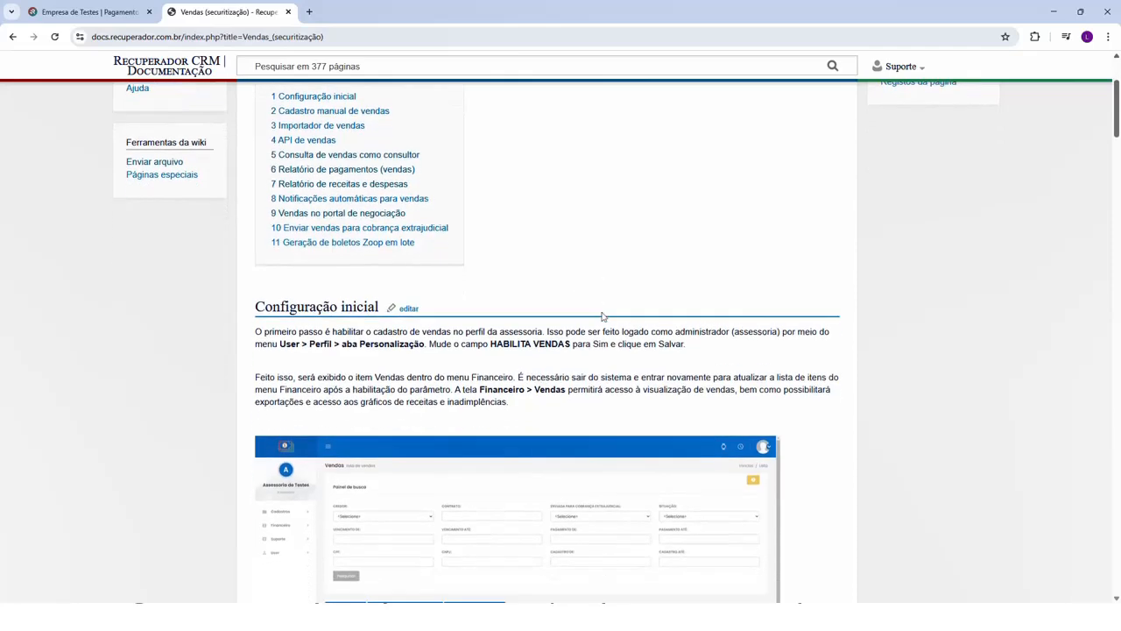
scroll(576, 316, down, 6)
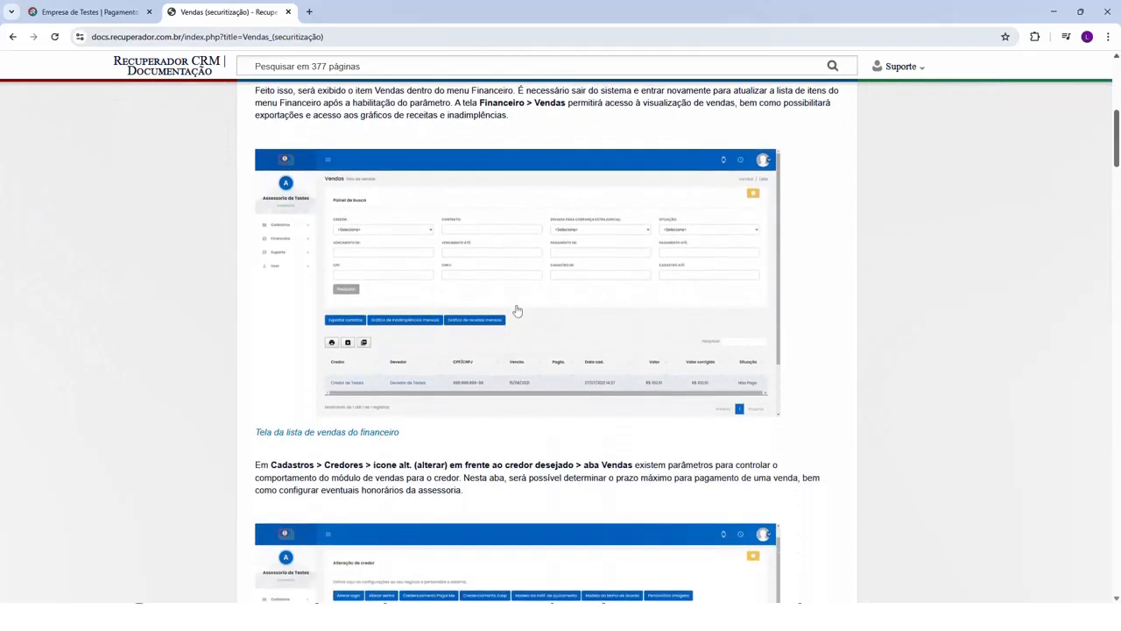
scroll(520, 314, down, 3)
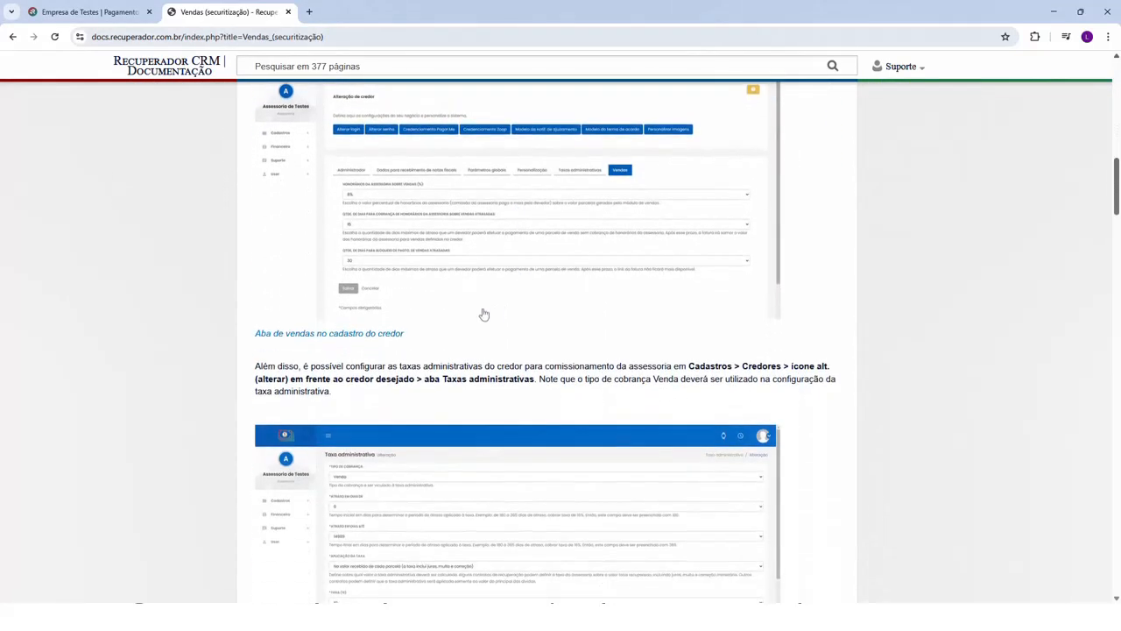
scroll(493, 257, down, 3)
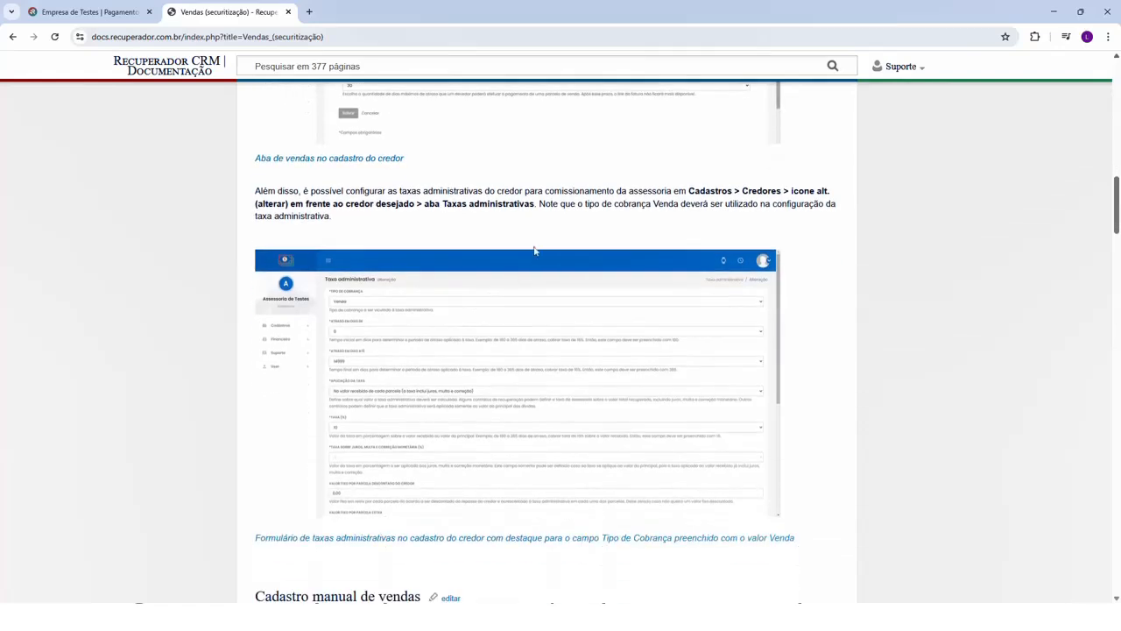
scroll(492, 257, down, 2)
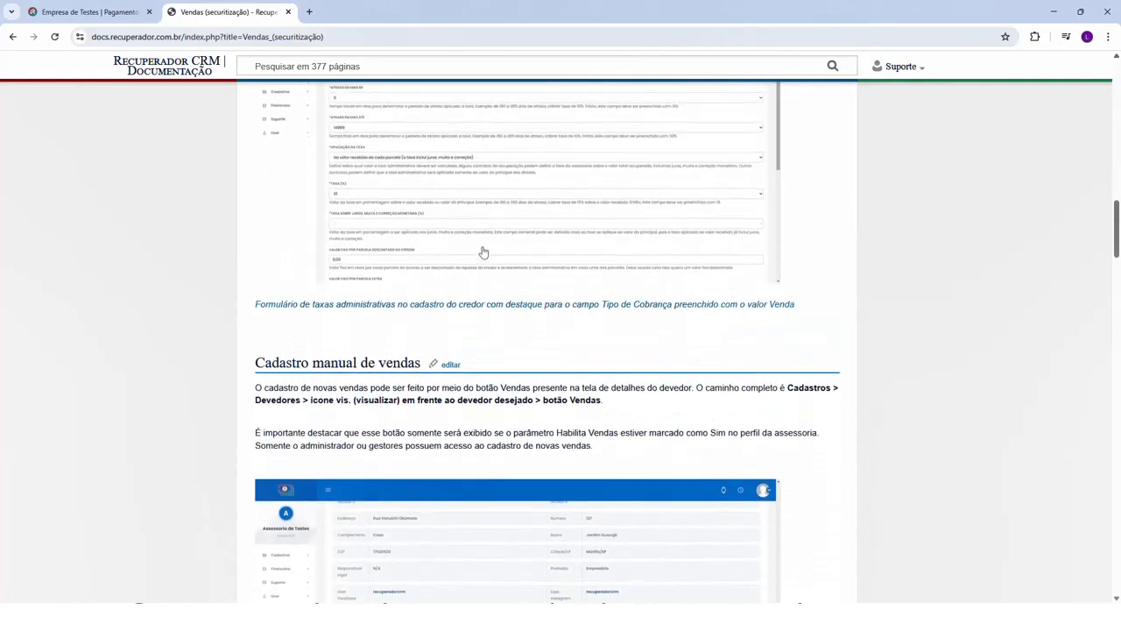
scroll(340, 273, down, 10)
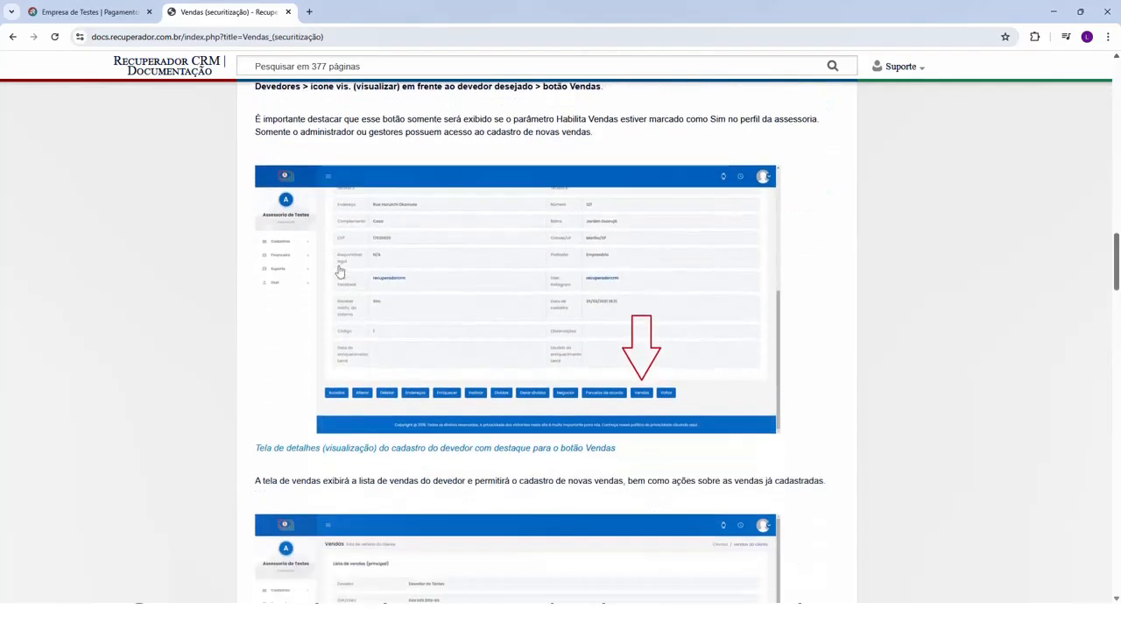
scroll(340, 273, down, 5)
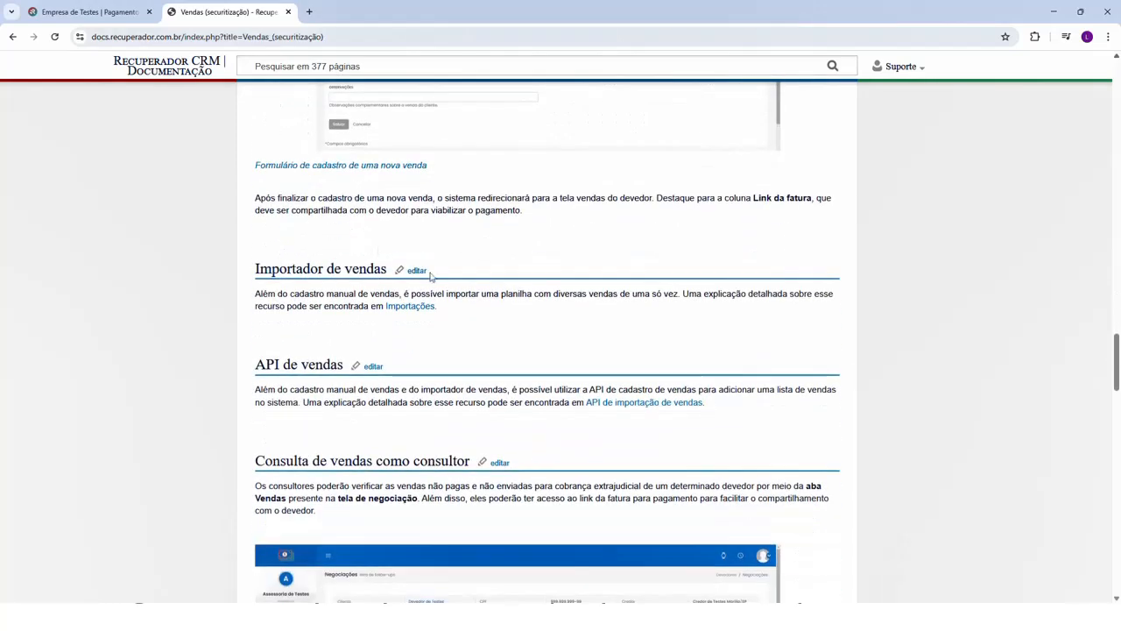
key(Home)
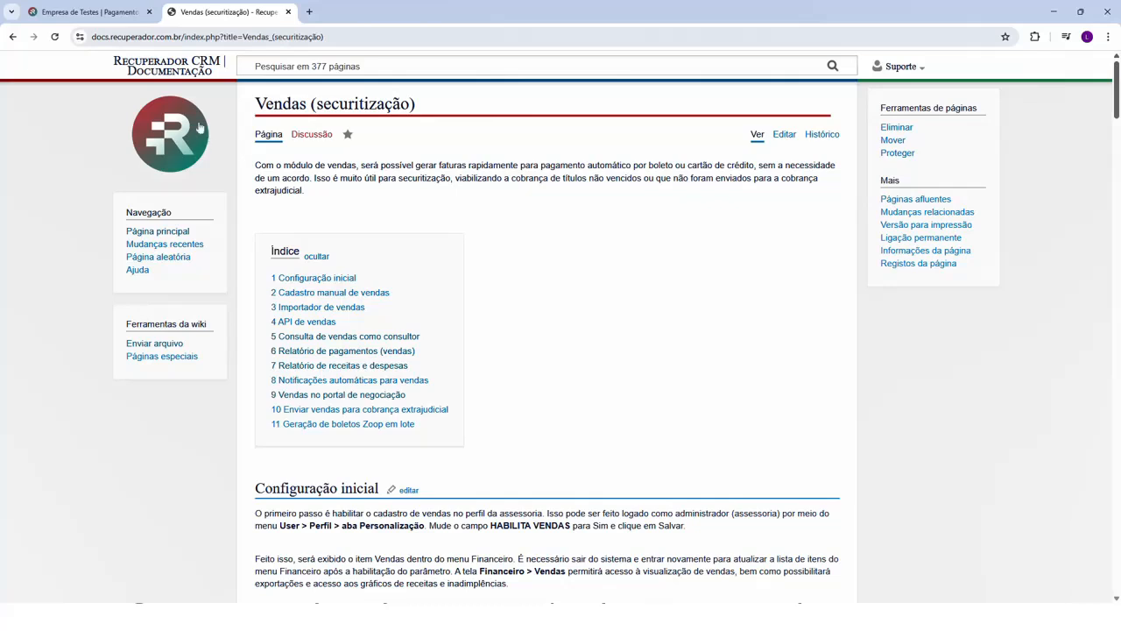
- Return to Recuperador CRM, view the test creditor's details and open its sales import form
click(100, 11)
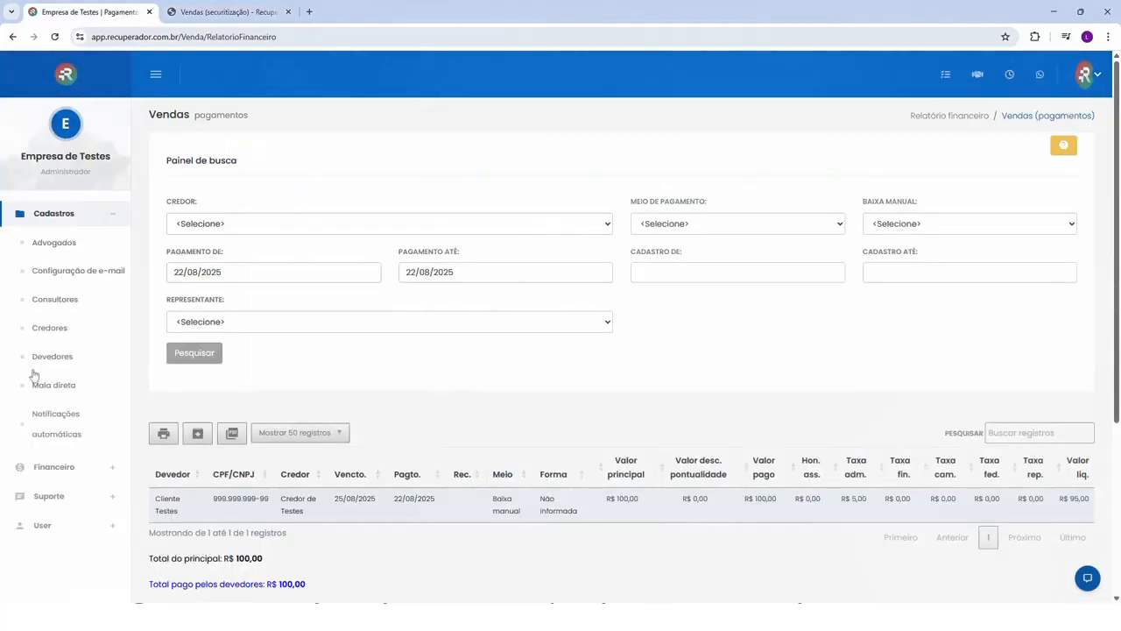
click(49, 328)
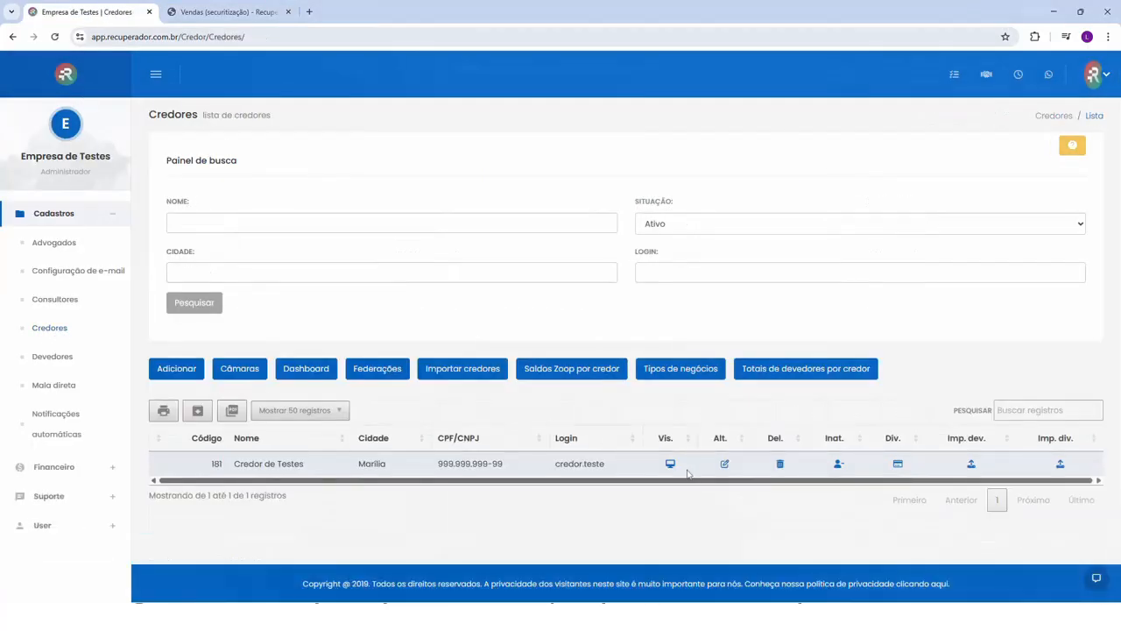
click(670, 464)
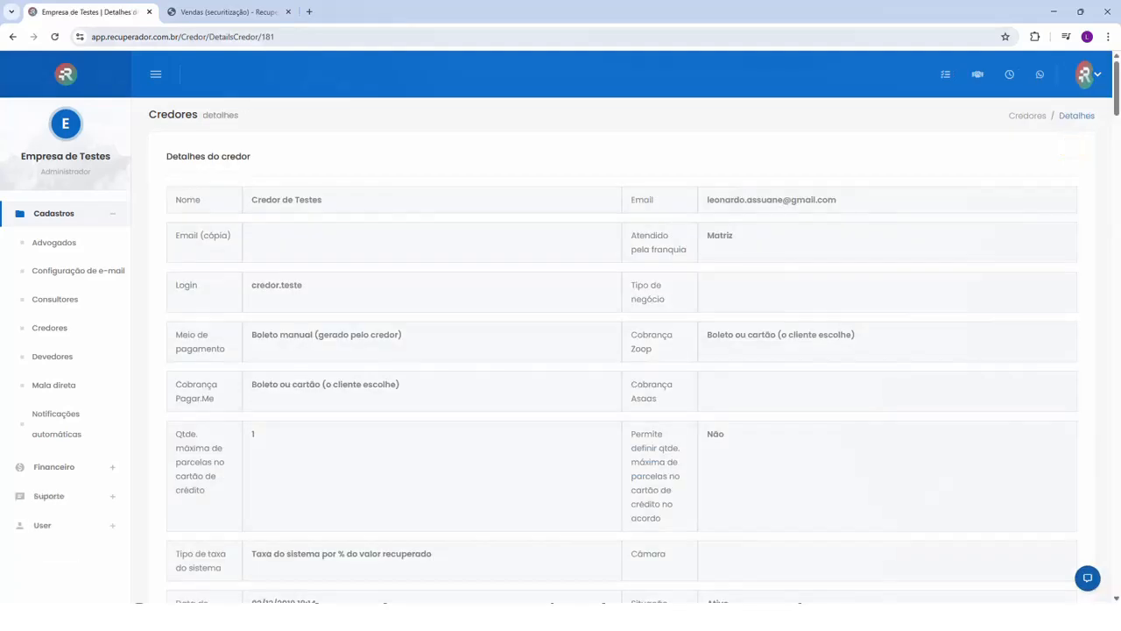
scroll(666, 470, down, 15)
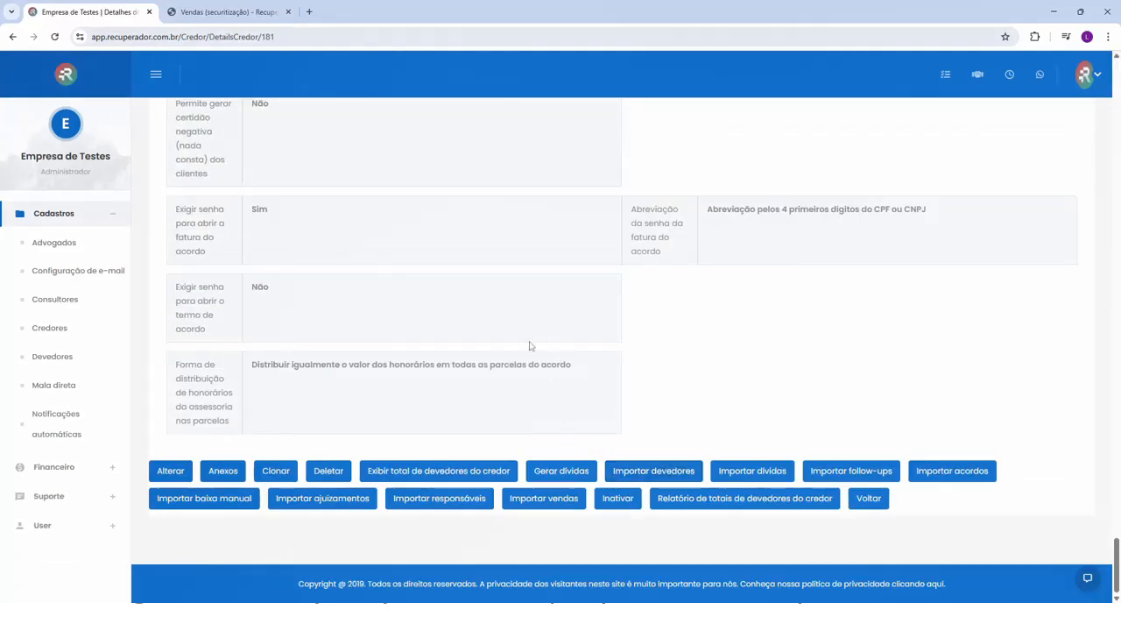
click(543, 499)
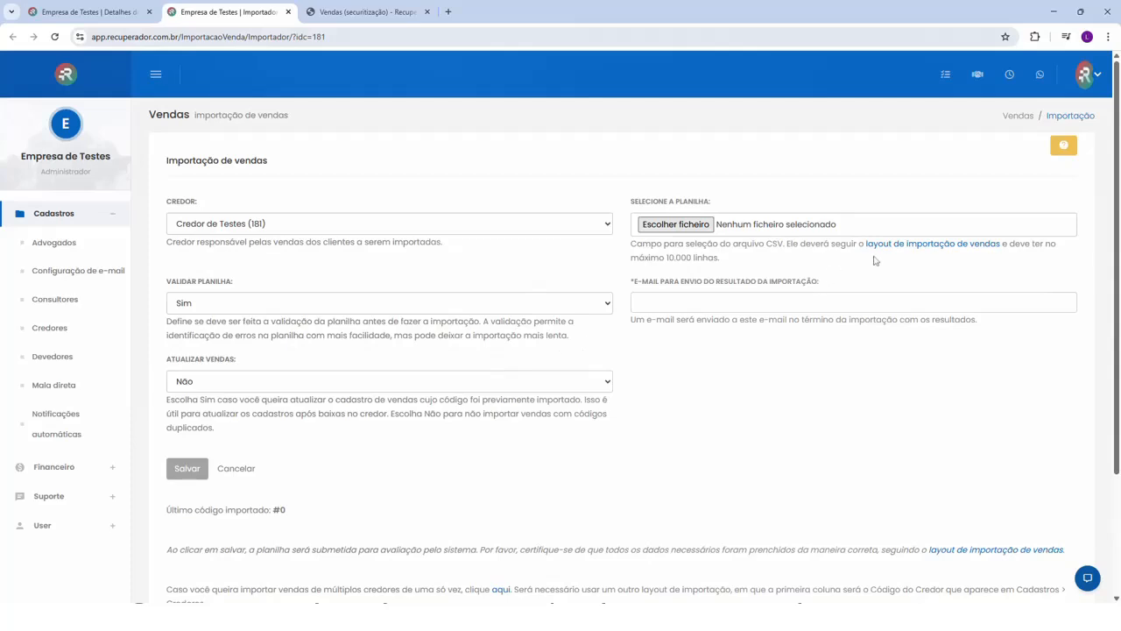
- Examine the sales import layout reference and read the import help on the required spreadsheet fields, then close the help
drag(859, 244, 1021, 253)
click(1005, 255)
click(1064, 148)
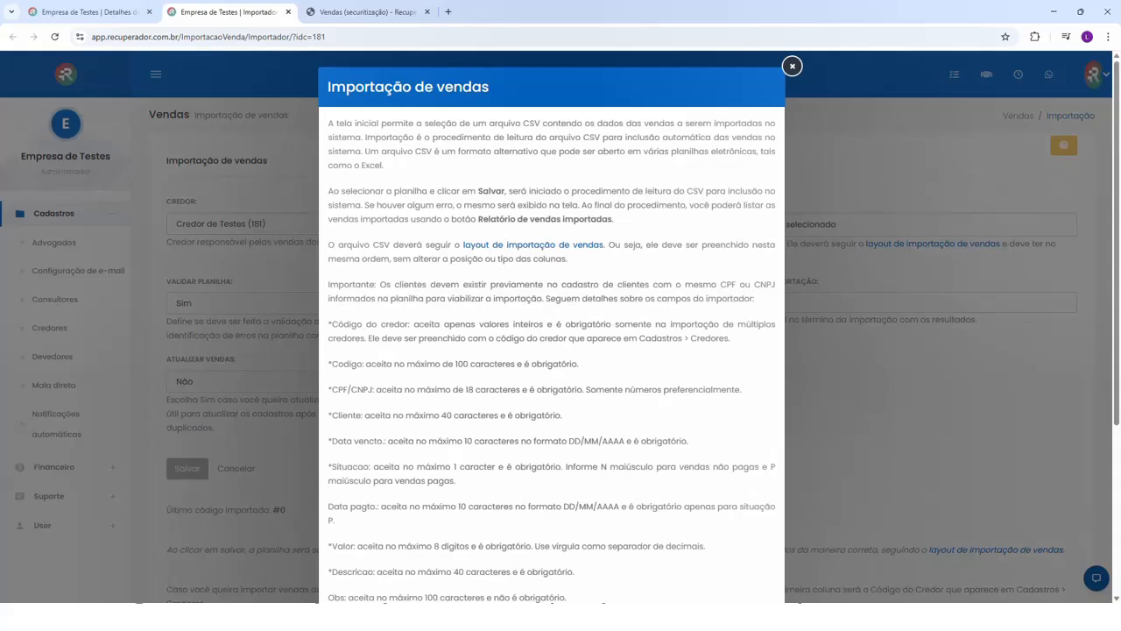
drag(341, 339, 364, 325)
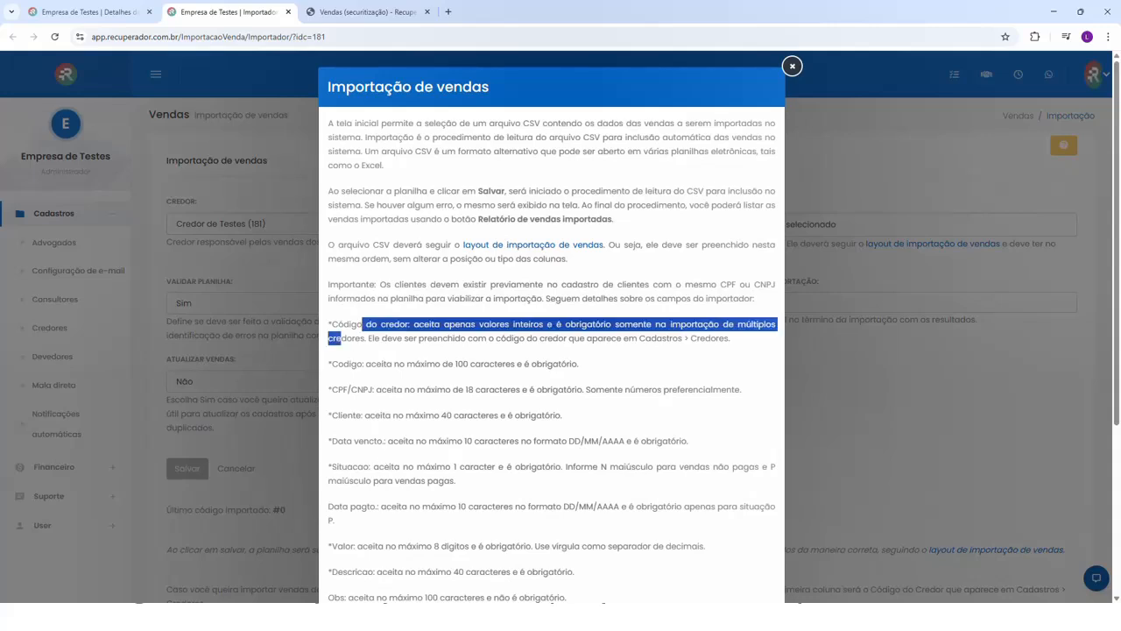
drag(350, 364, 571, 364)
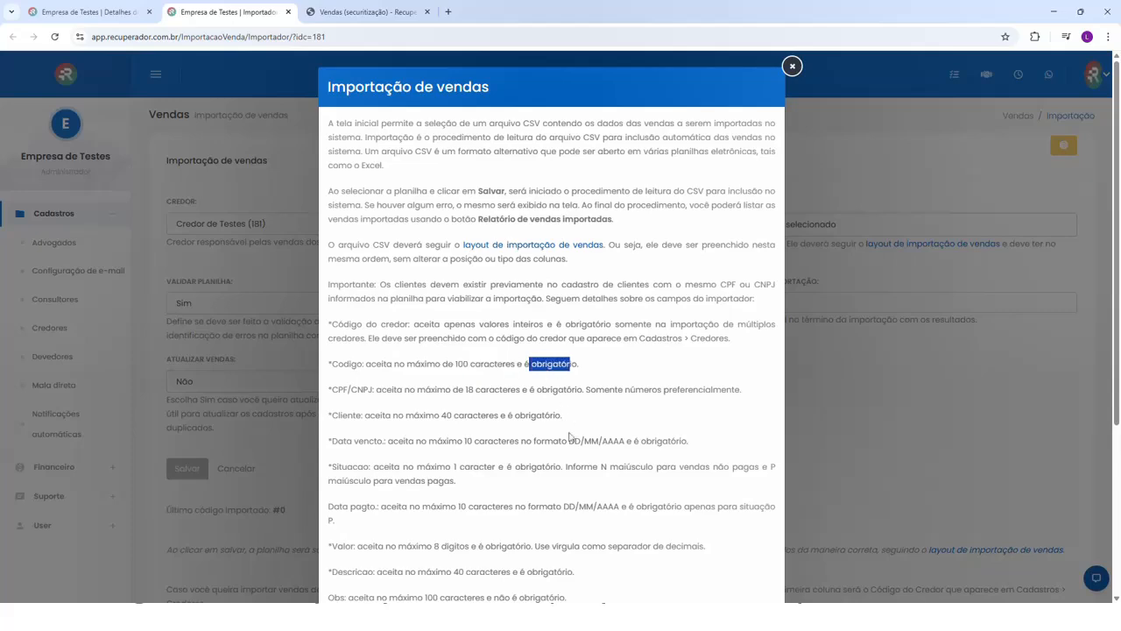
drag(568, 440, 635, 441)
click(543, 440)
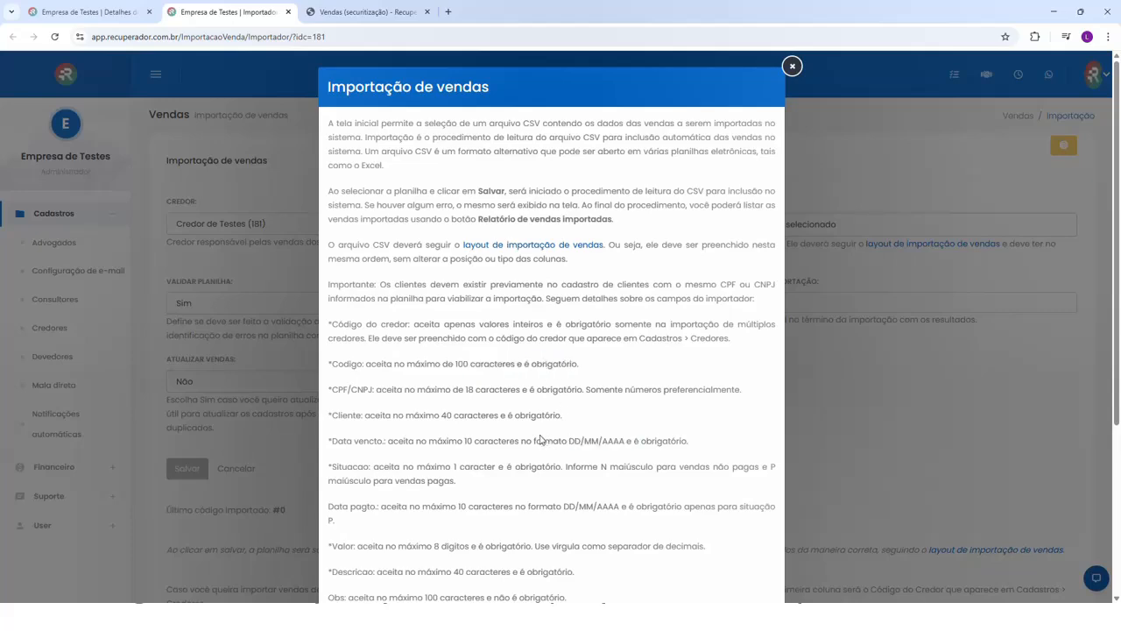
click(792, 66)
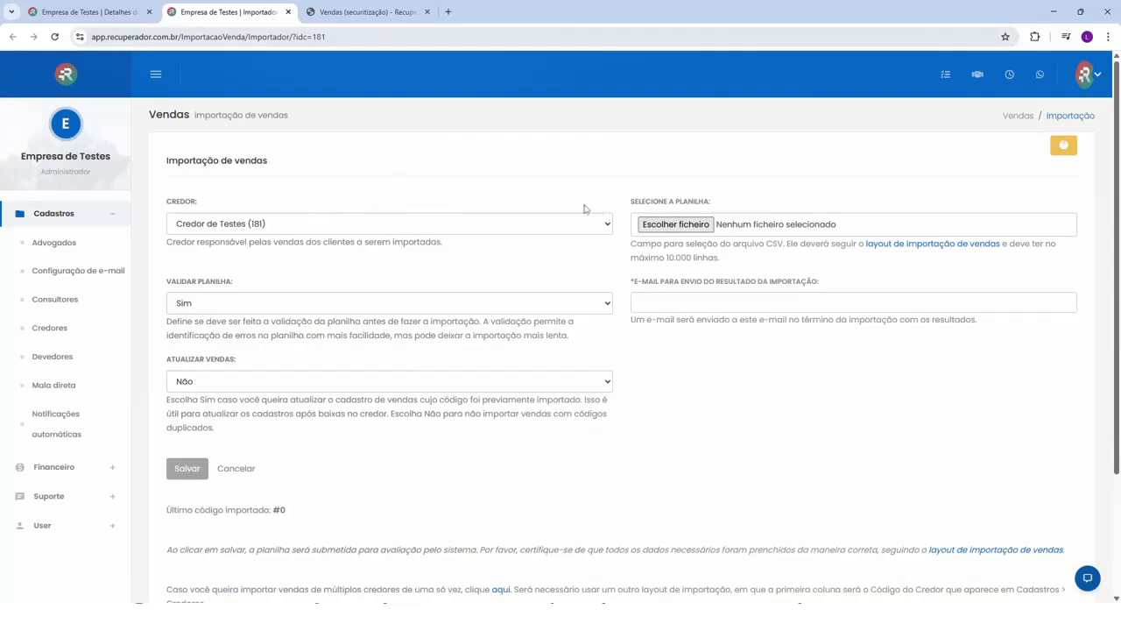
- Open the creditor's debtor import form, read its help on the spreadsheet fields, and close the help and both extra browser tabs
click(53, 332)
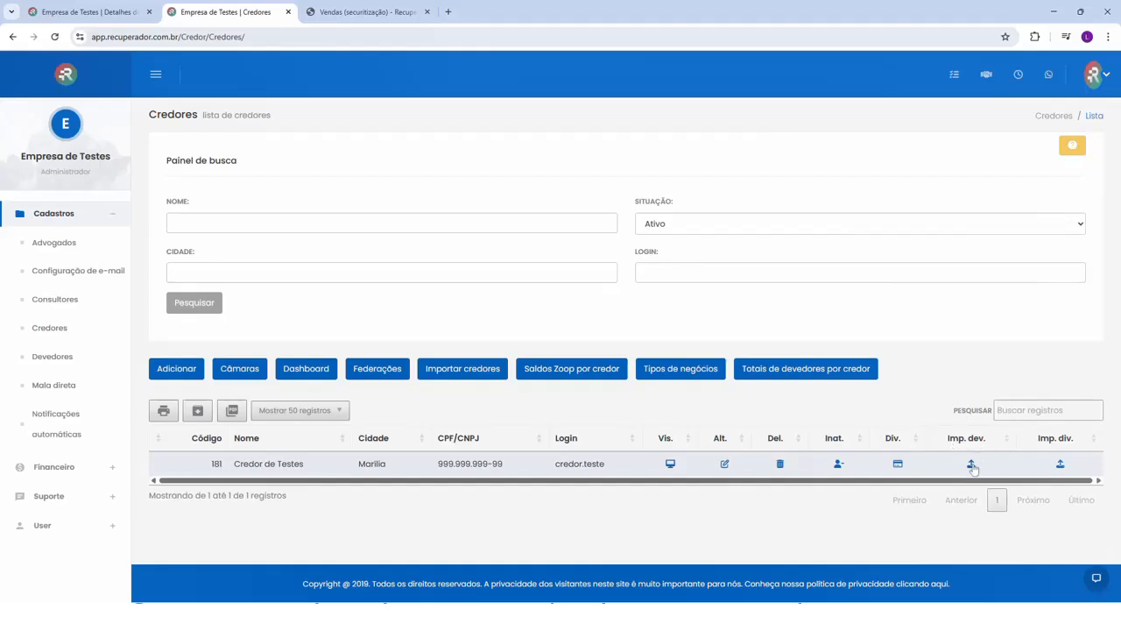
click(971, 463)
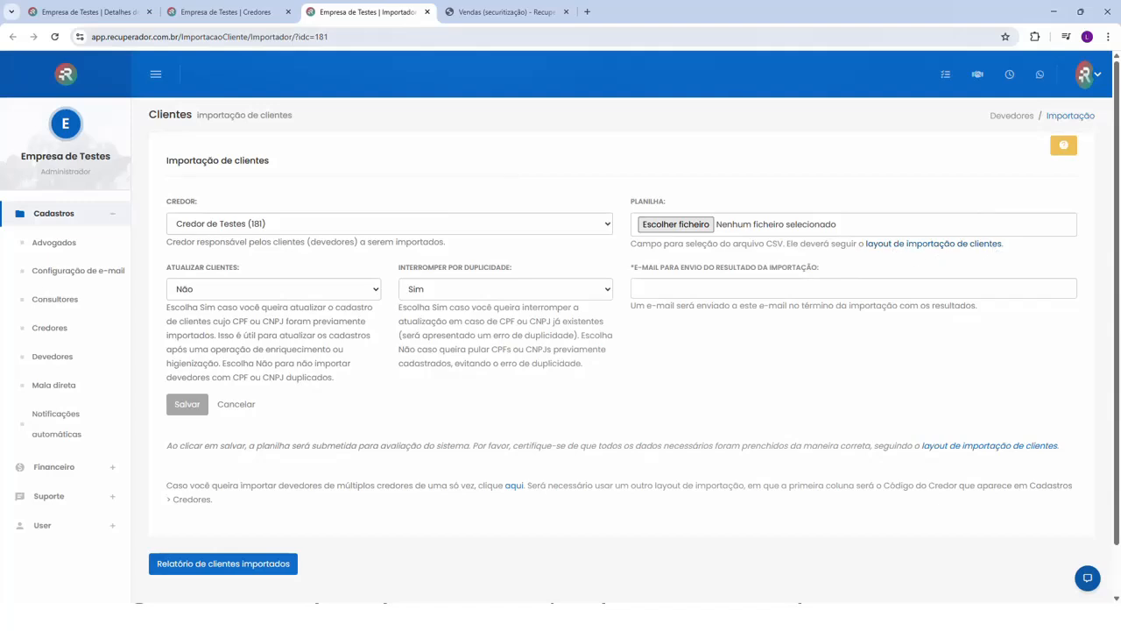
click(1065, 146)
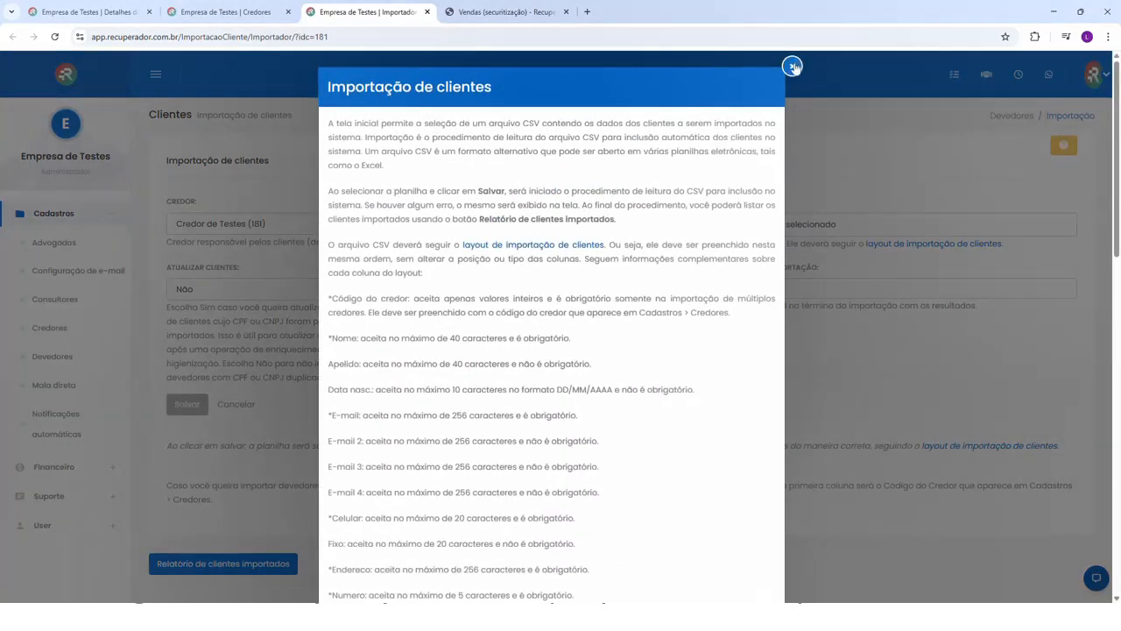
click(793, 67)
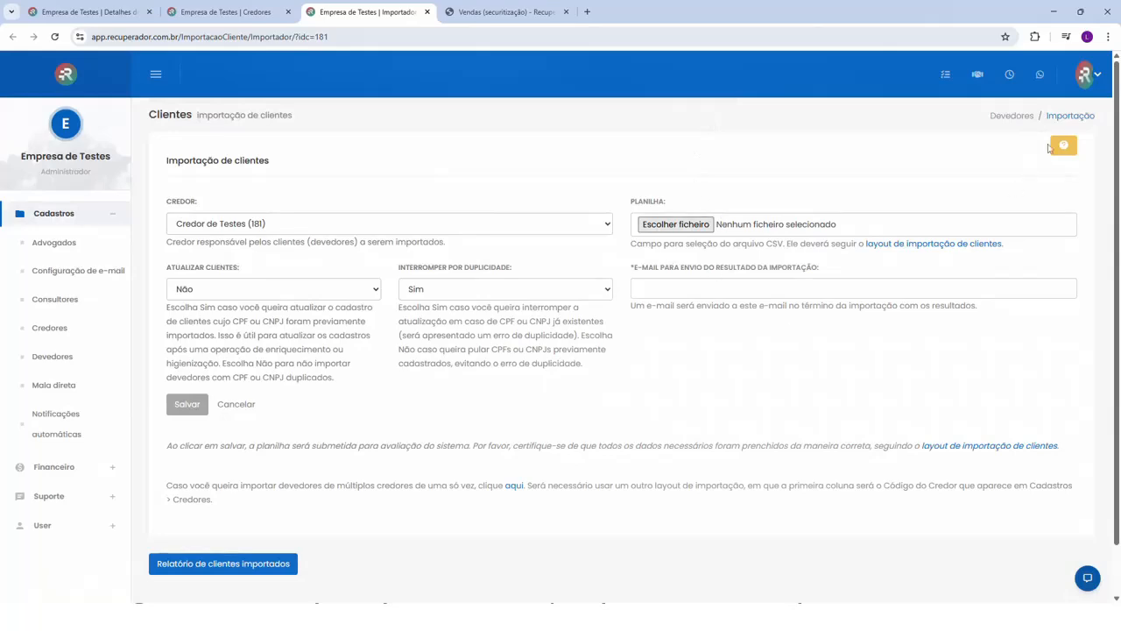
click(1063, 146)
scroll(659, 326, down, 10)
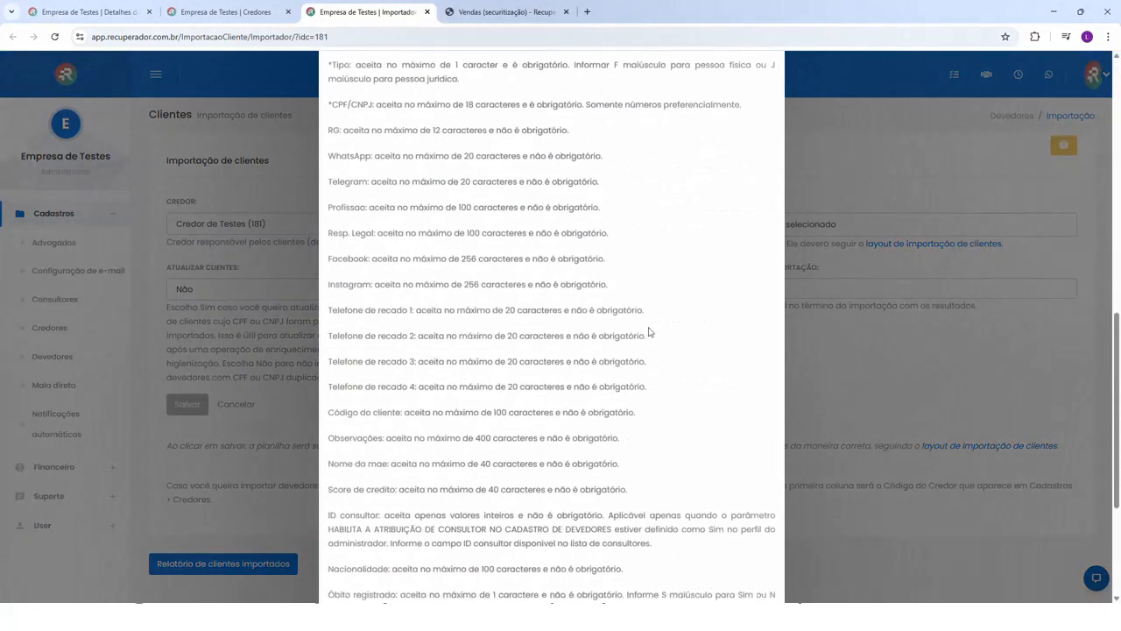
scroll(649, 332, down, 3)
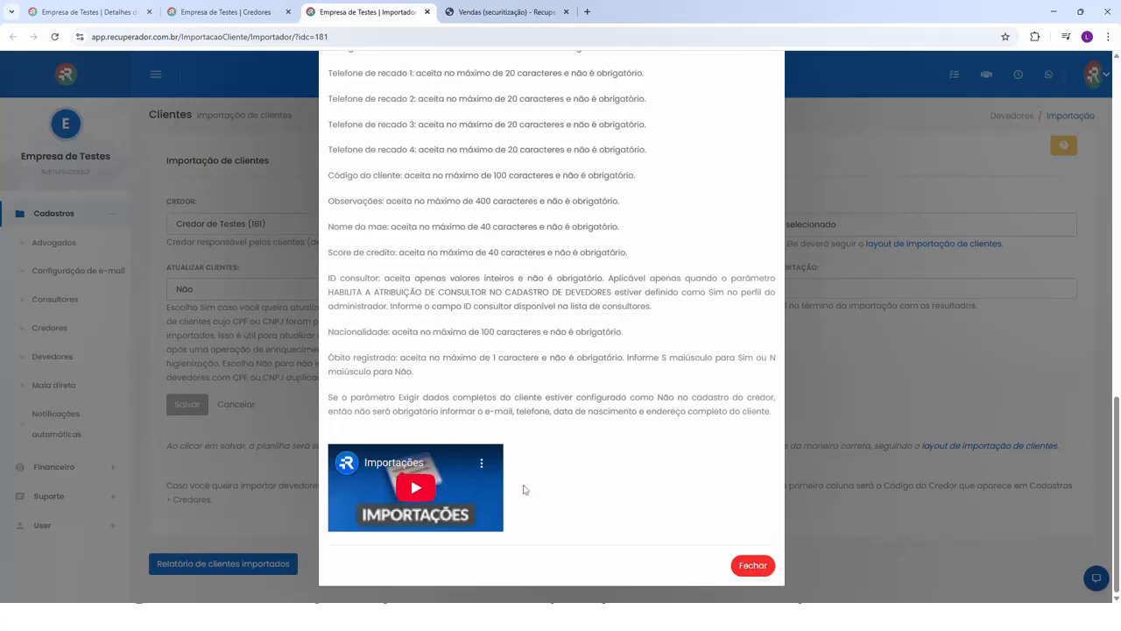
click(753, 565)
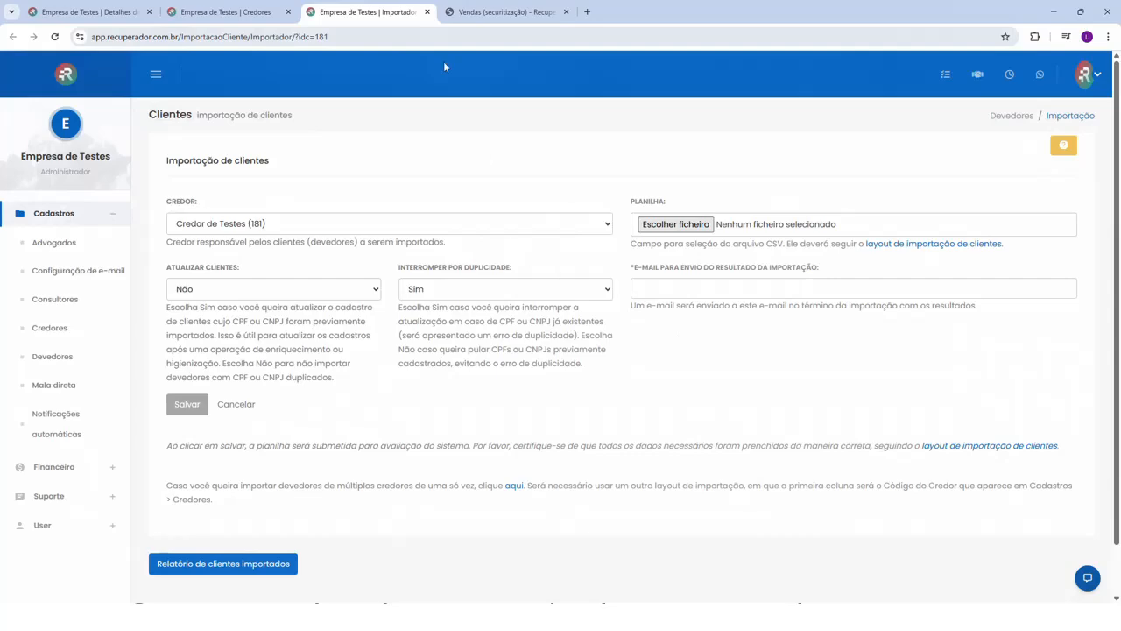
click(428, 11)
click(288, 12)
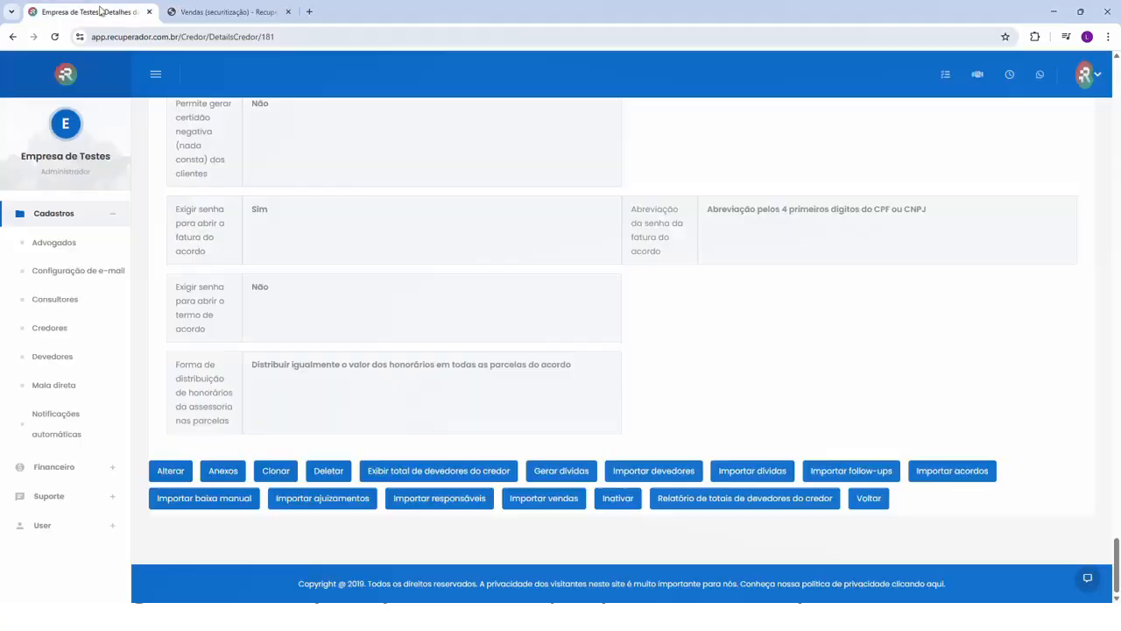
- Search the debtors by CPF from the CRM, open the matching debtor's negotiations and show the Vendas list there
click(88, 14)
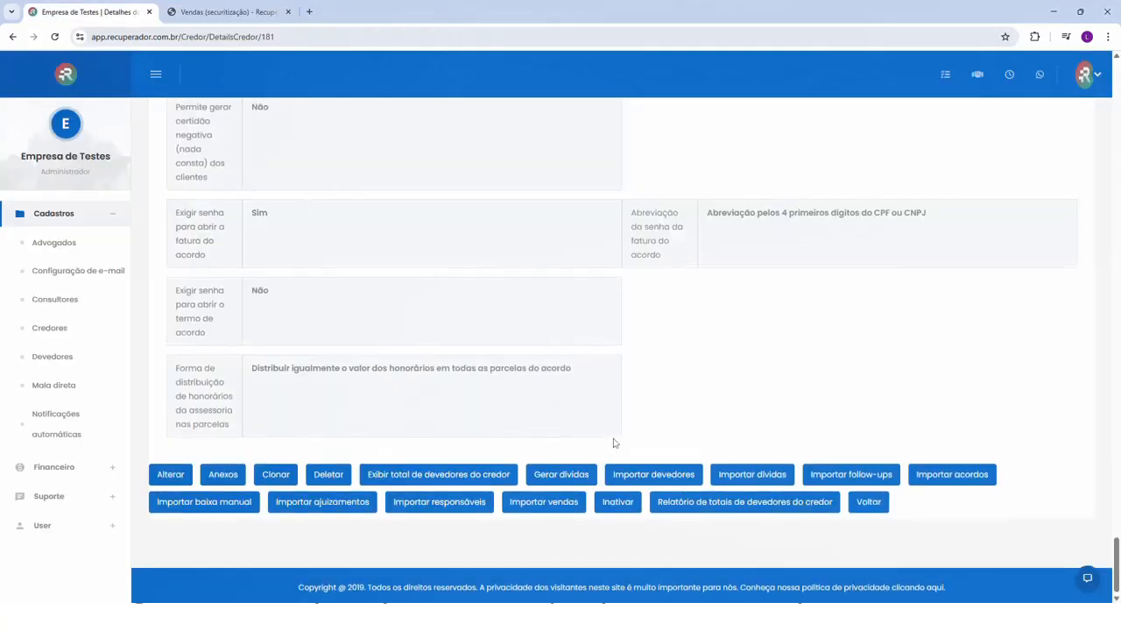
scroll(612, 439, up, 10)
scroll(612, 439, up, 3)
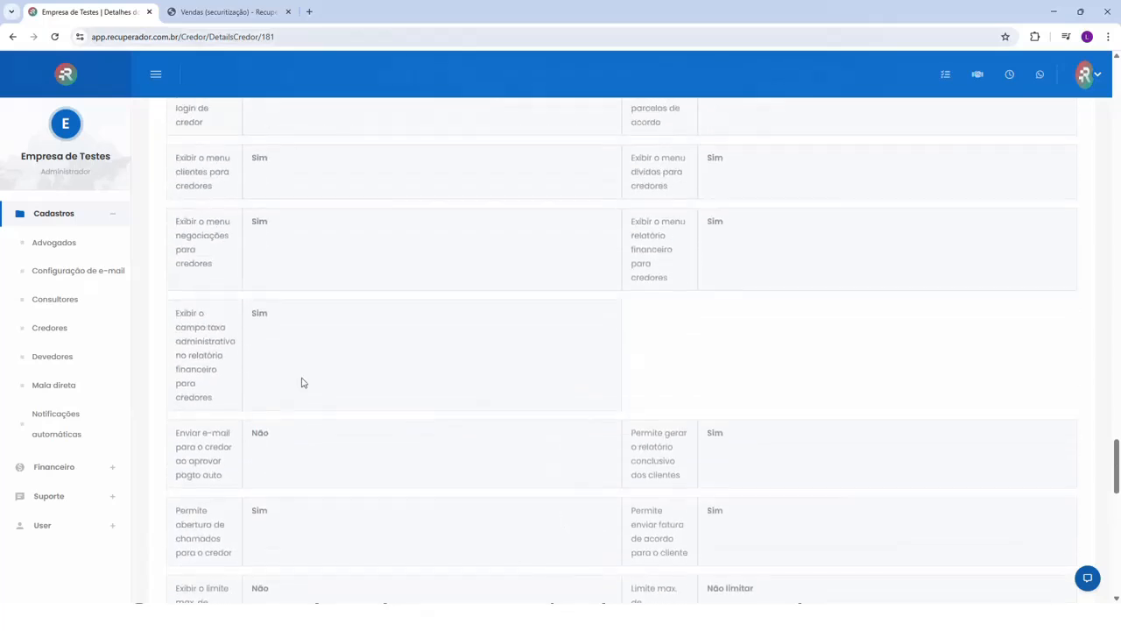
click(53, 356)
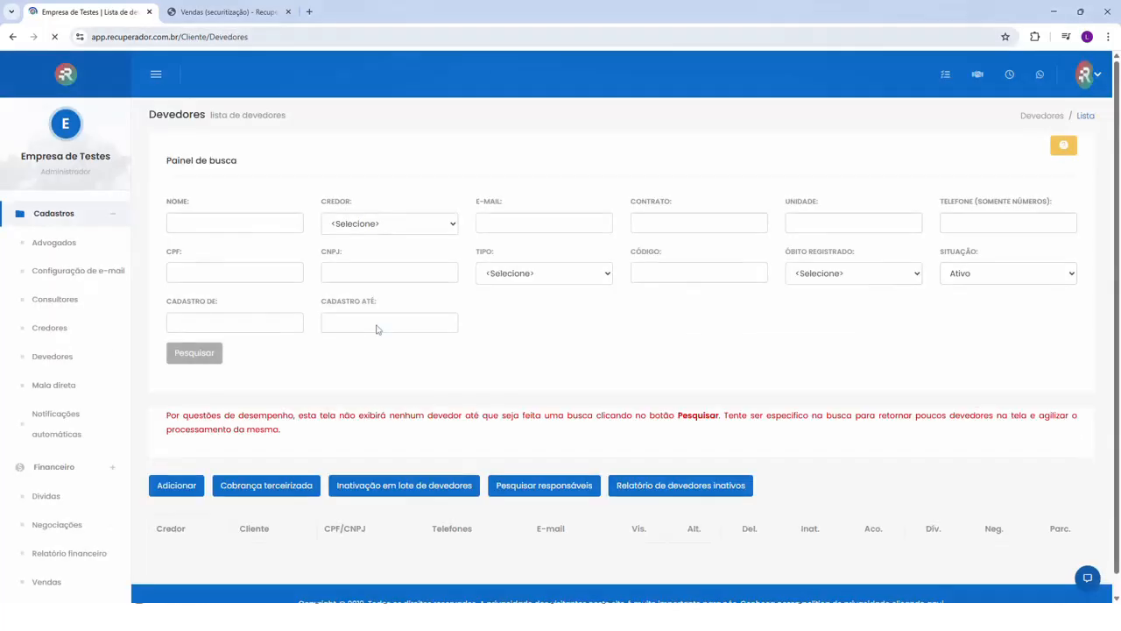
click(219, 273)
text(999.999.999-99)
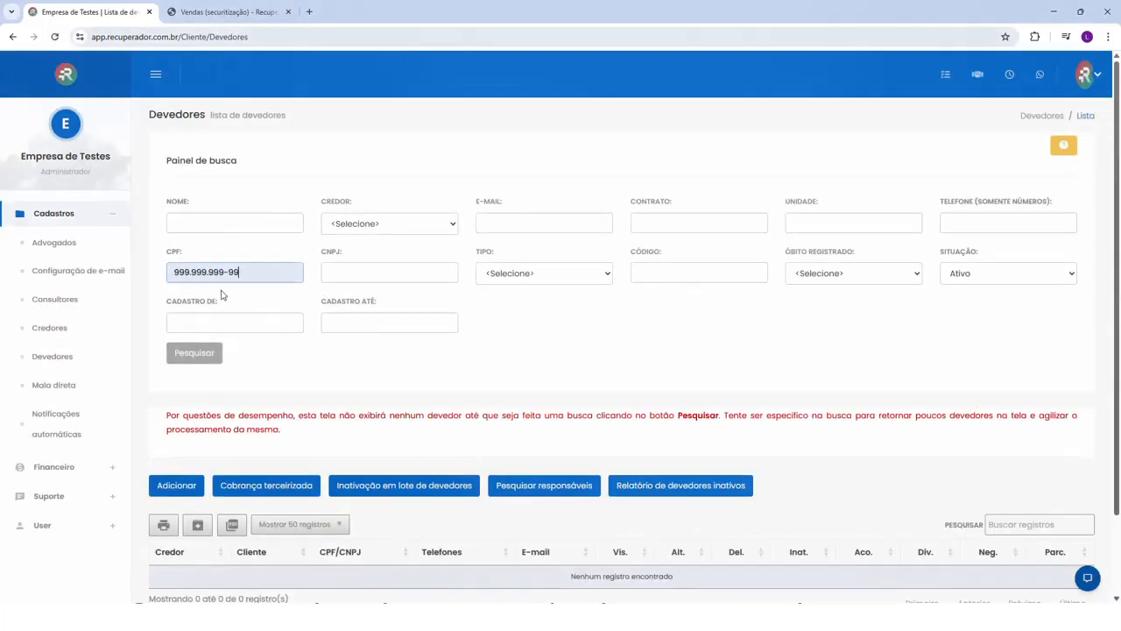
click(209, 354)
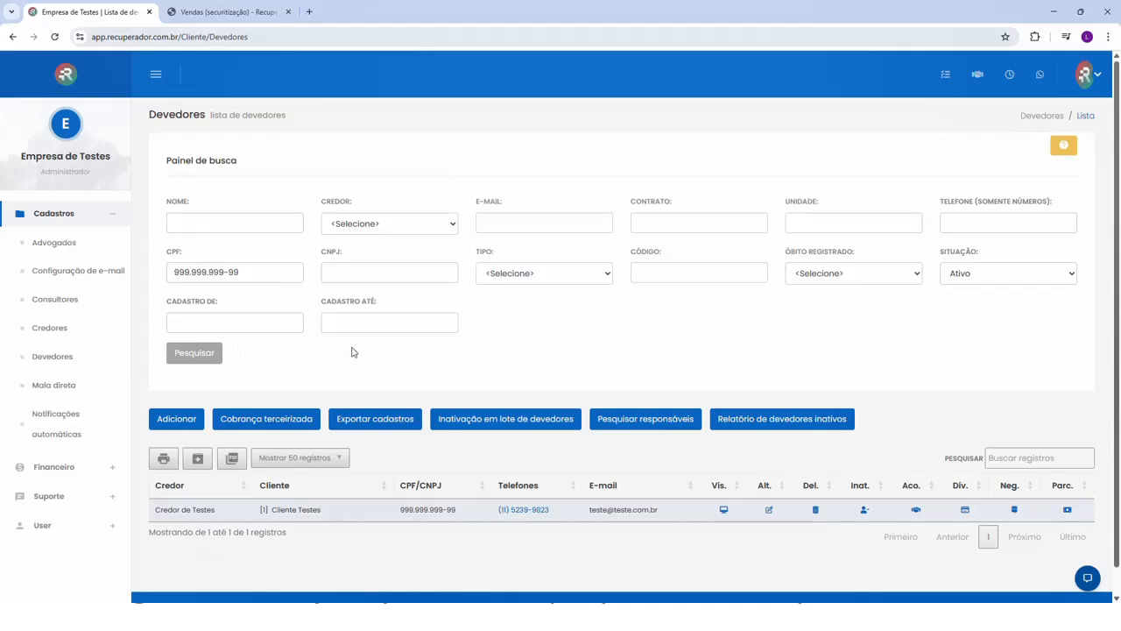
click(1015, 511)
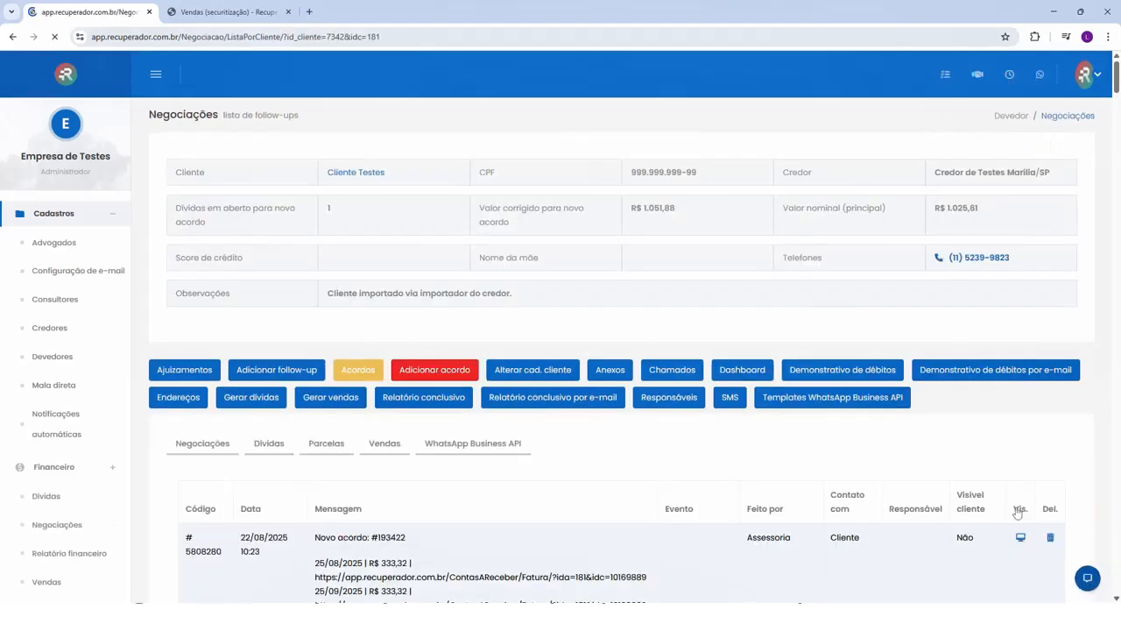
click(394, 453)
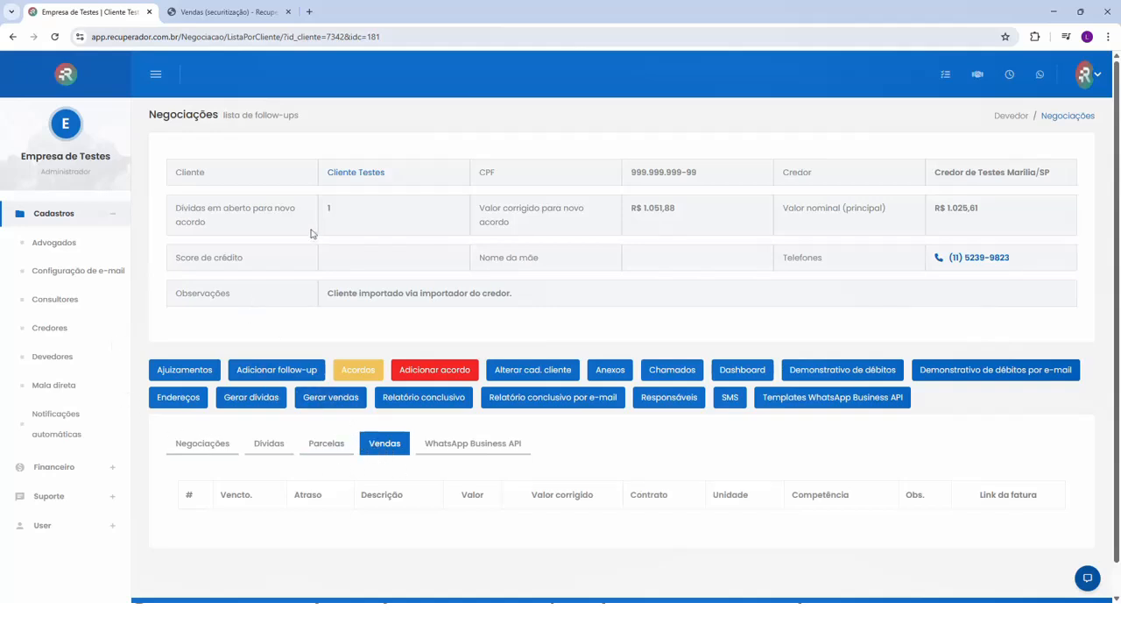
- Go back to the debtors list and search again by the same debtor's CPF
click(64, 356)
click(170, 272)
text(999.999.999-99)
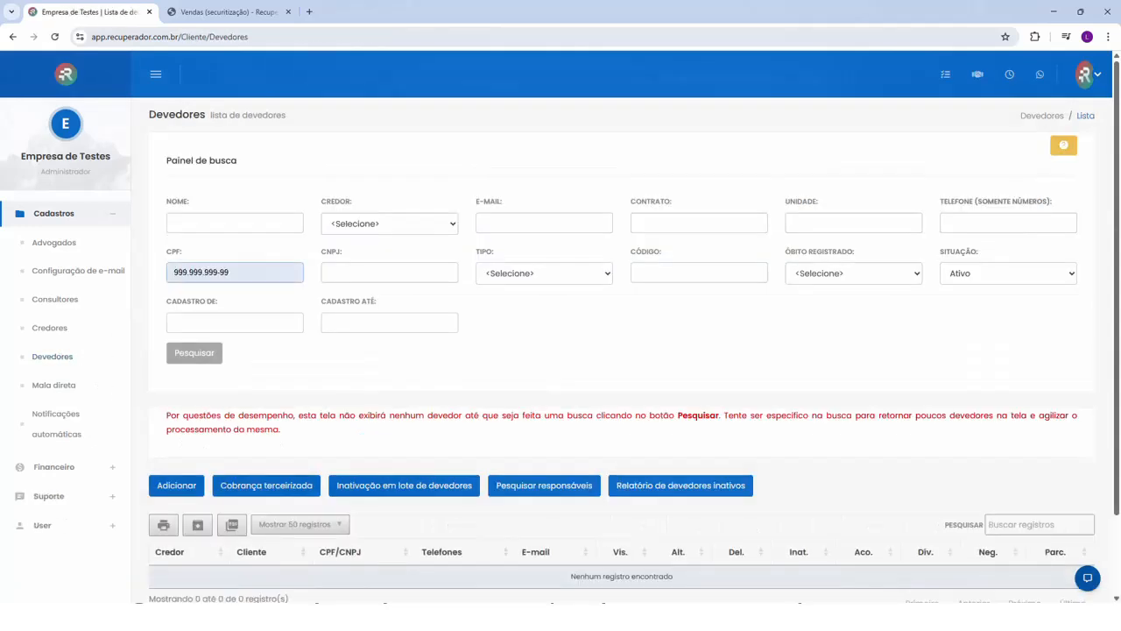
click(194, 352)
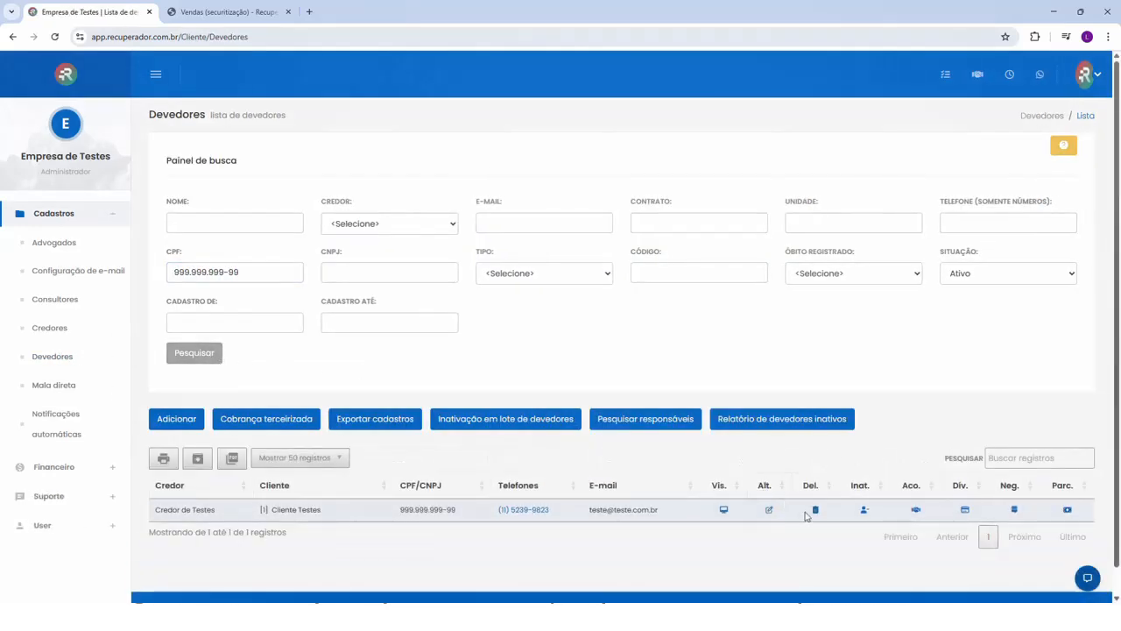
- Open the matching debtor's details and register a new sale with a value of 300 in the client's sales list
click(724, 510)
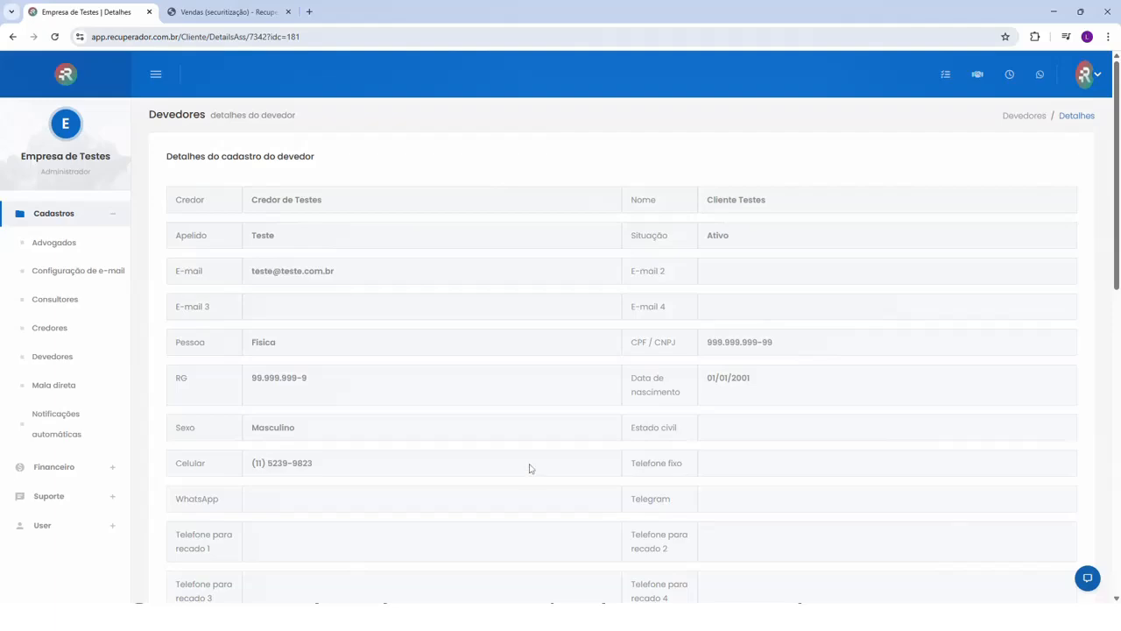
scroll(529, 467, down, 10)
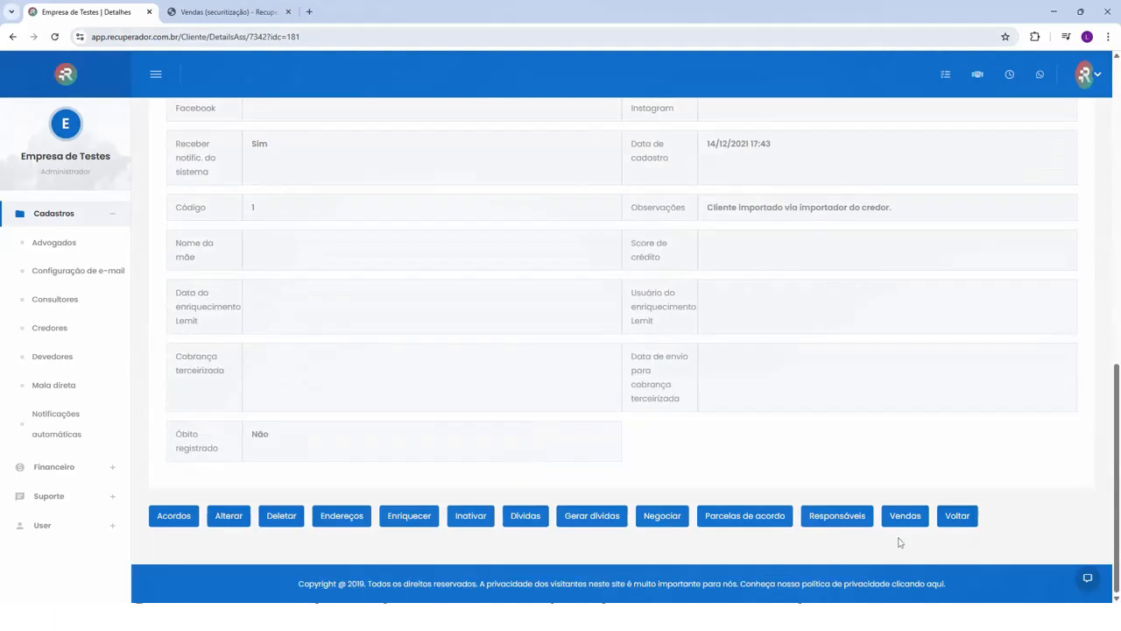
click(905, 516)
click(174, 337)
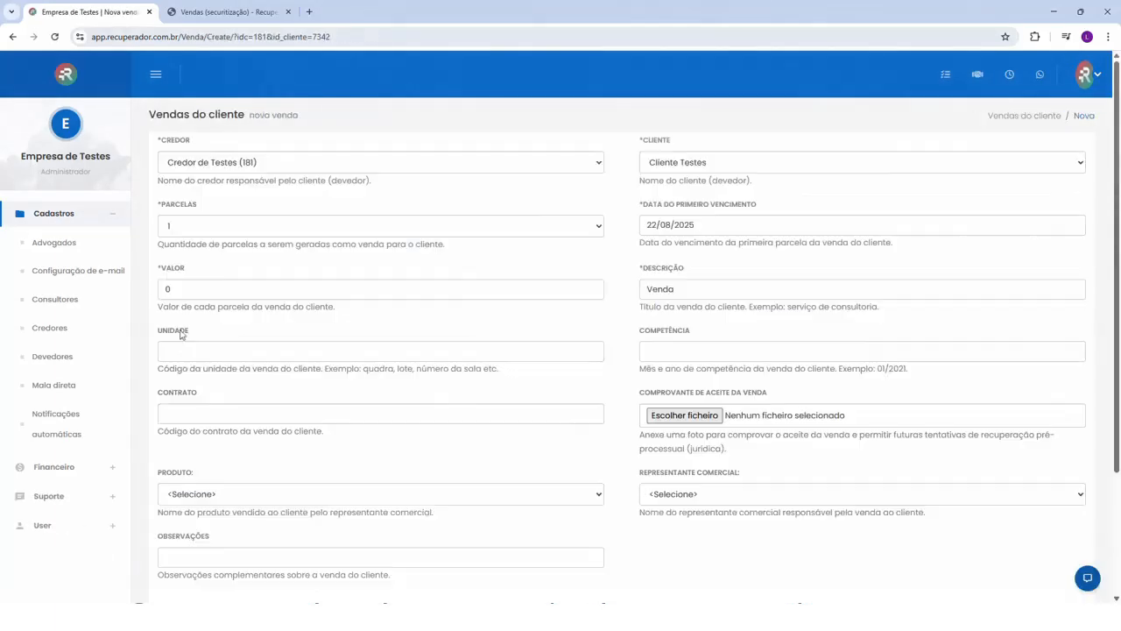
key(ctrl+a)
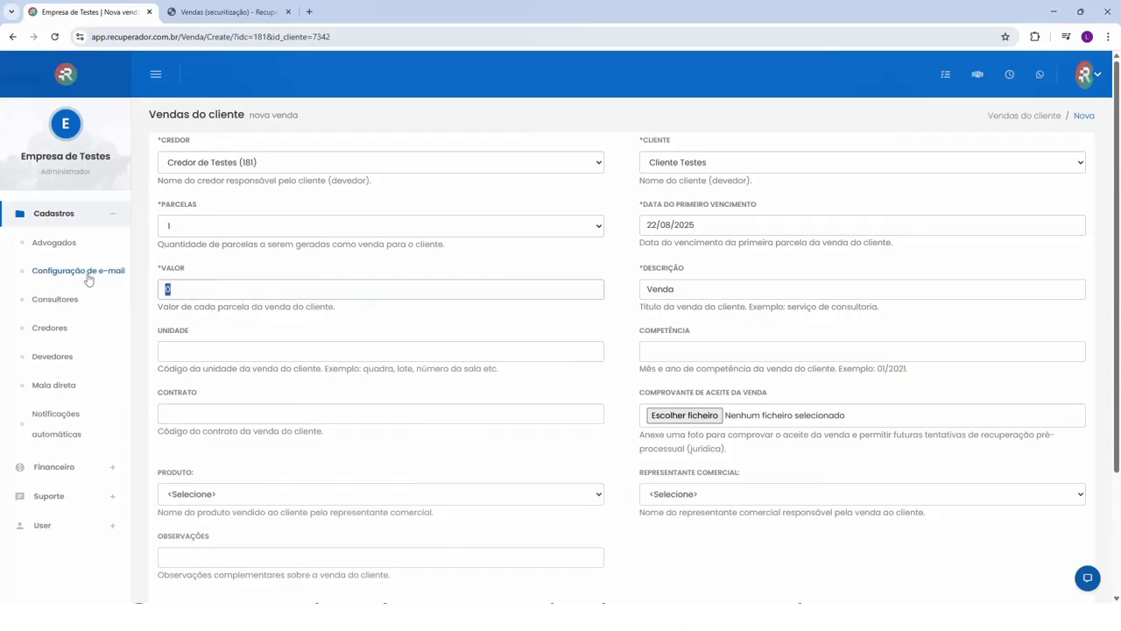
text(300,00)
scroll(377, 394, down, 4)
click(178, 461)
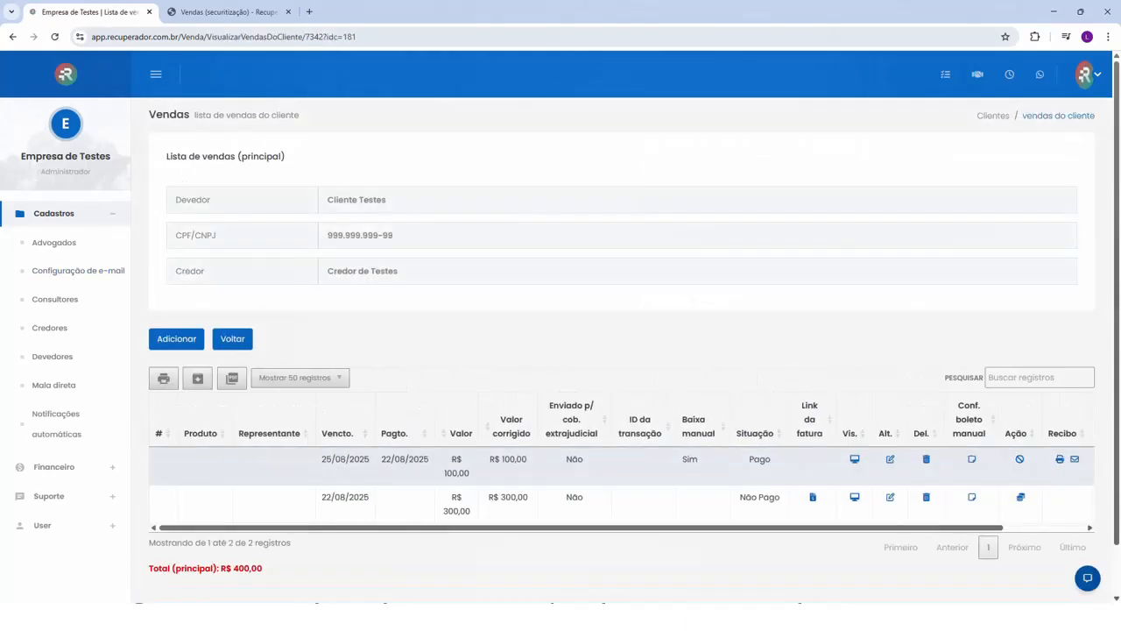
- Search the debtors again by the same CPF, open the debtor's negotiations and show the Vendas list
click(52, 357)
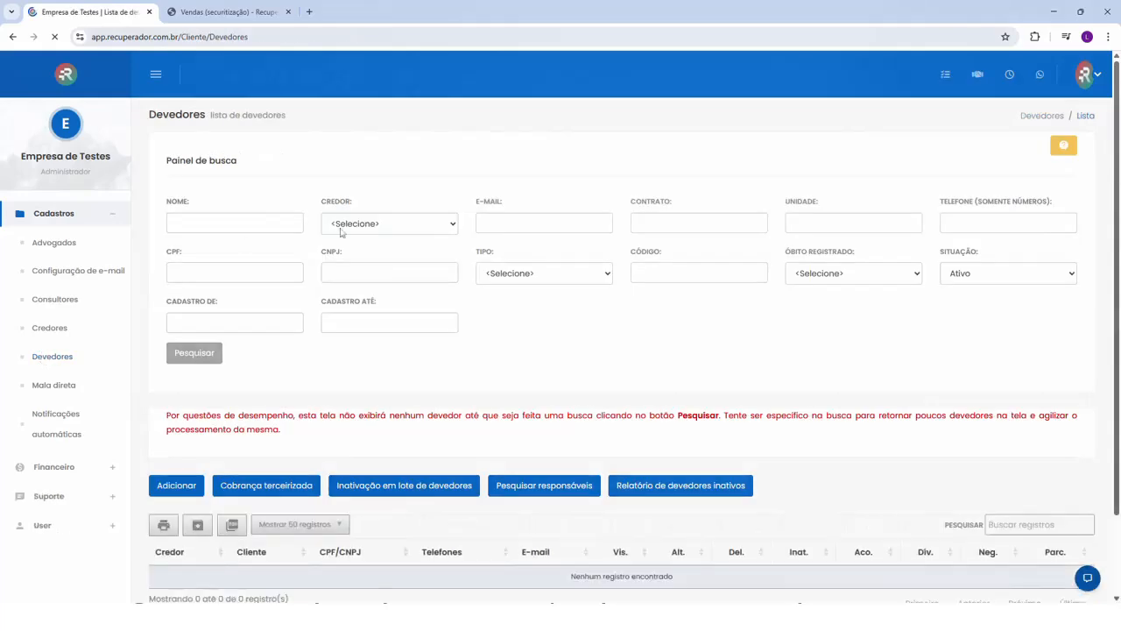
click(235, 272)
click(243, 291)
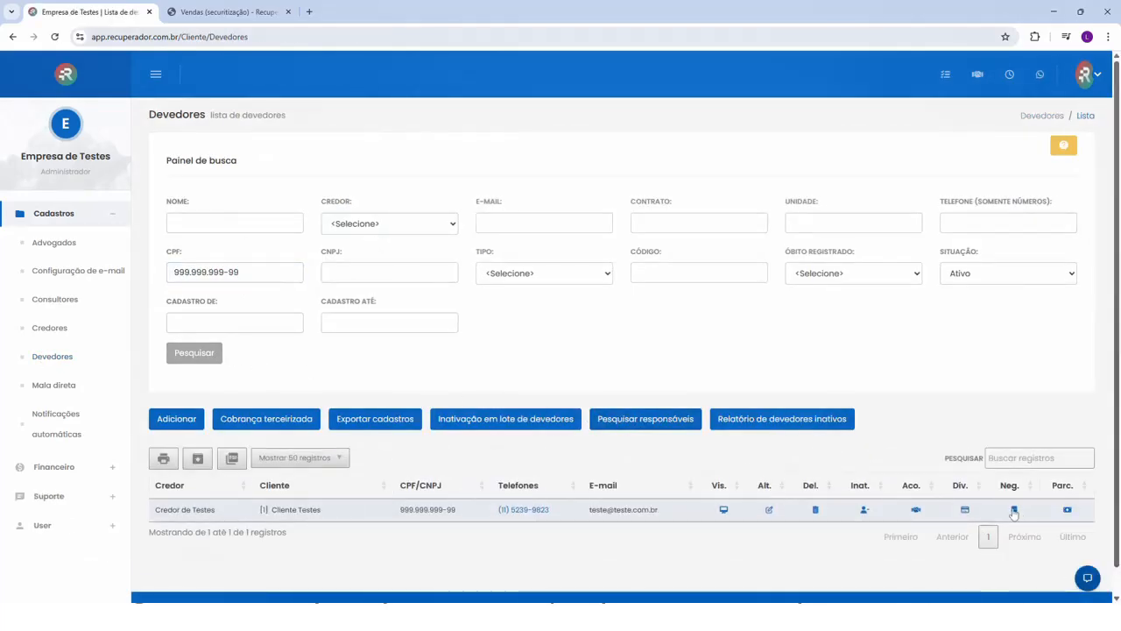
click(1014, 511)
click(394, 445)
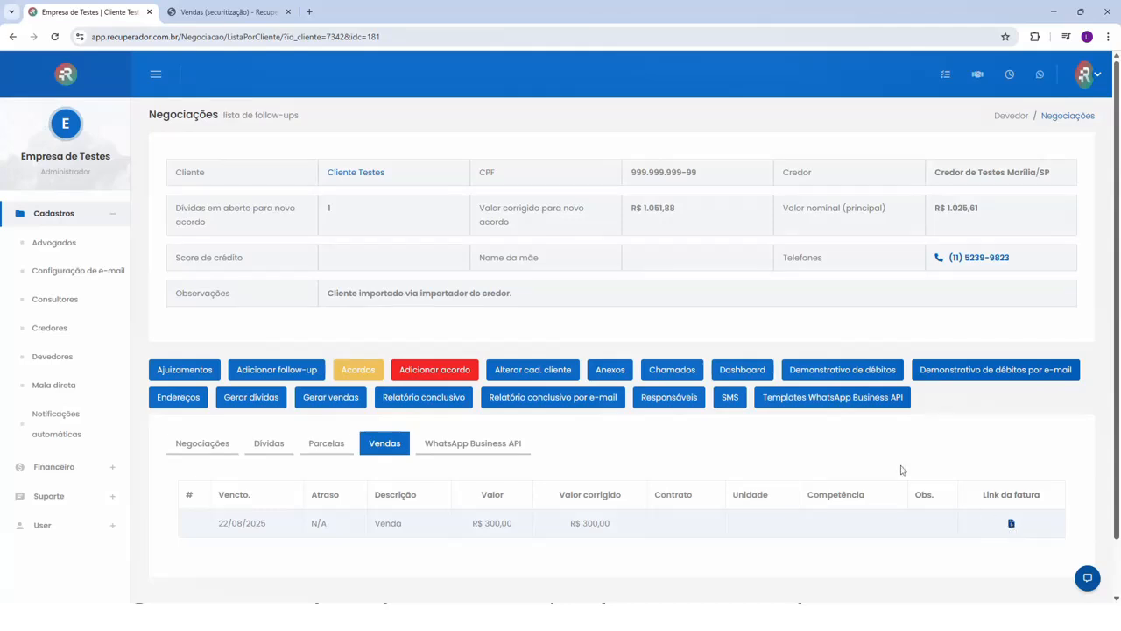
- Consult the sales documentation index, return to the CRM and open the notification text "Seu boleto vence em breve" for editing
key(ctrl+Tab)
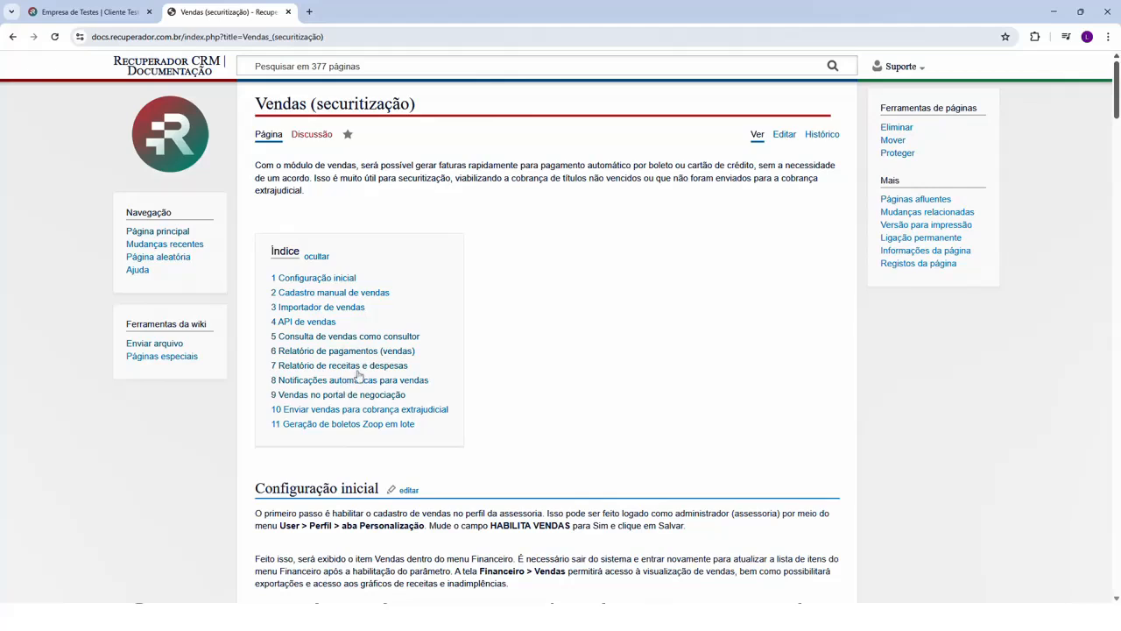
click(99, 18)
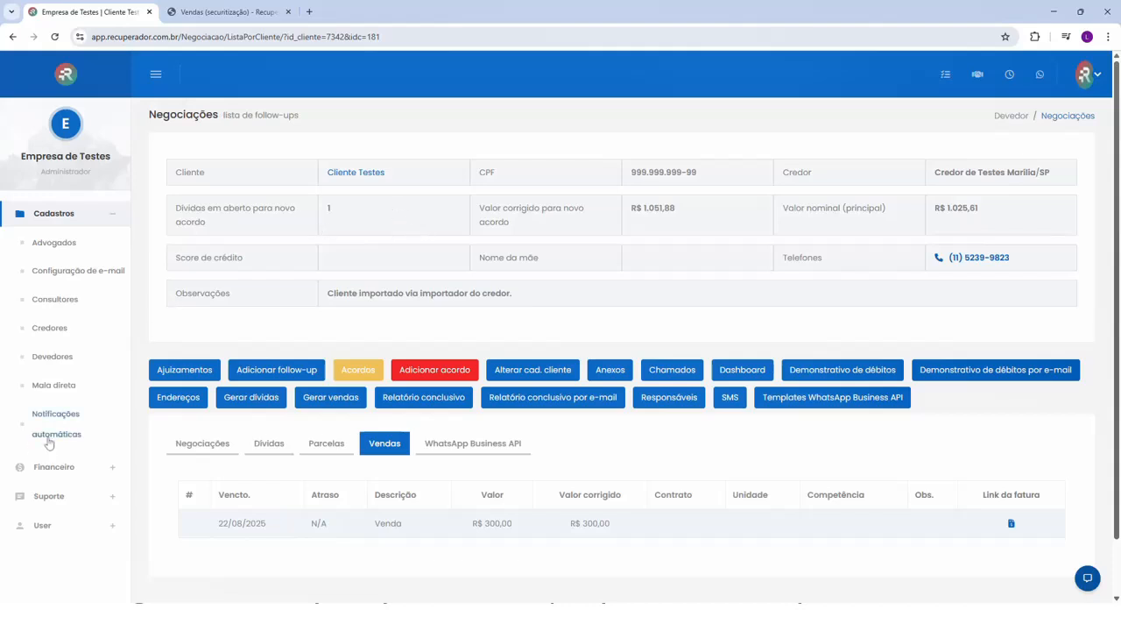
click(54, 422)
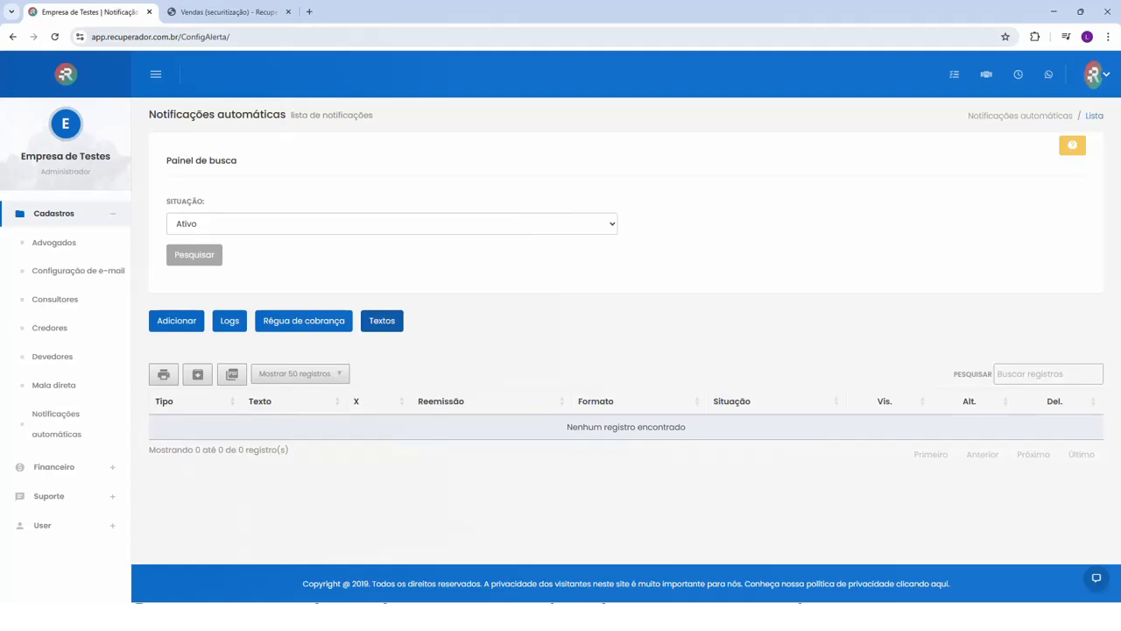
click(383, 321)
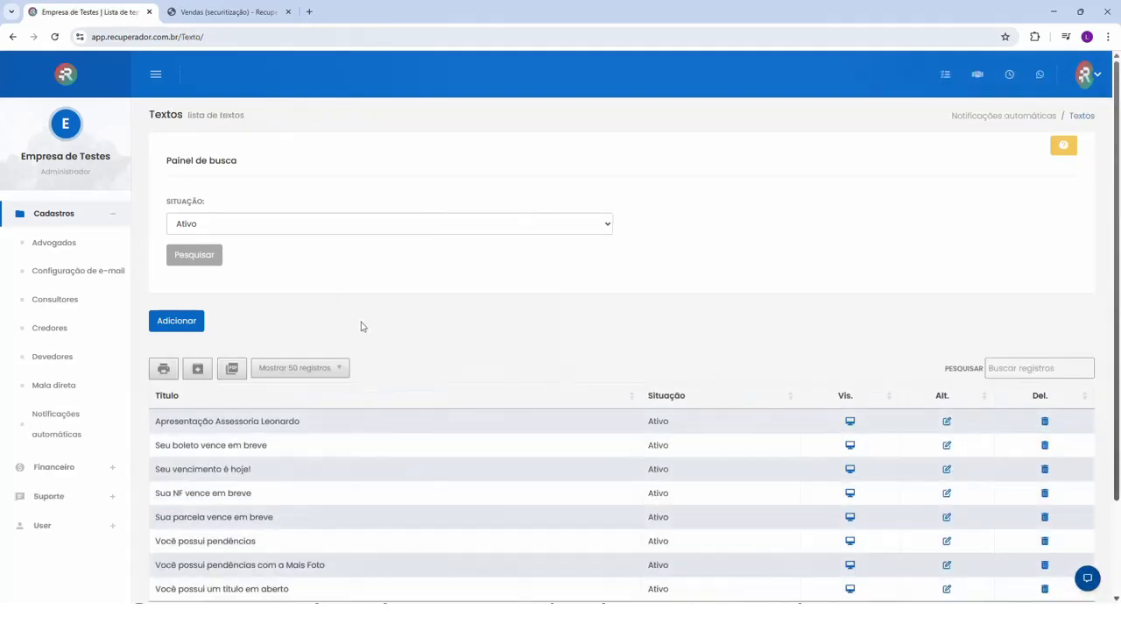
scroll(390, 323, down, 1)
scroll(390, 323, down, 1)
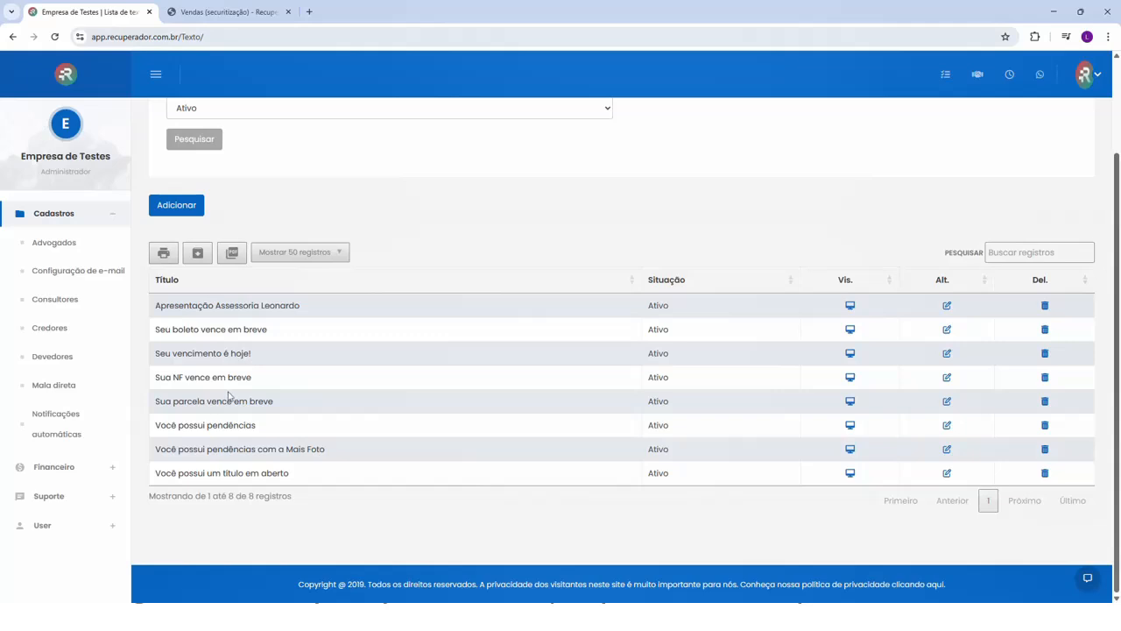
click(184, 337)
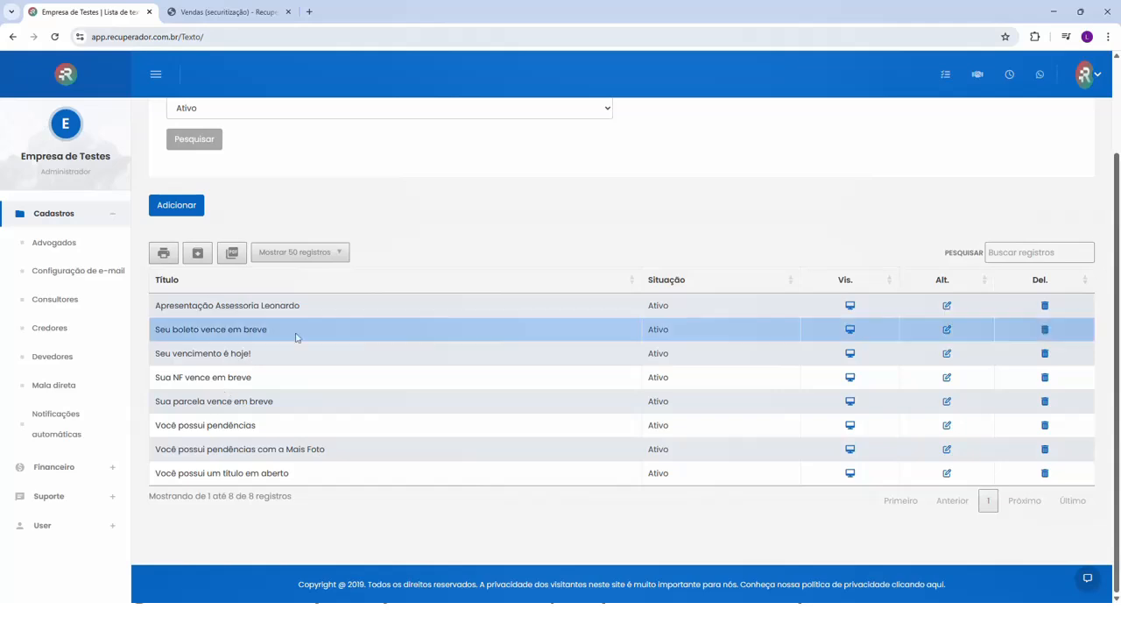
click(947, 330)
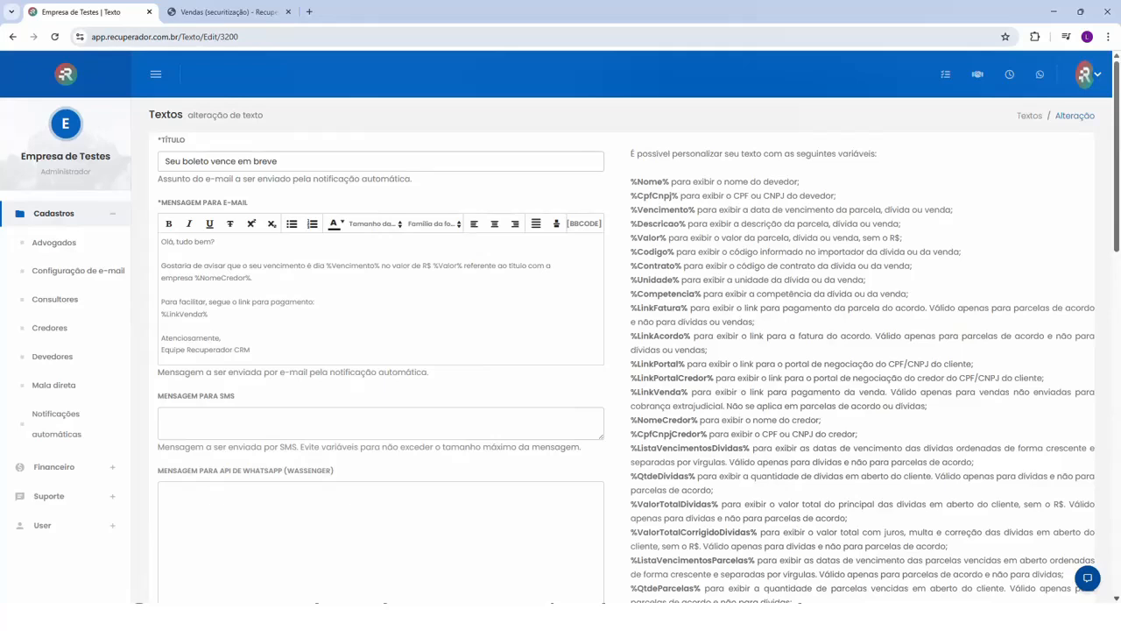
- Examine the %Vencimento%, %Valor% and %LinkVenda% variables in the e-mail message, the available variables list and the SMS and WhatsApp fields
drag(326, 266, 380, 266)
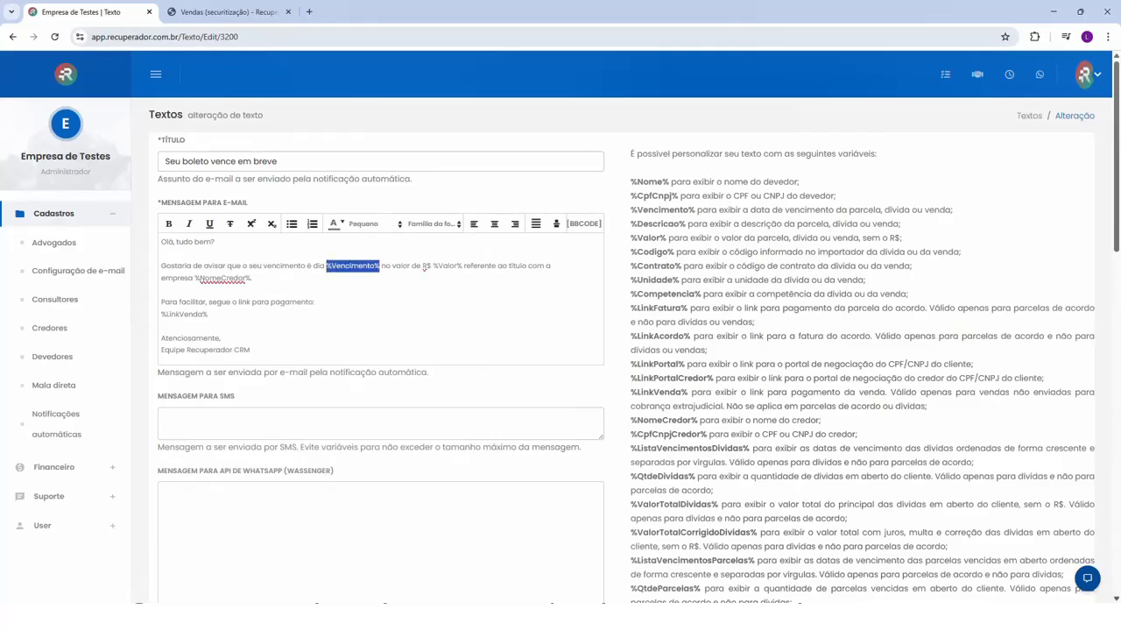
click(424, 268)
key(shift+Right)
key(shift+Right)
key(shift+Right)
key(shift+Right)
key(shift+Right)
key(shift+Right)
key(shift+Right)
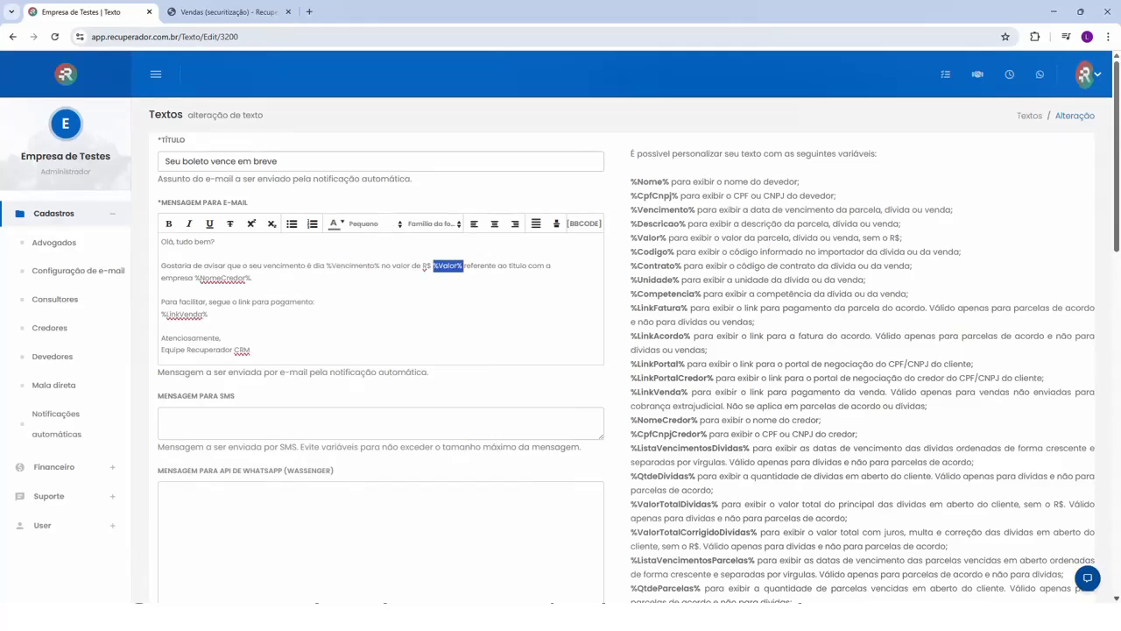
key(Right)
drag(161, 302, 316, 303)
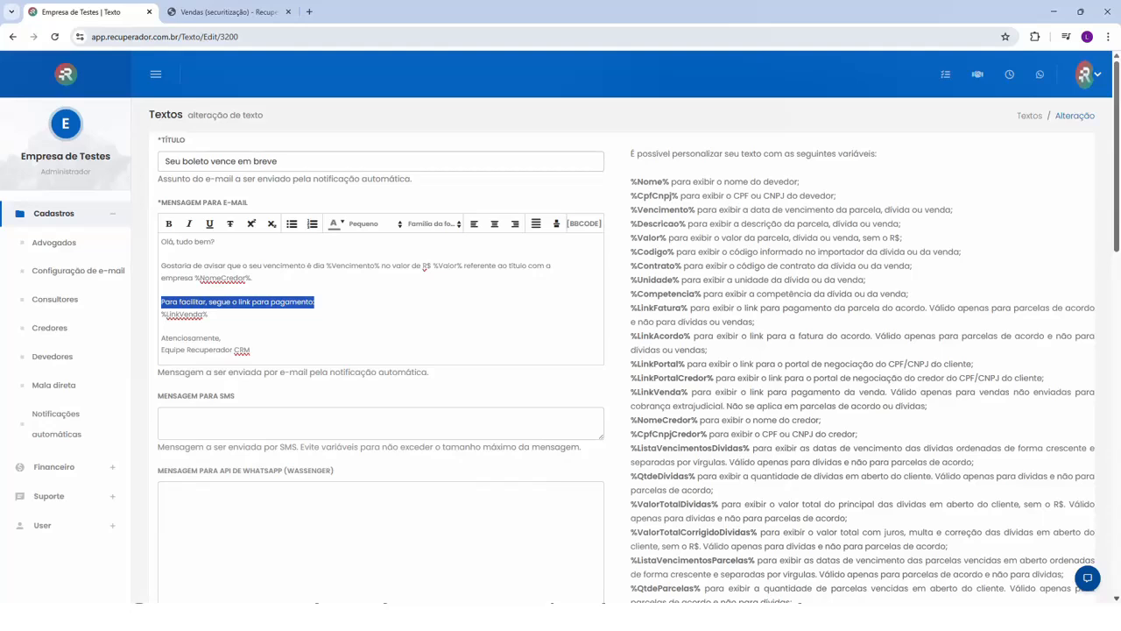
drag(209, 315, 161, 314)
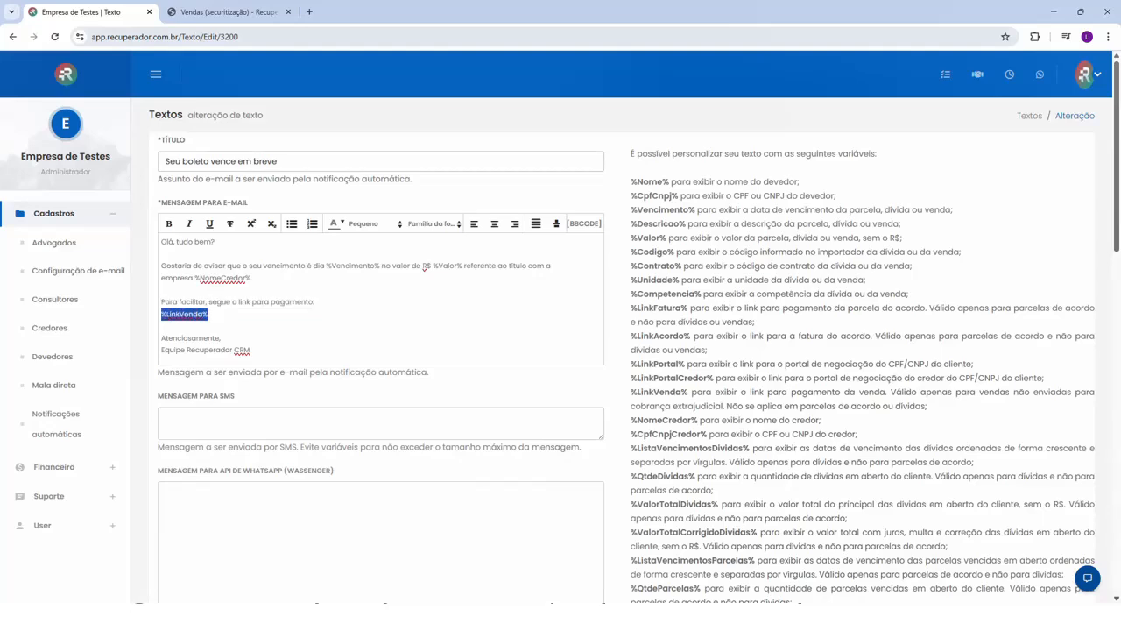
click(162, 314)
scroll(283, 146, down, 2)
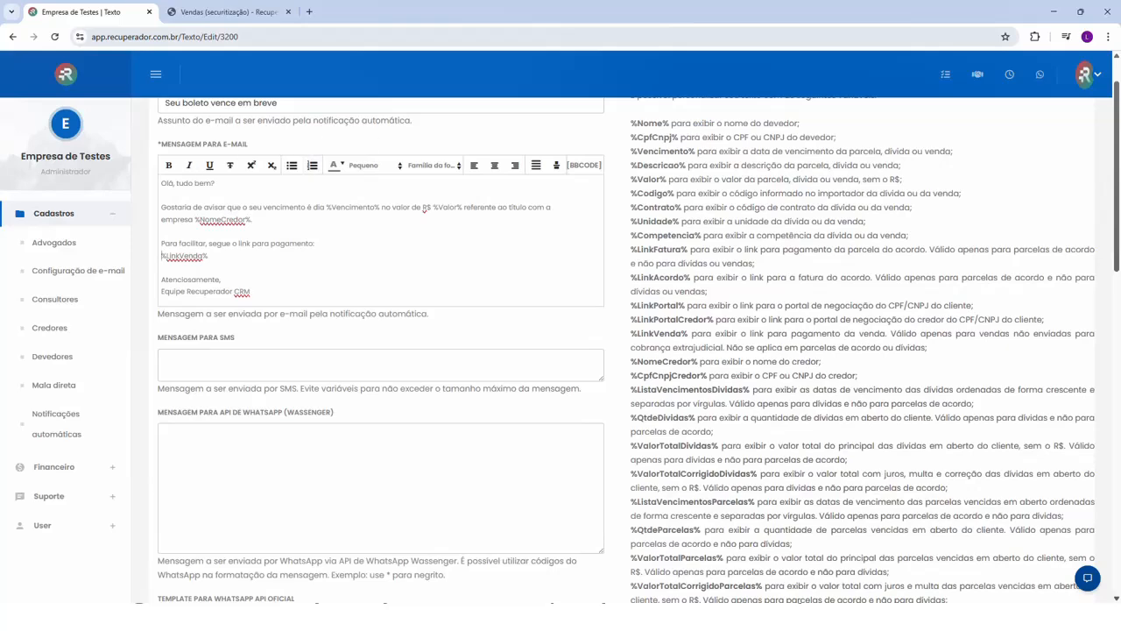
scroll(319, 306, up, 1)
scroll(274, 174, up, 1)
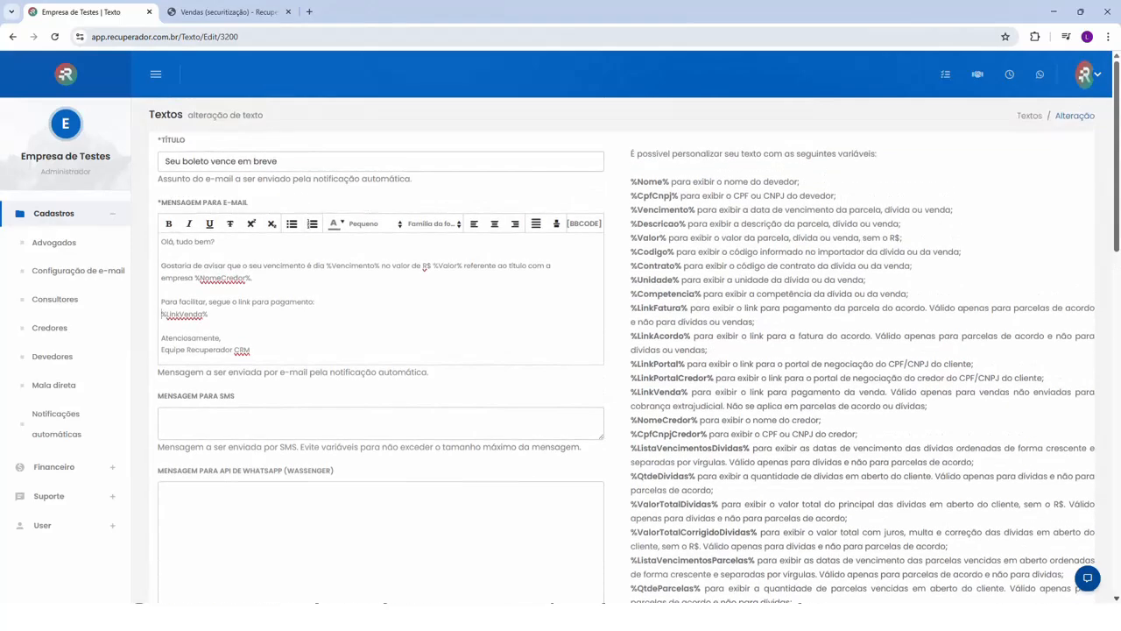
scroll(425, 267, down, 4)
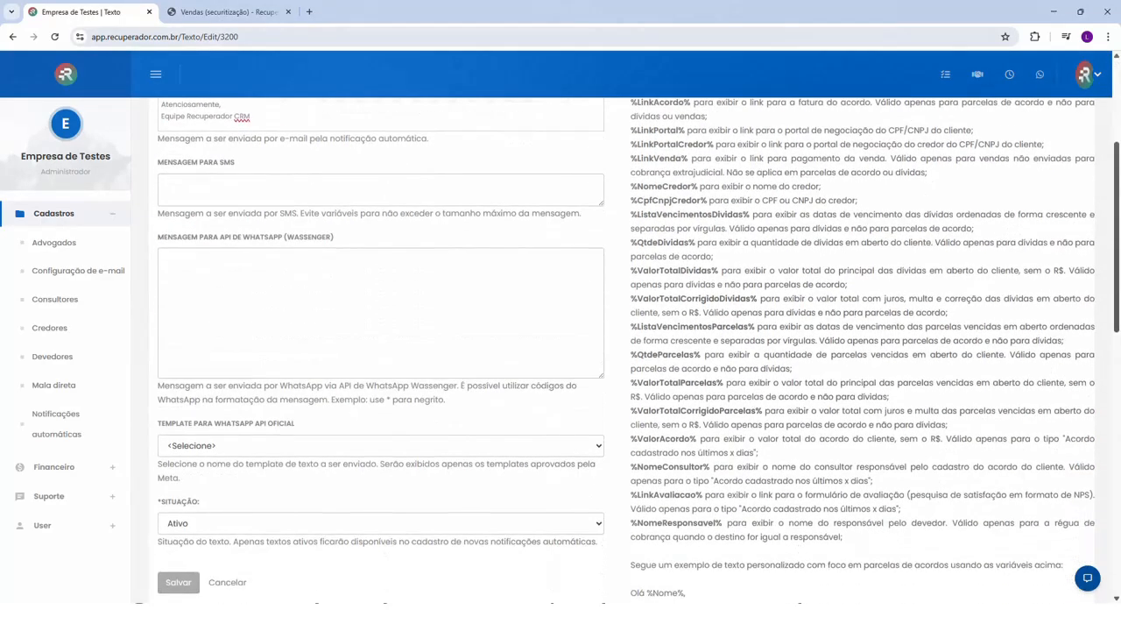
scroll(175, 300, up, 1)
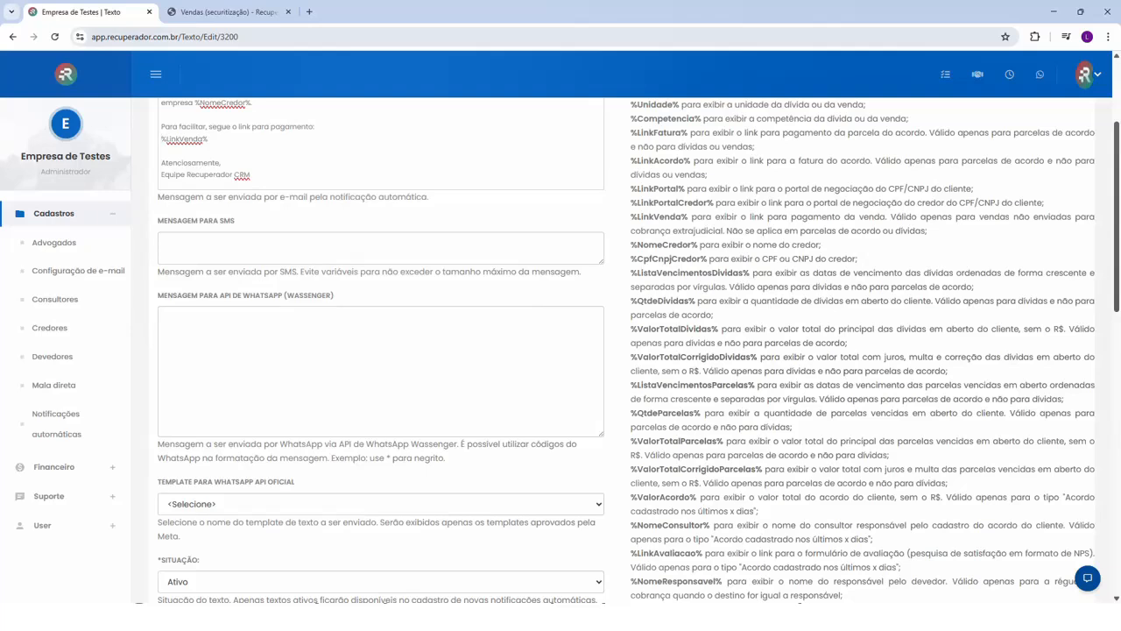
scroll(249, 199, up, 2)
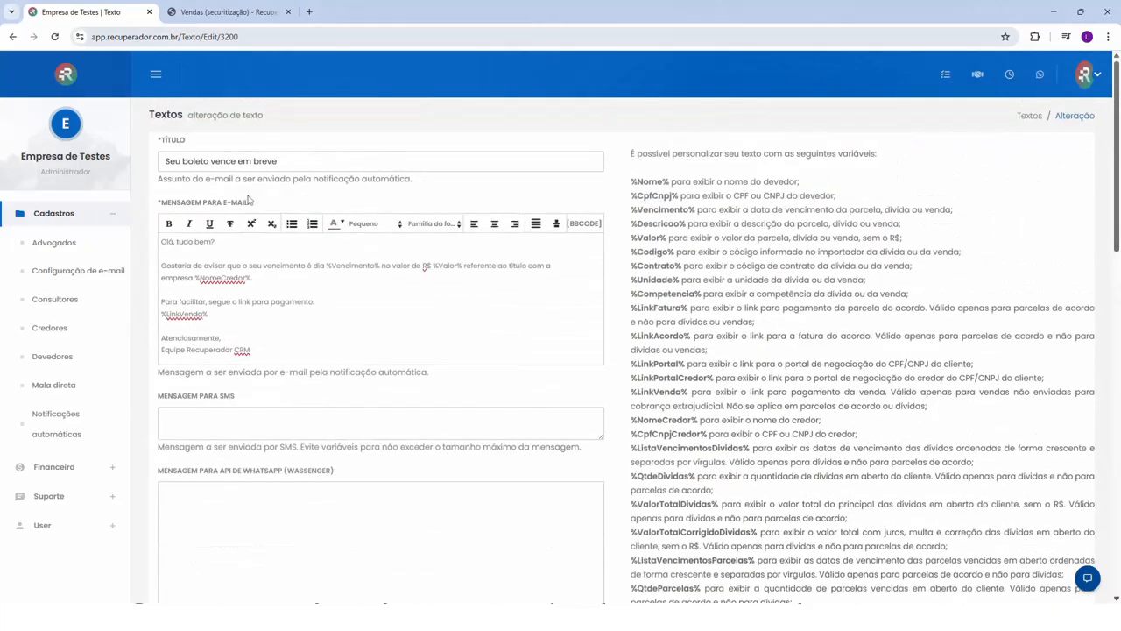
- Create an automatic notification of type "Venda a vencer nos próximos X dias" with X 5, text "Seu boleto vence em breve" and format E-mail
click(74, 415)
click(181, 322)
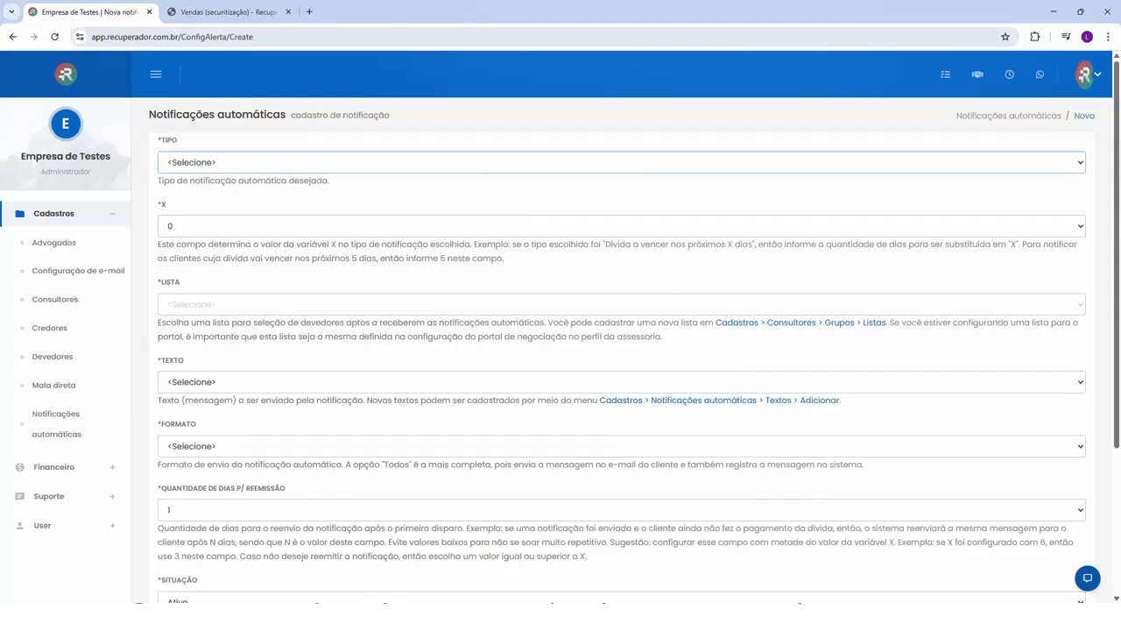
click(242, 260)
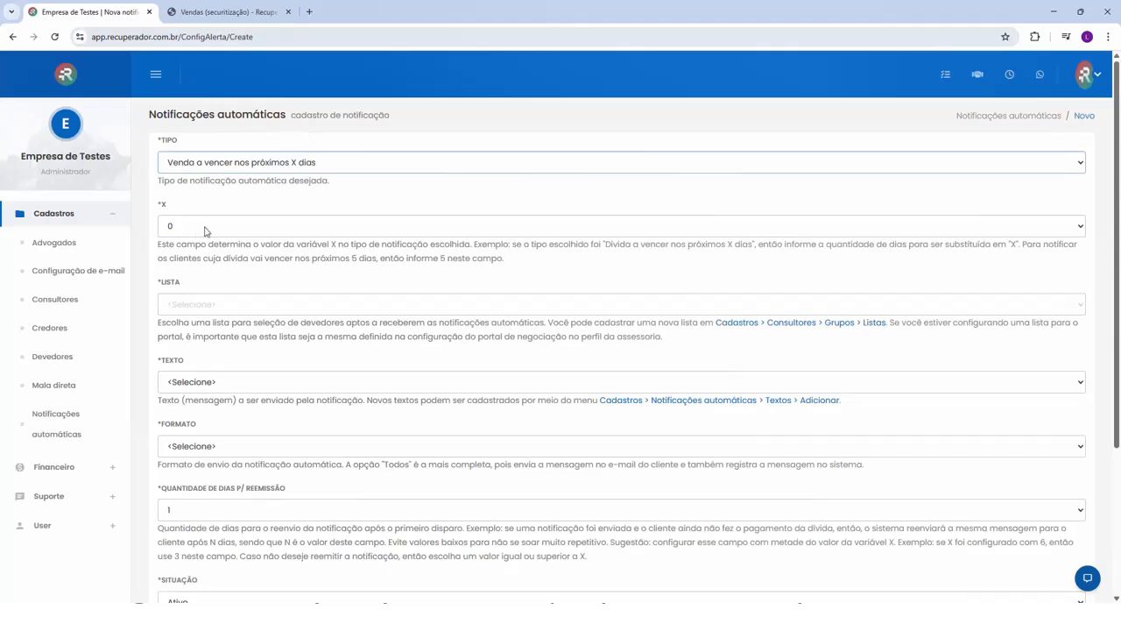
click(206, 229)
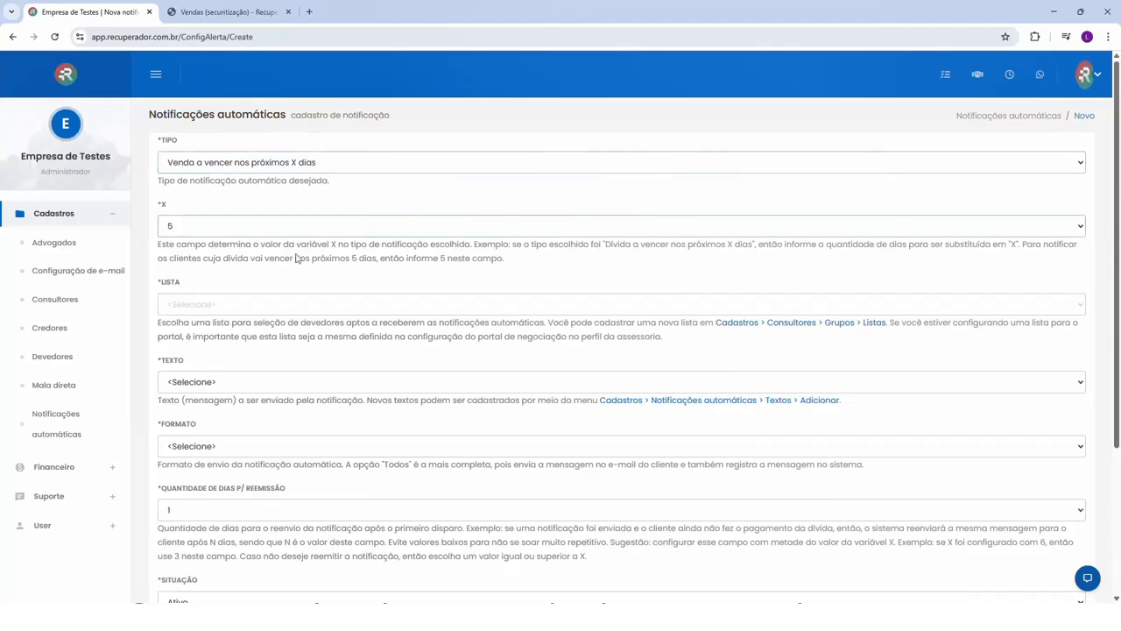
click(207, 386)
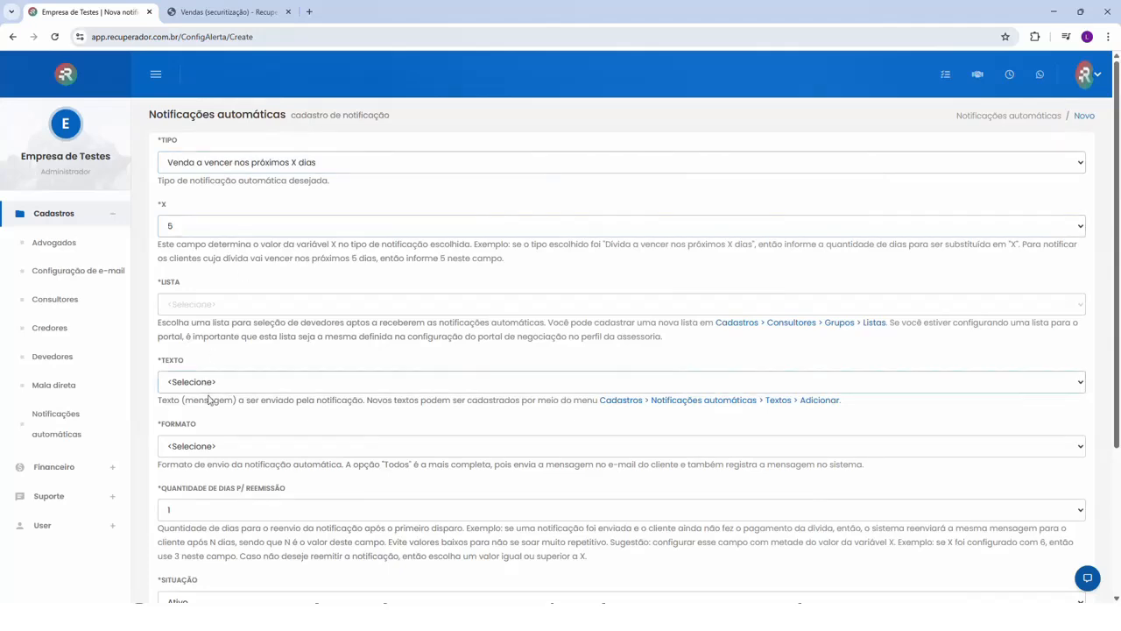
click(216, 433)
click(211, 451)
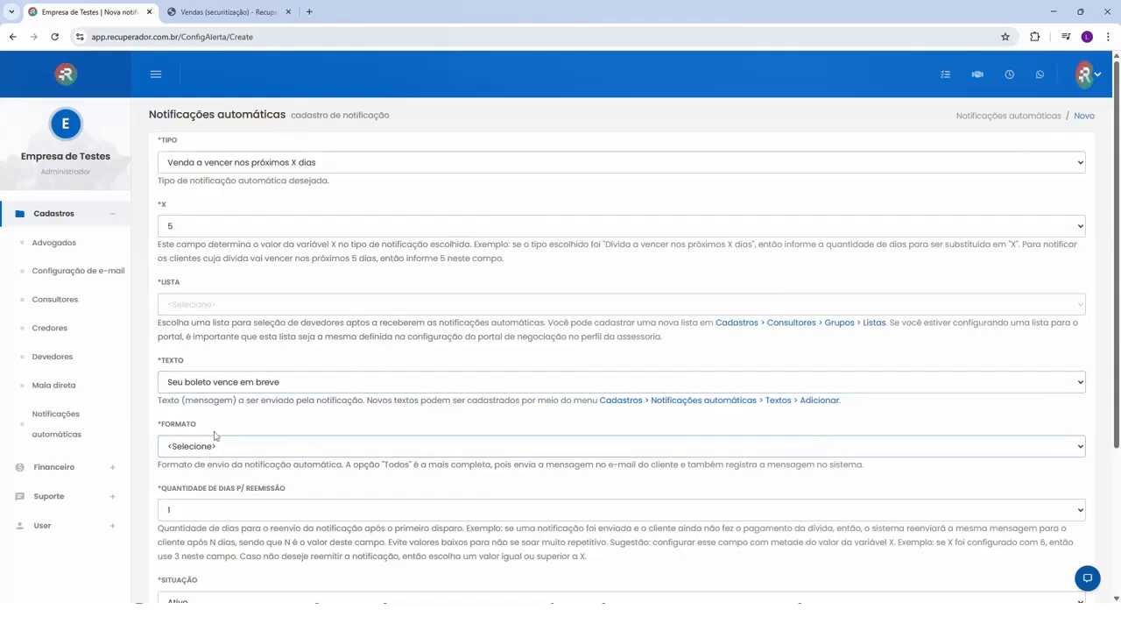
click(208, 336)
scroll(215, 514, down, 1)
scroll(179, 490, down, 2)
click(169, 486)
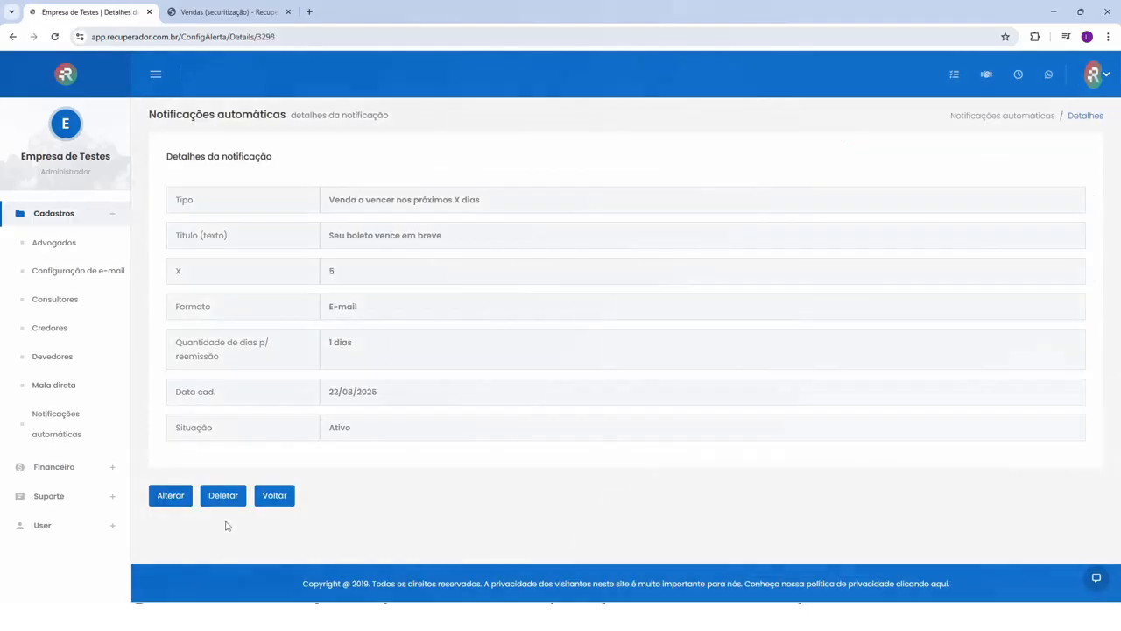
- Return to the notifications list and delete the "Venda a vencer nos próximos X dias" notification
click(274, 495)
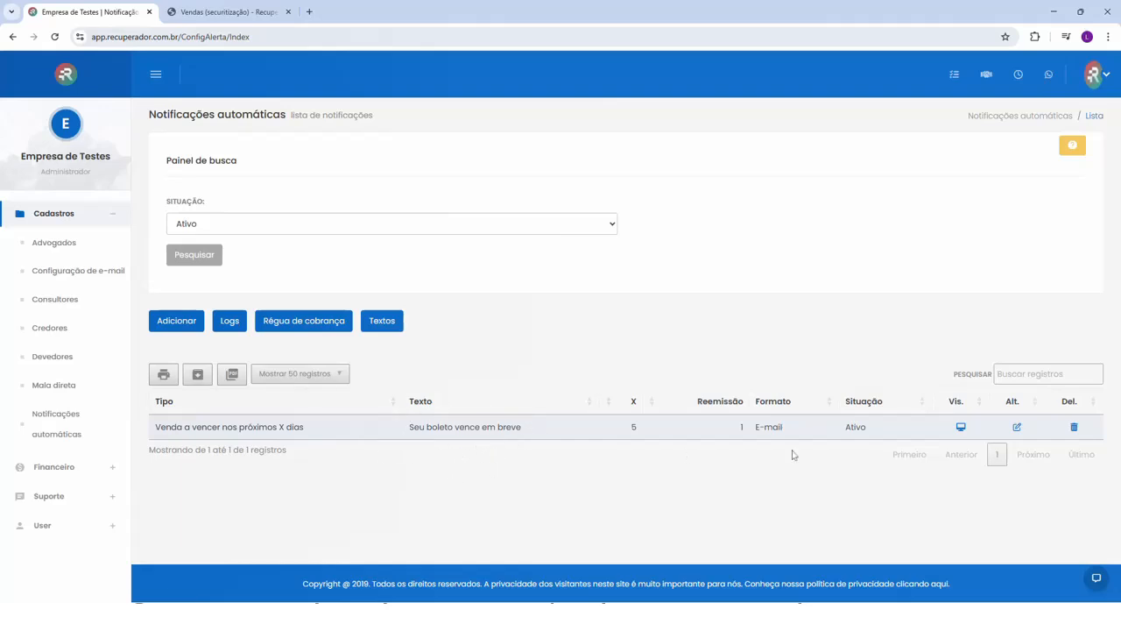
click(1074, 428)
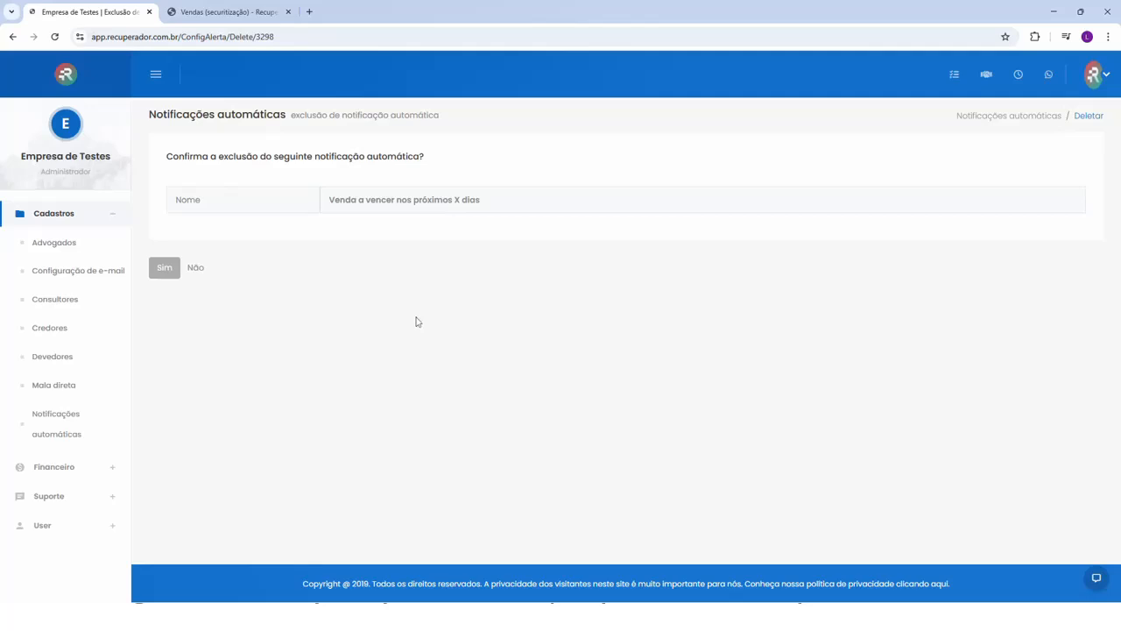
click(171, 269)
click(360, 202)
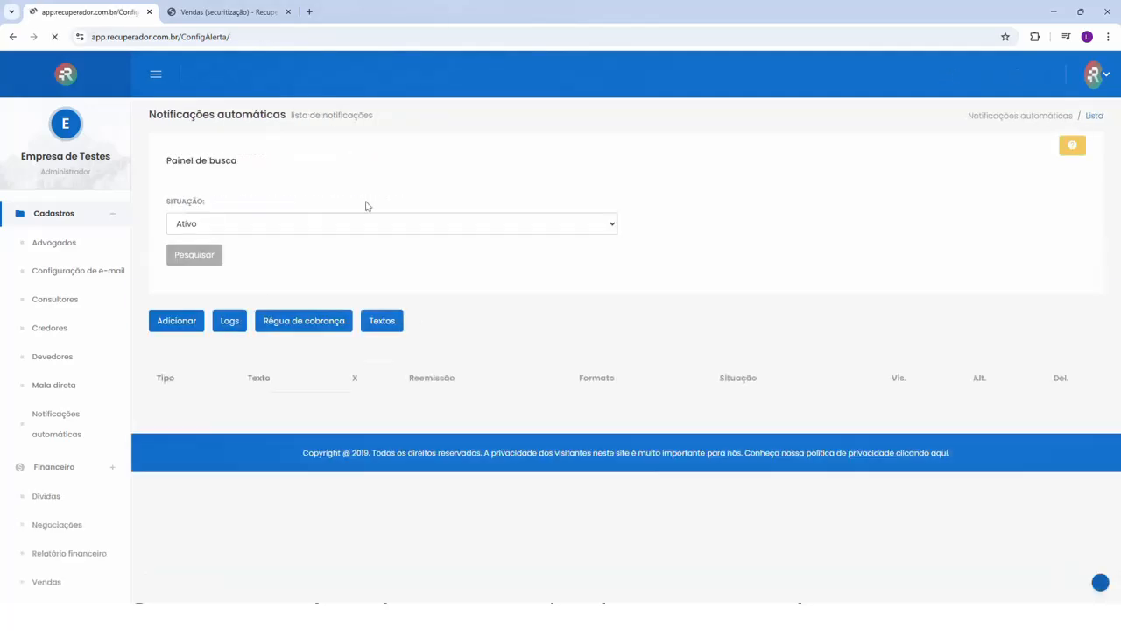
- Check the topic index of the sales documentation page and return to the CRM
key(ctrl+Tab)
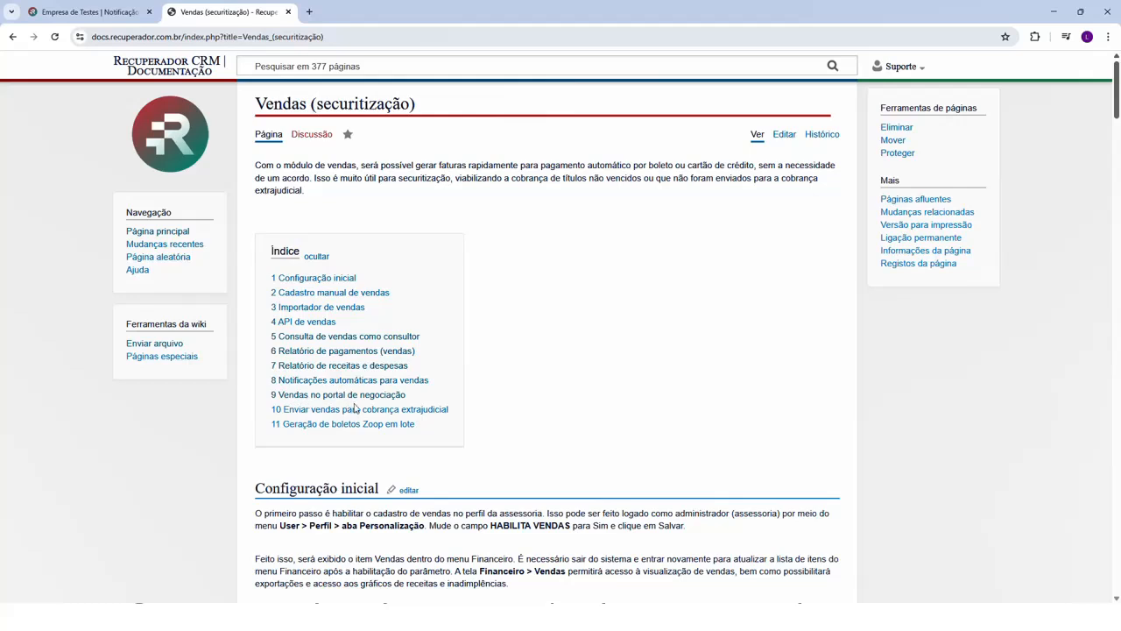
click(131, 12)
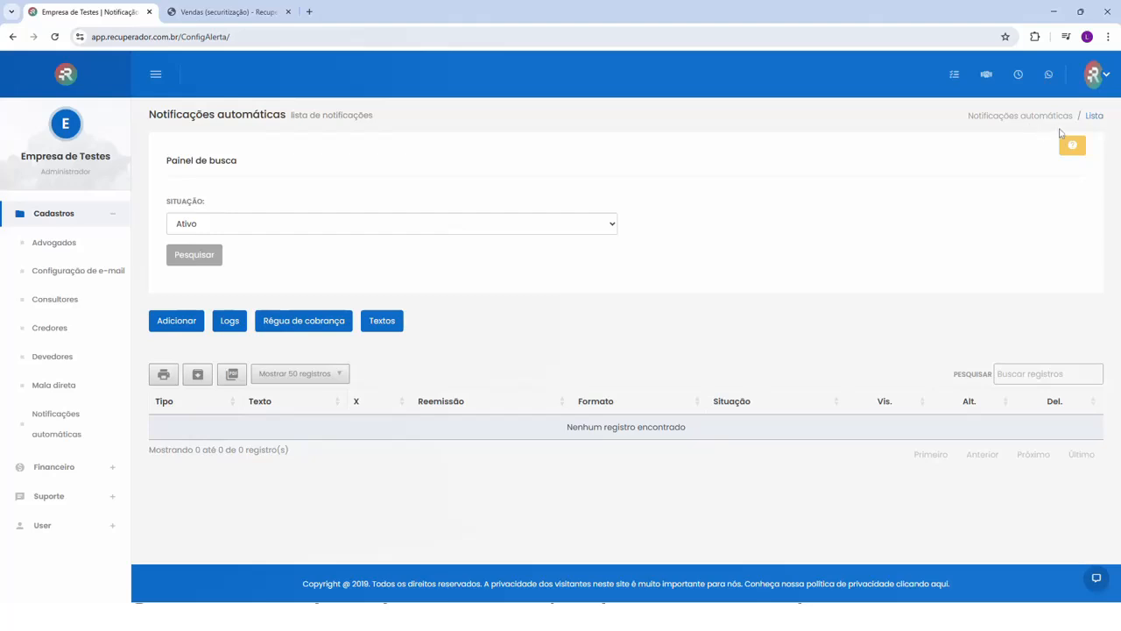
- Examine the "Exibir vendas no portal" setting in the administrator profile's Portal de negociação options and check the sales documentation index
click(42, 525)
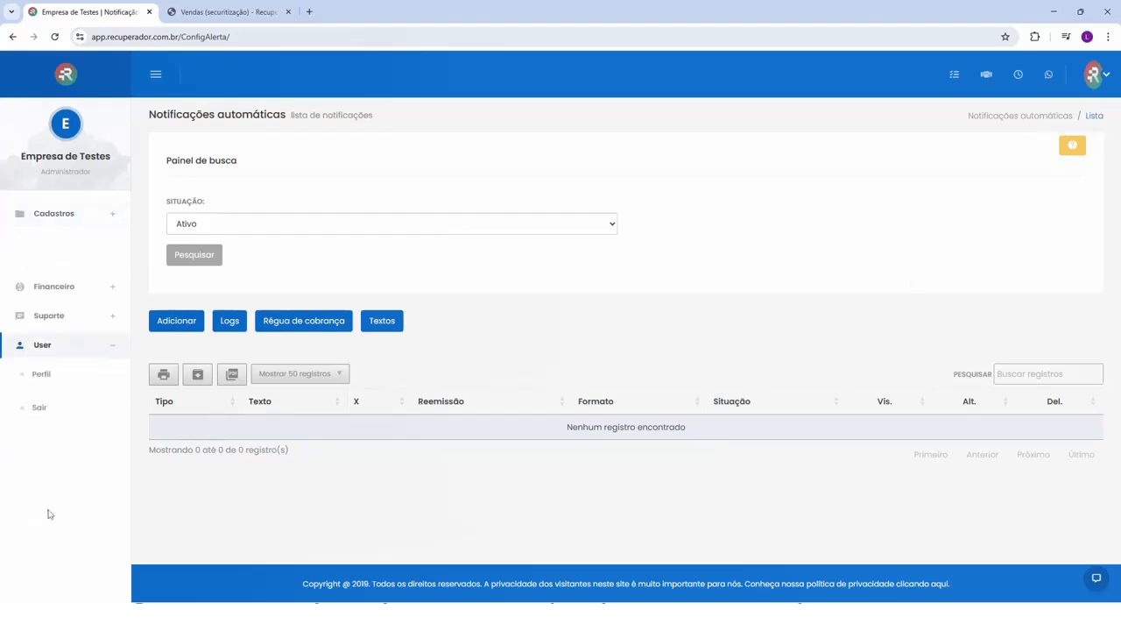
click(41, 331)
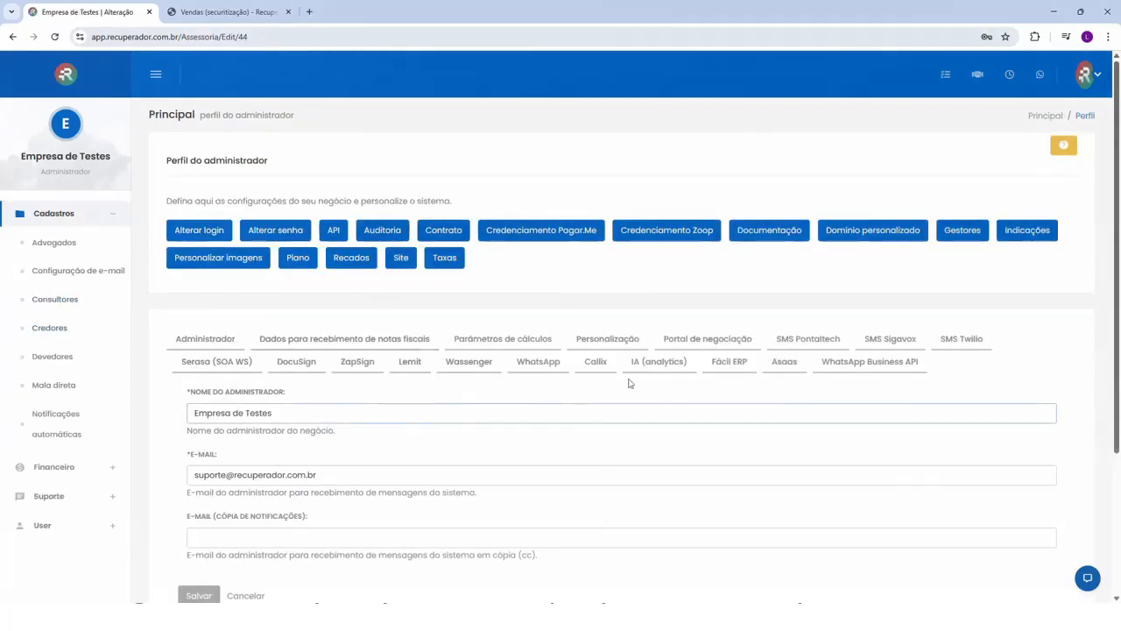
click(734, 343)
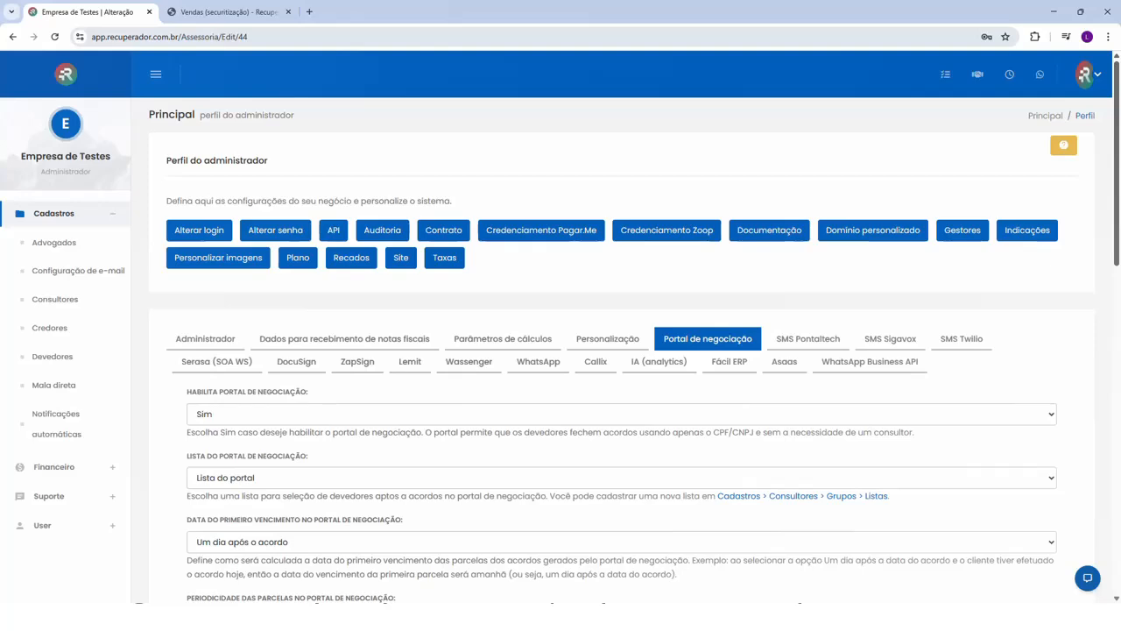
scroll(194, 301, down, 5)
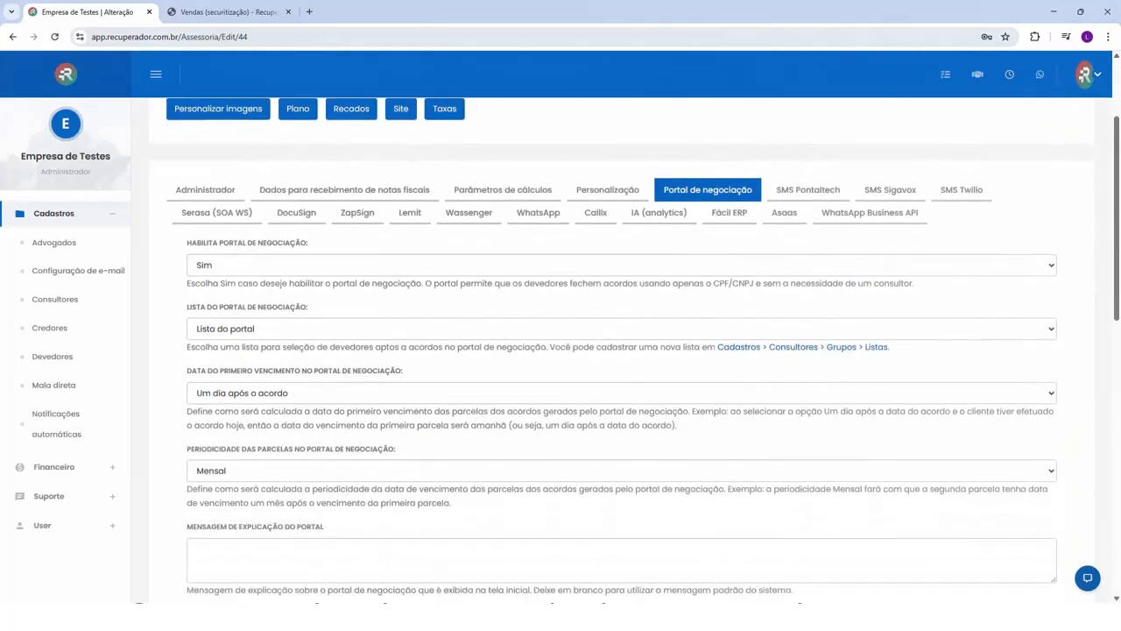
drag(193, 301, 269, 299)
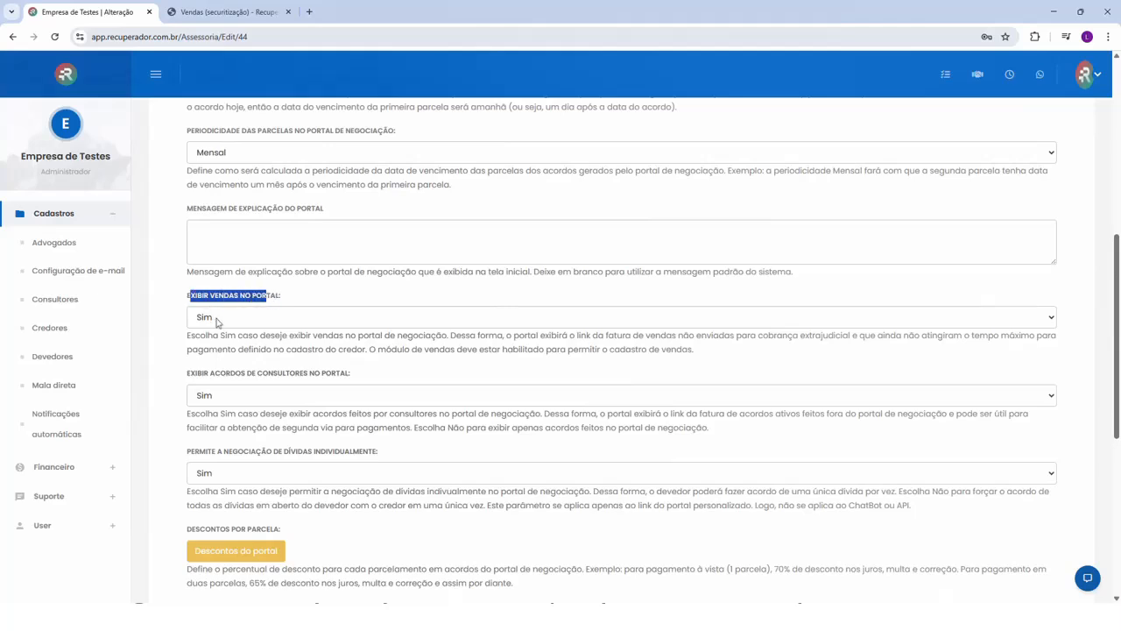
click(226, 300)
scroll(236, 311, up, 5)
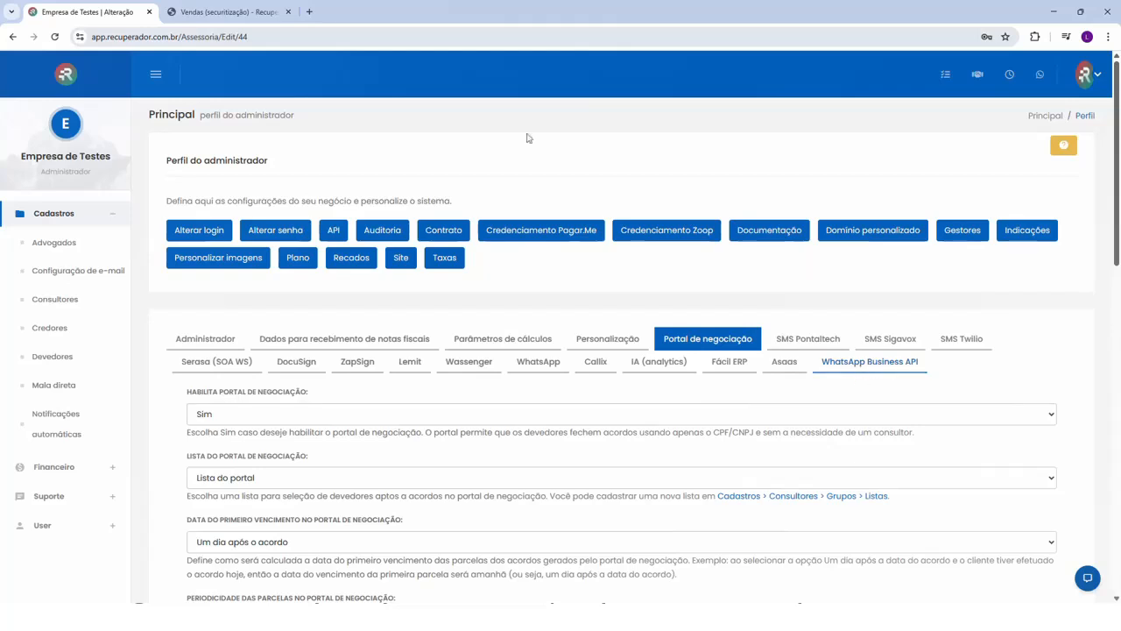
click(242, 11)
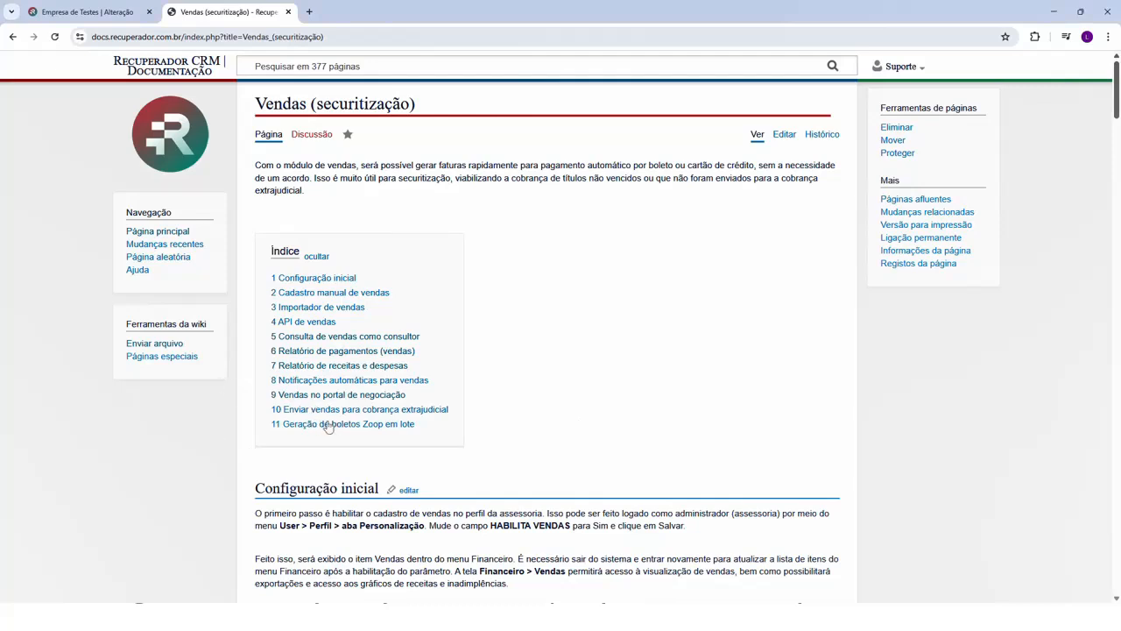
click(80, 11)
- From the sales list, open the batch sending to extrajudicial collection and set the Vencimento até filter to 08/08/2025
click(58, 467)
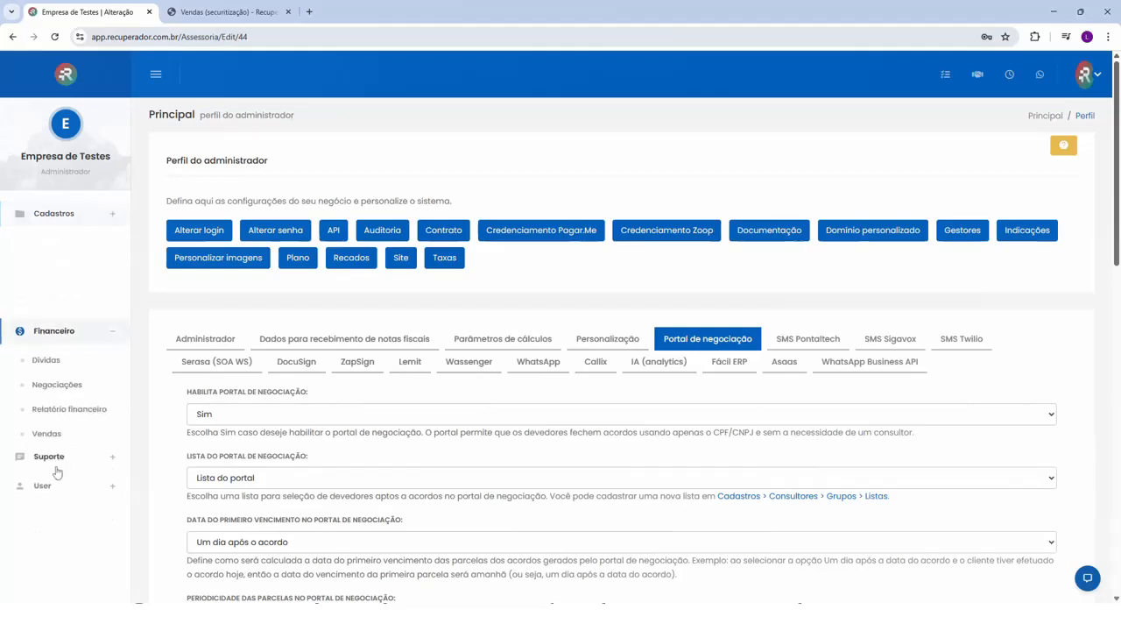
click(46, 357)
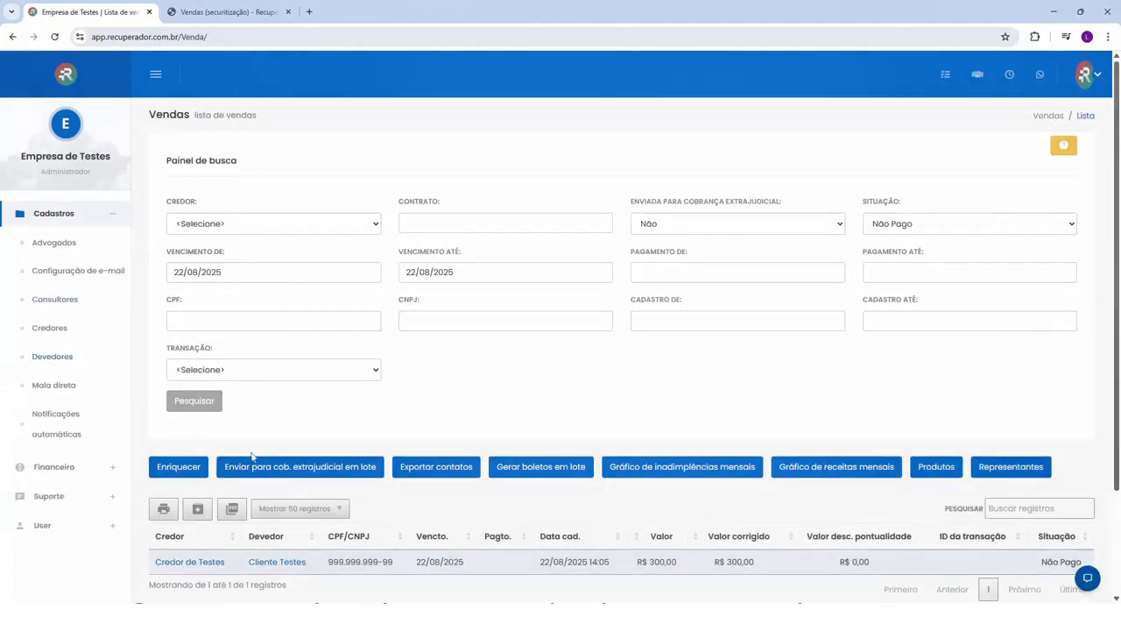
click(317, 469)
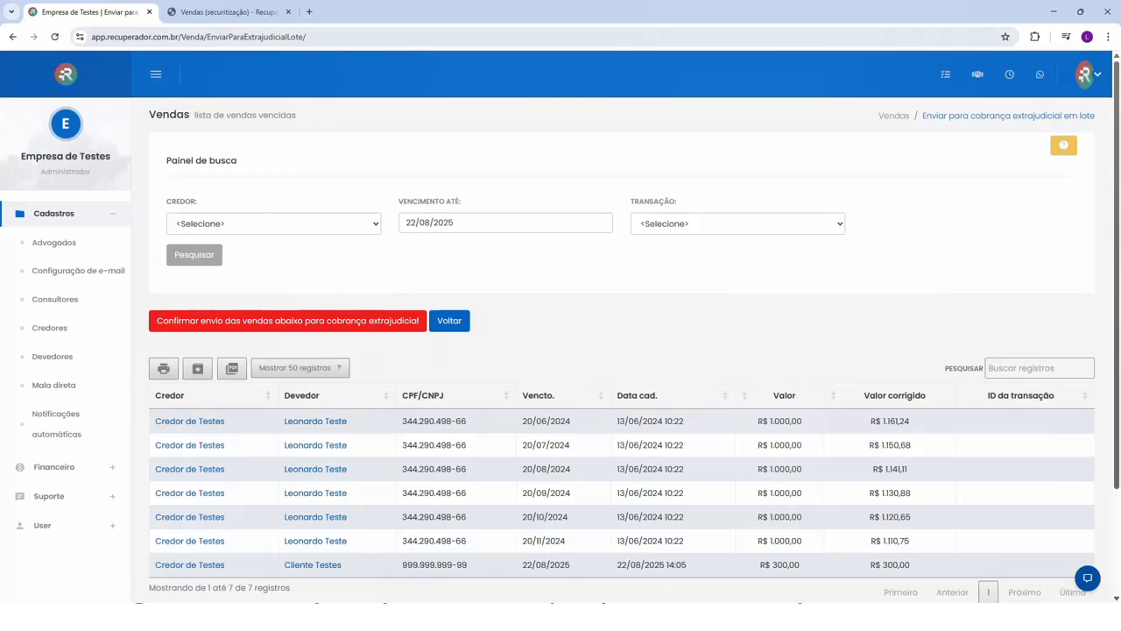
click(512, 223)
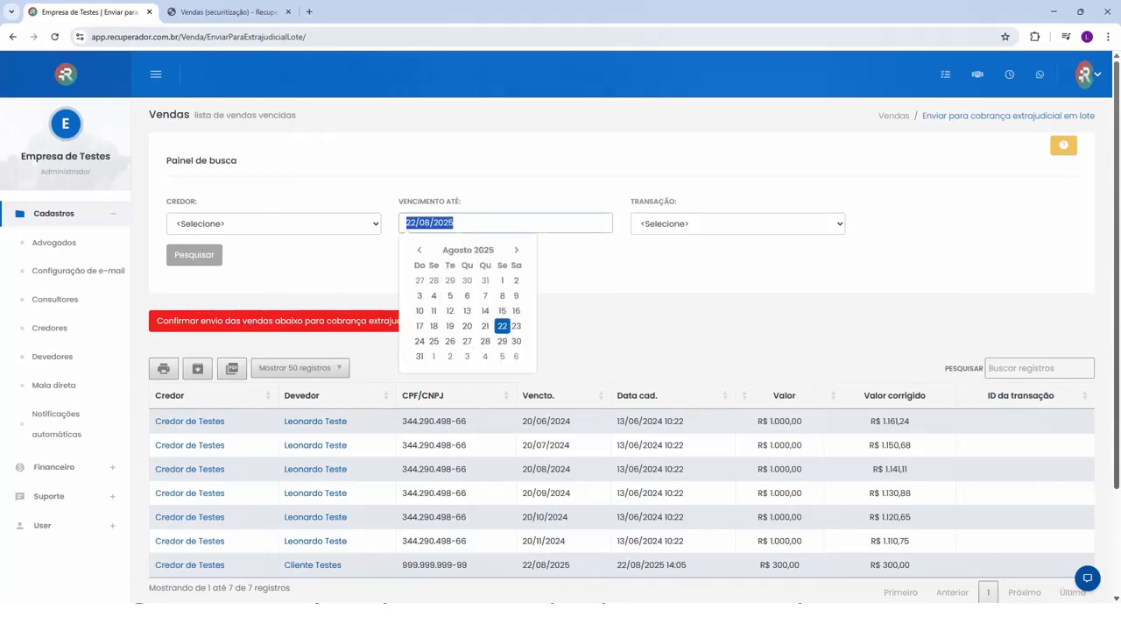
click(503, 296)
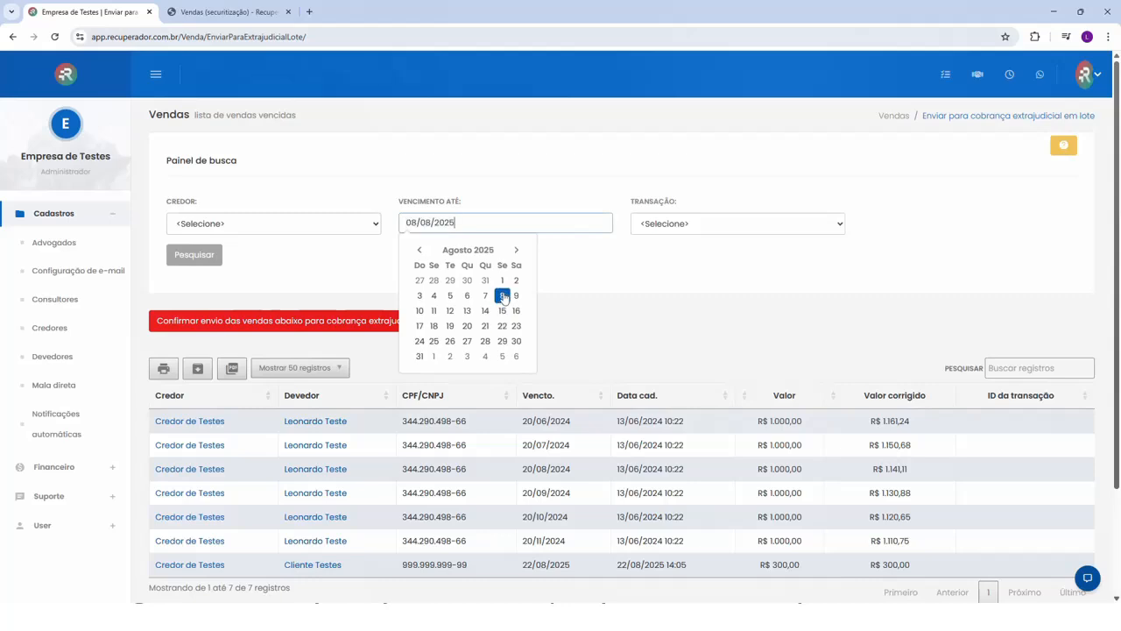
click(382, 271)
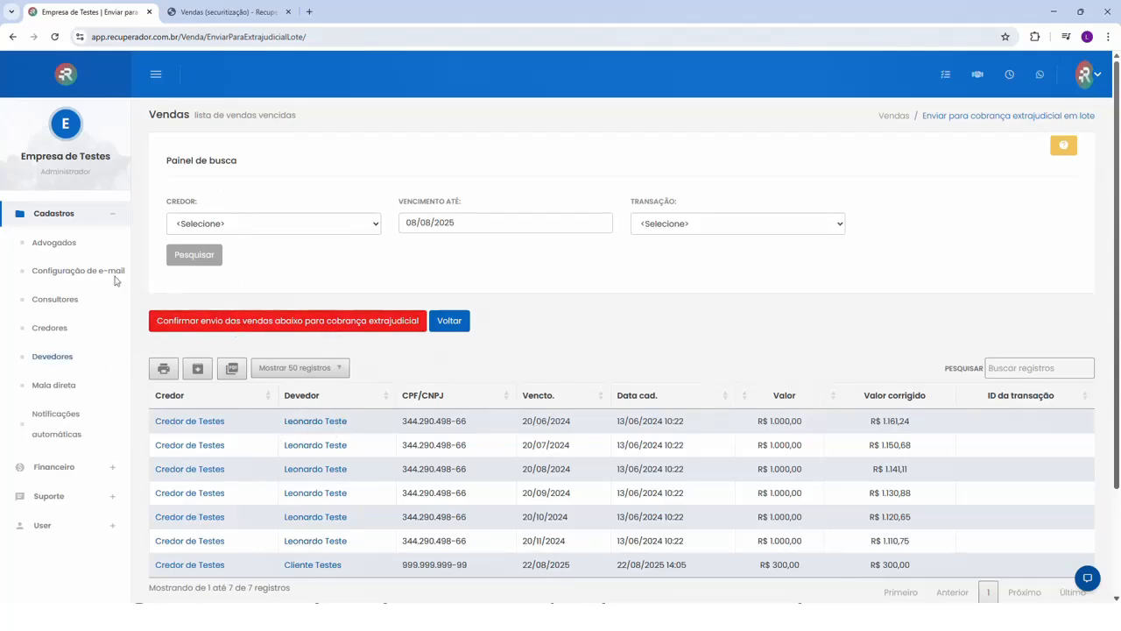
- Return to the sales list, open batch boleto generation and search for sales with Vencimento de 22/08/2025
click(55, 467)
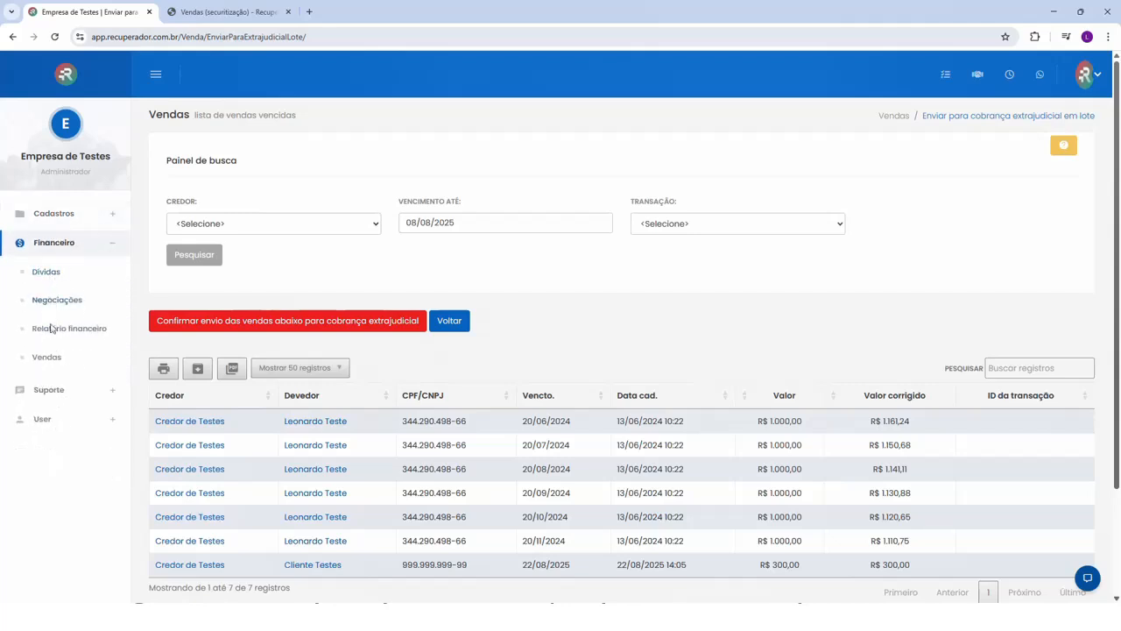
click(48, 358)
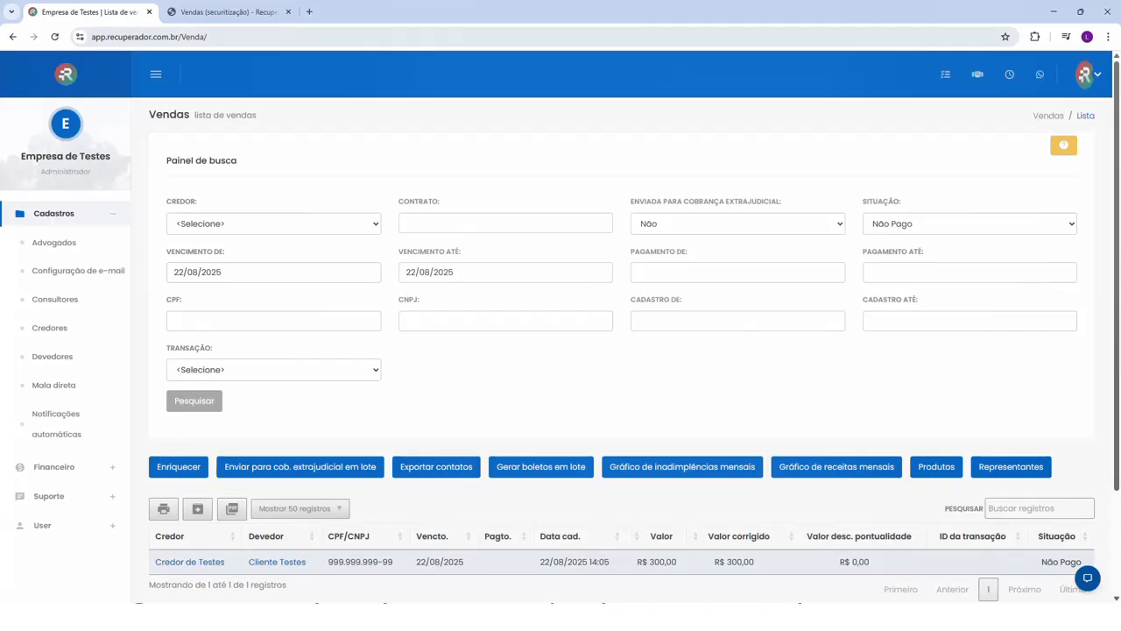
click(531, 468)
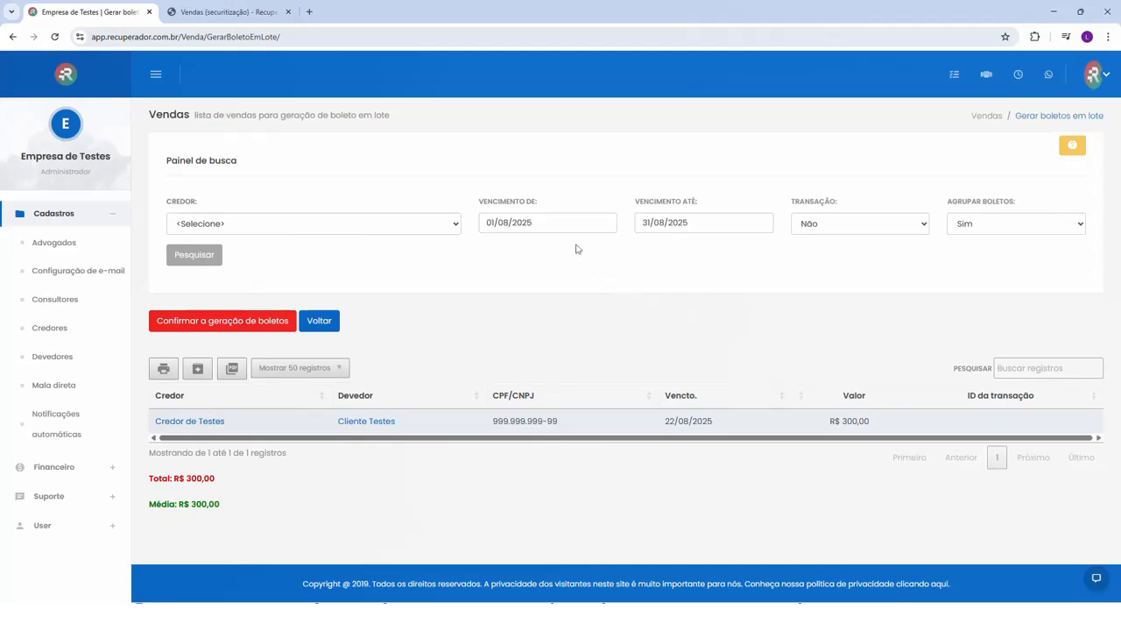
click(547, 222)
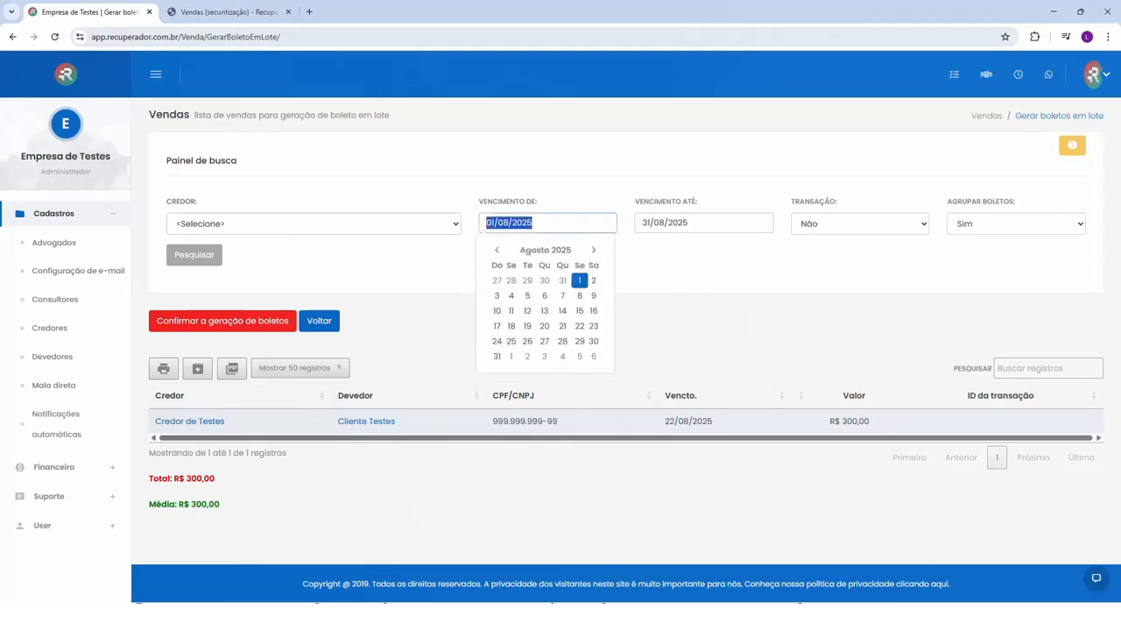
click(582, 325)
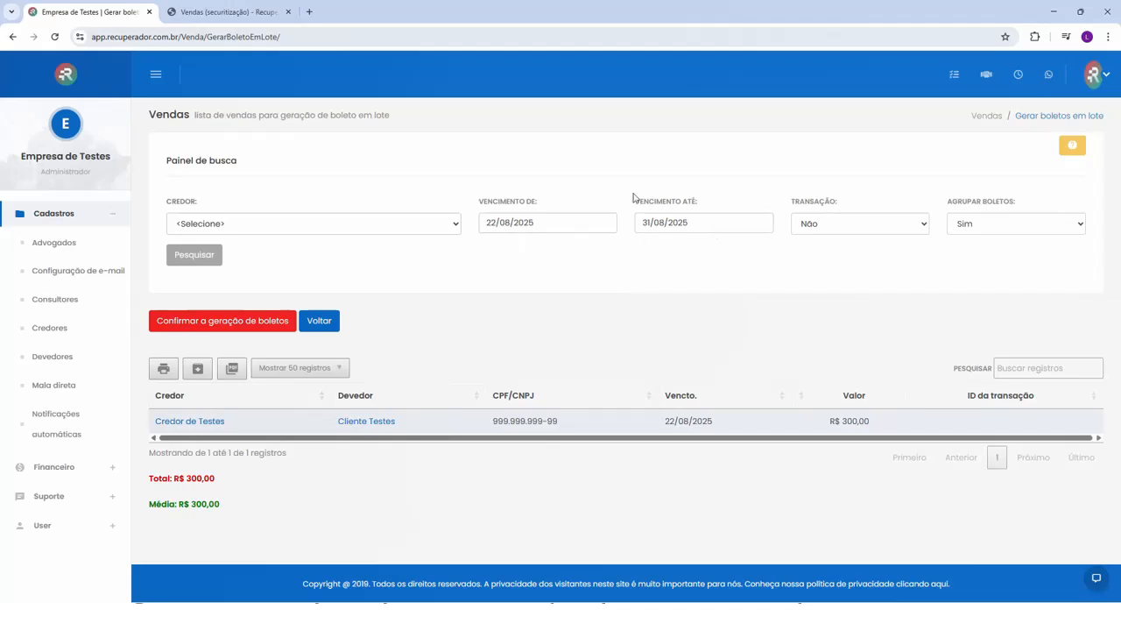
click(186, 261)
- Open a new automatic notification form and look through the available notification types without choosing one
click(62, 422)
click(178, 324)
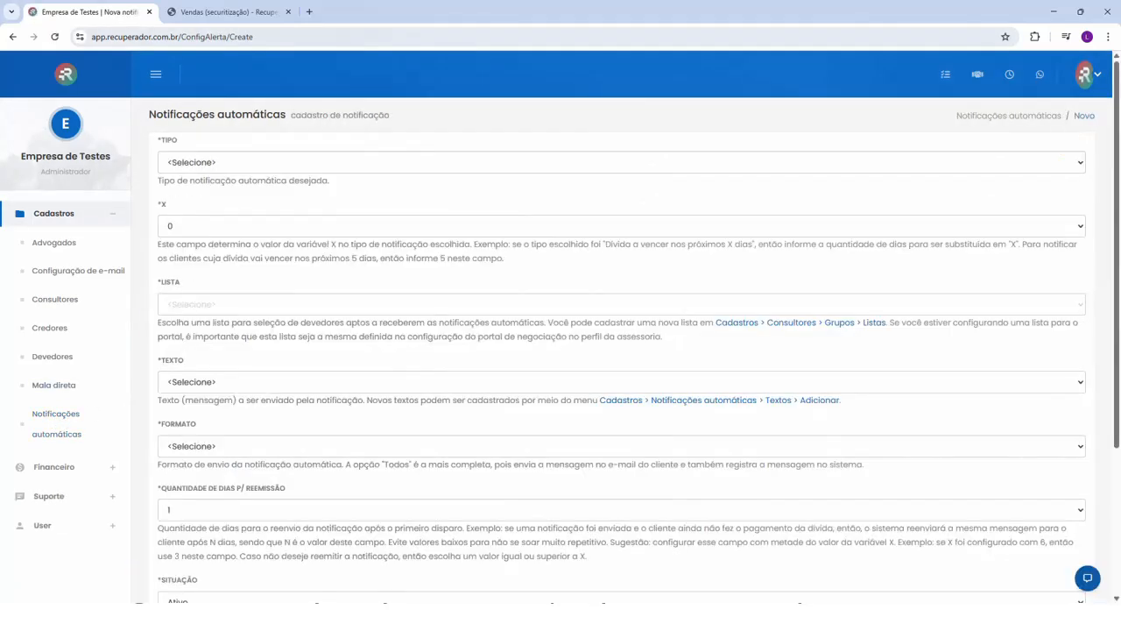
click(208, 163)
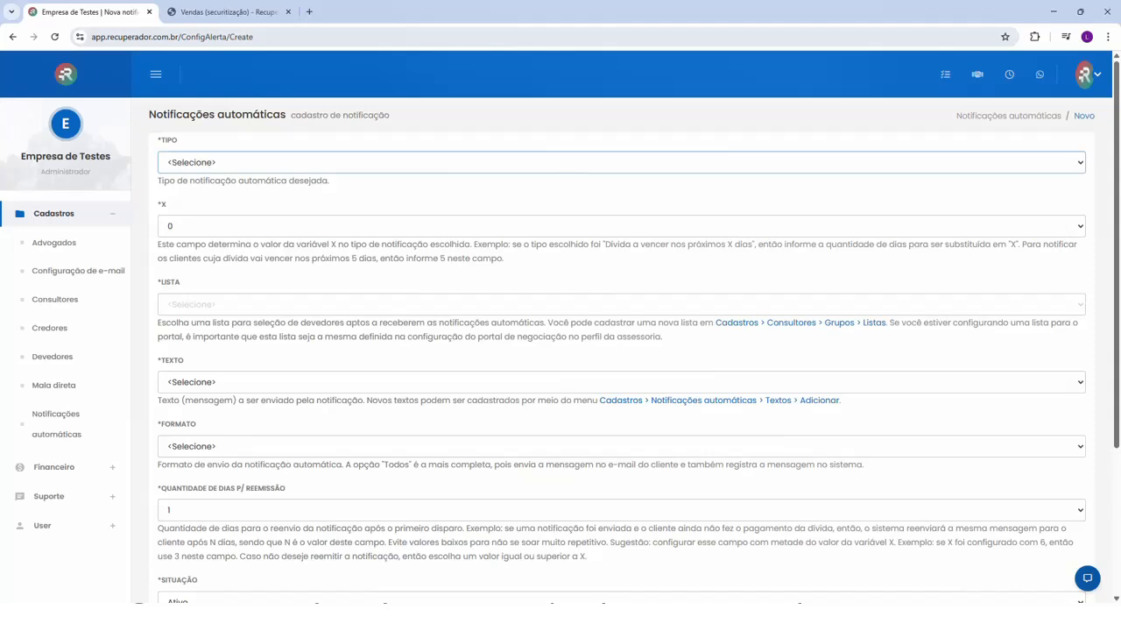
click(238, 354)
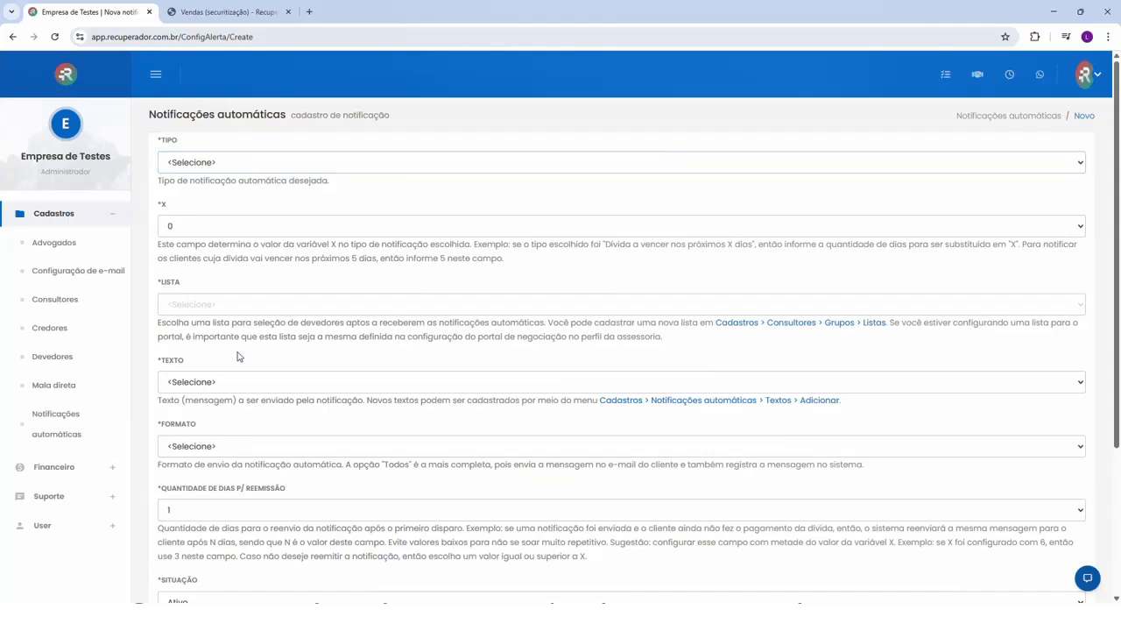